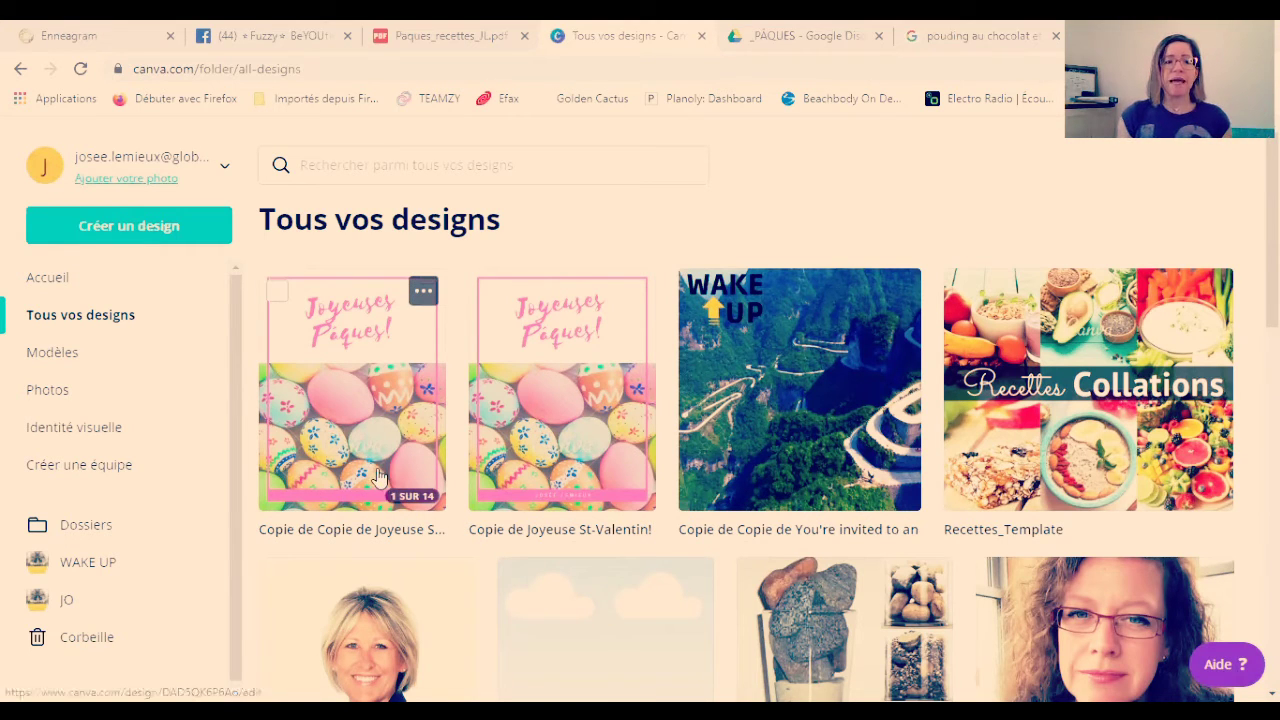
Create a new blank design in the Instagram post format (Publication Instagram).
click(137, 229)
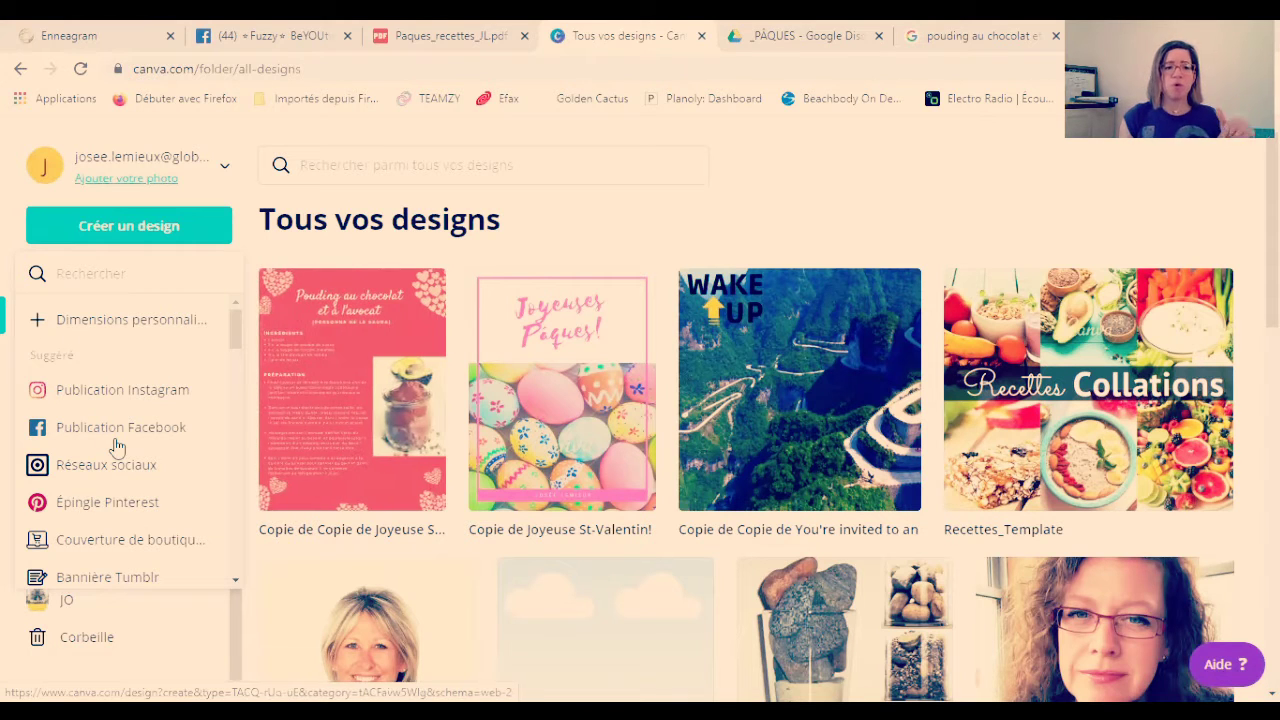
scroll(117, 446, down, 5)
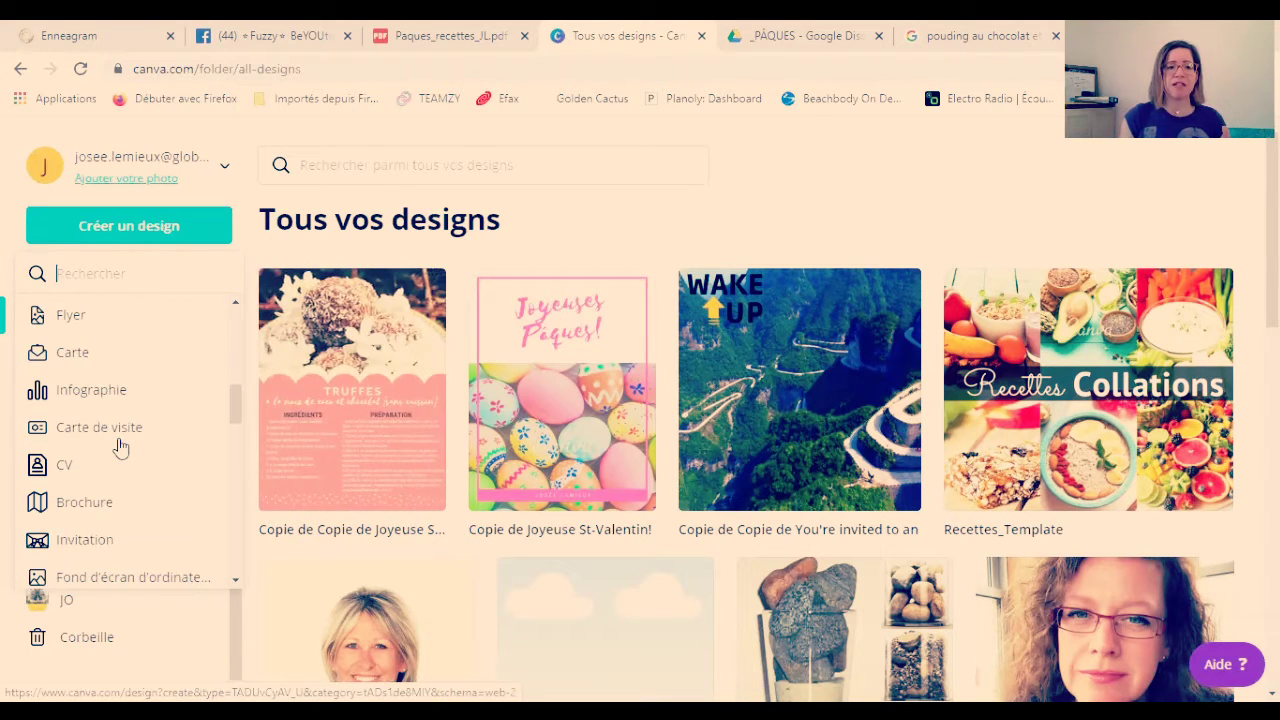
scroll(120, 448, up, 1)
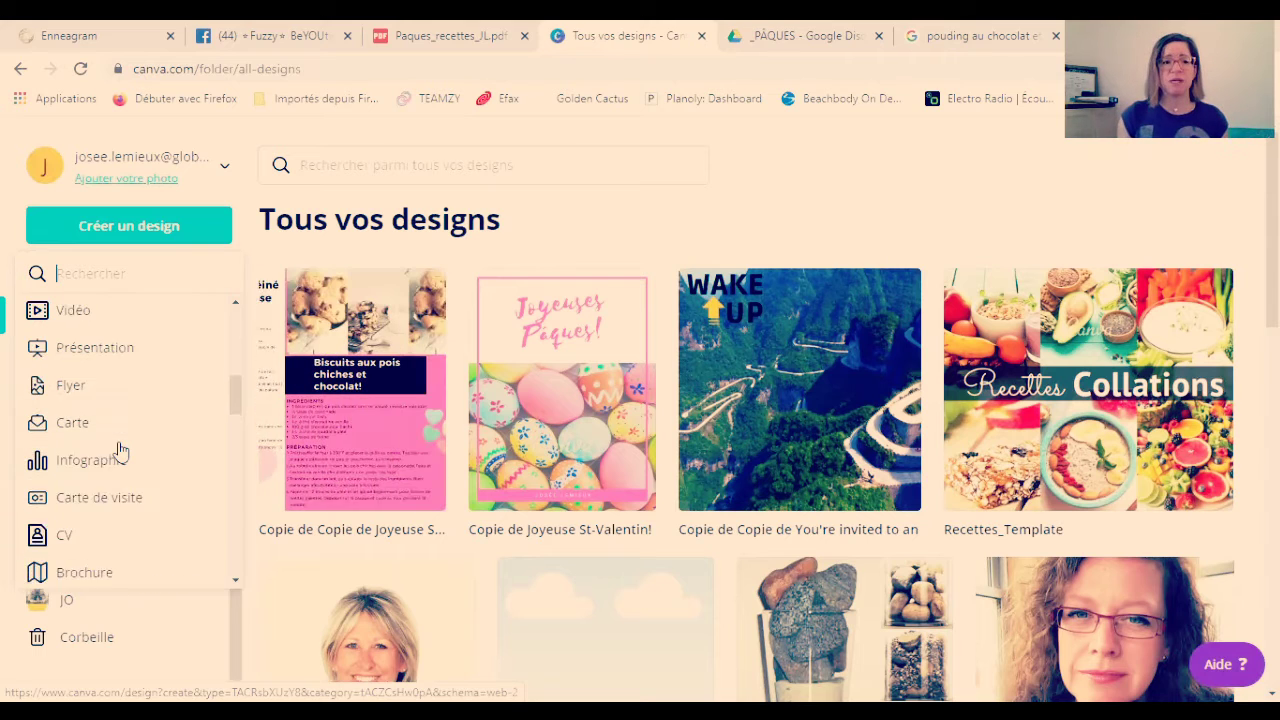
scroll(120, 450, up, 5)
scroll(120, 450, down, 5)
scroll(120, 450, up, 5)
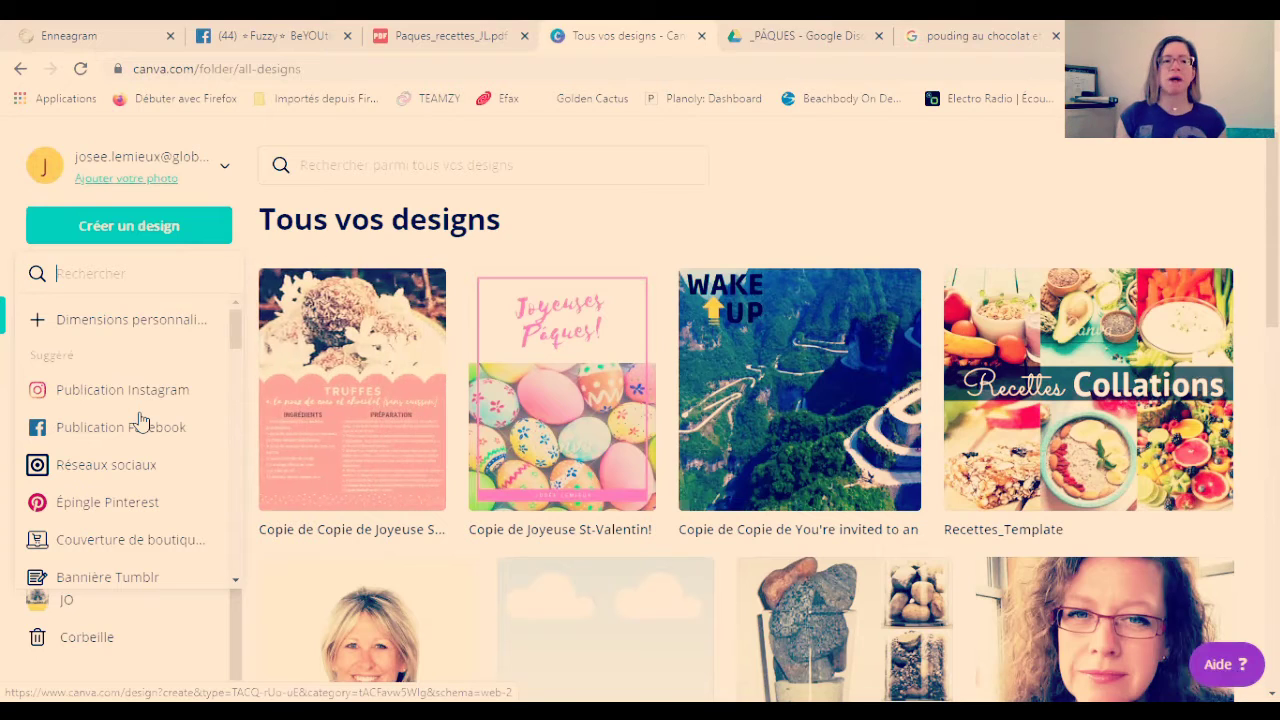
click(108, 392)
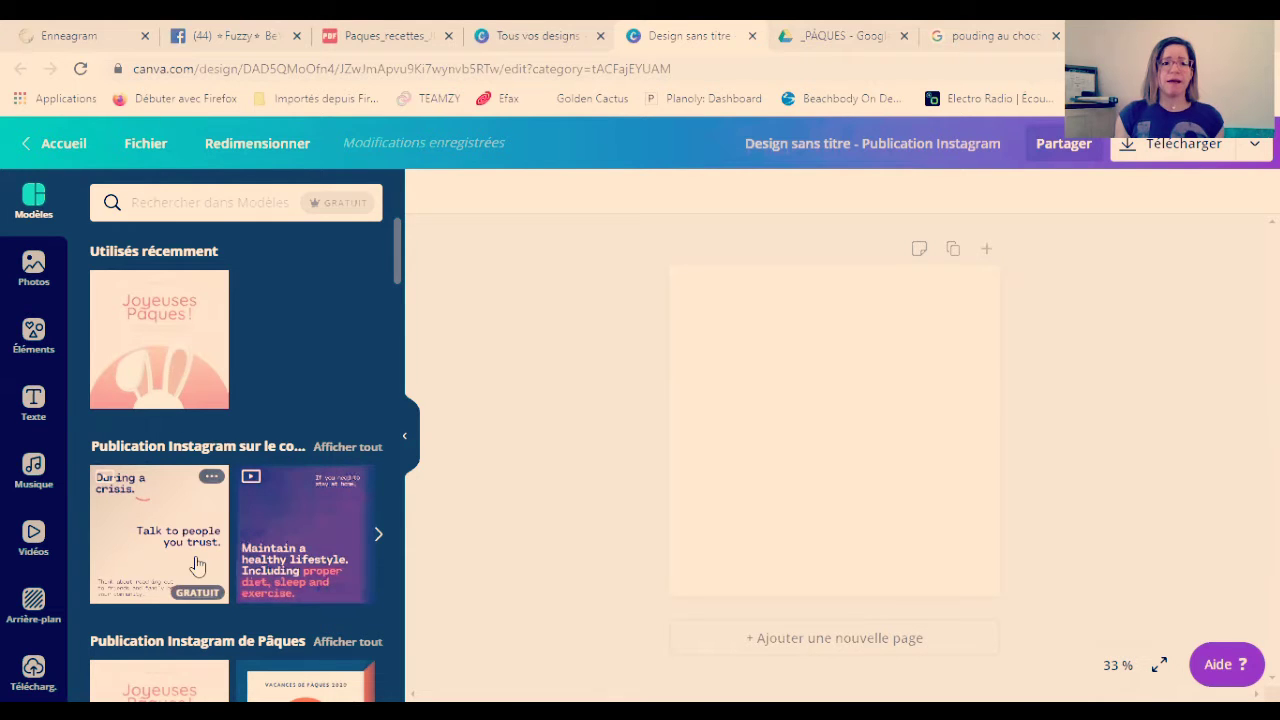
Apply the pink "Get it Girl" Instagram template to the blank page.
scroll(175, 450, down, 5)
scroll(199, 560, up, 3)
scroll(199, 560, down, 3)
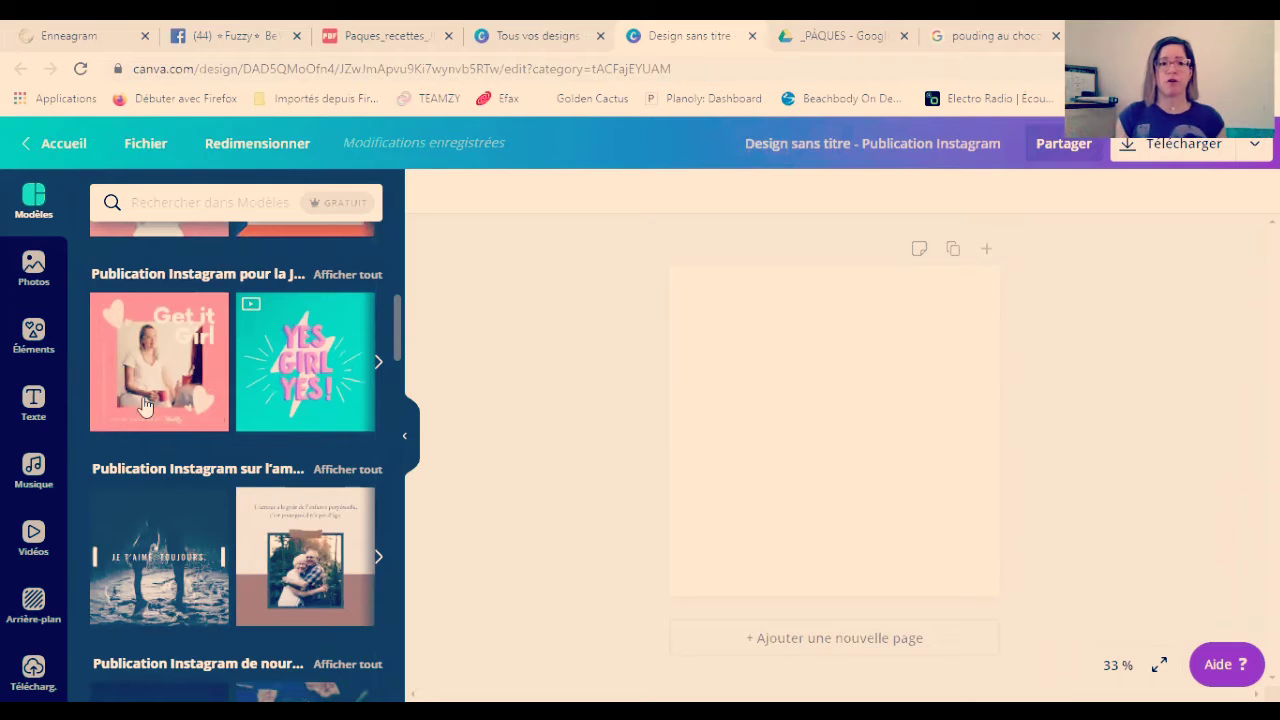
click(162, 365)
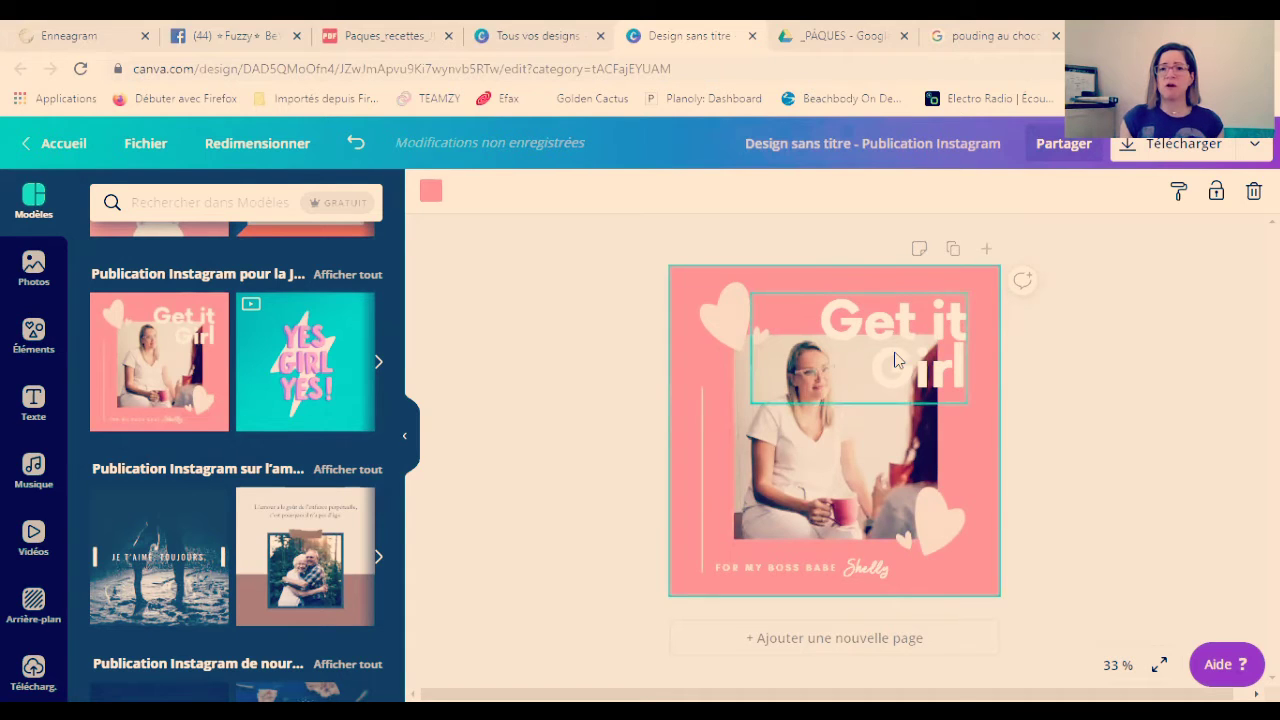
Replace the "Get it Girl" headline with "bonjour!" and shift the text box slightly to the right.
click(870, 333)
double_click(858, 333)
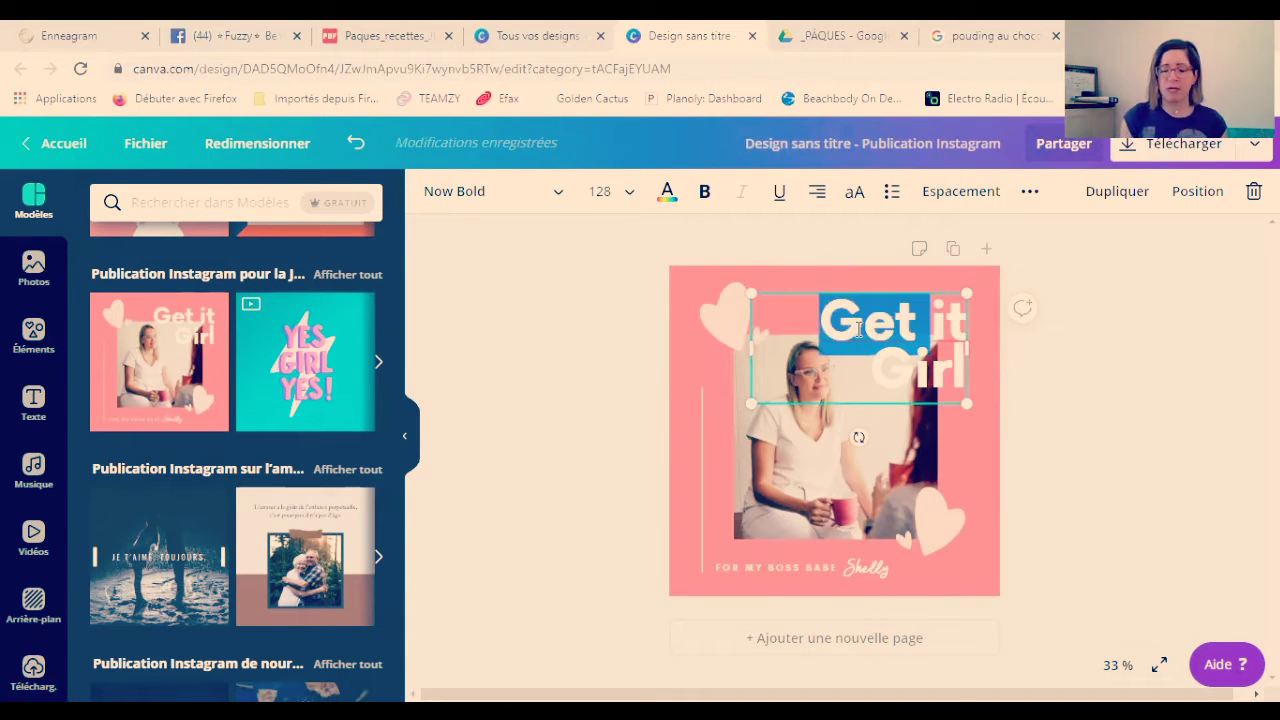
key(ctrl+a)
text(bonjour!)
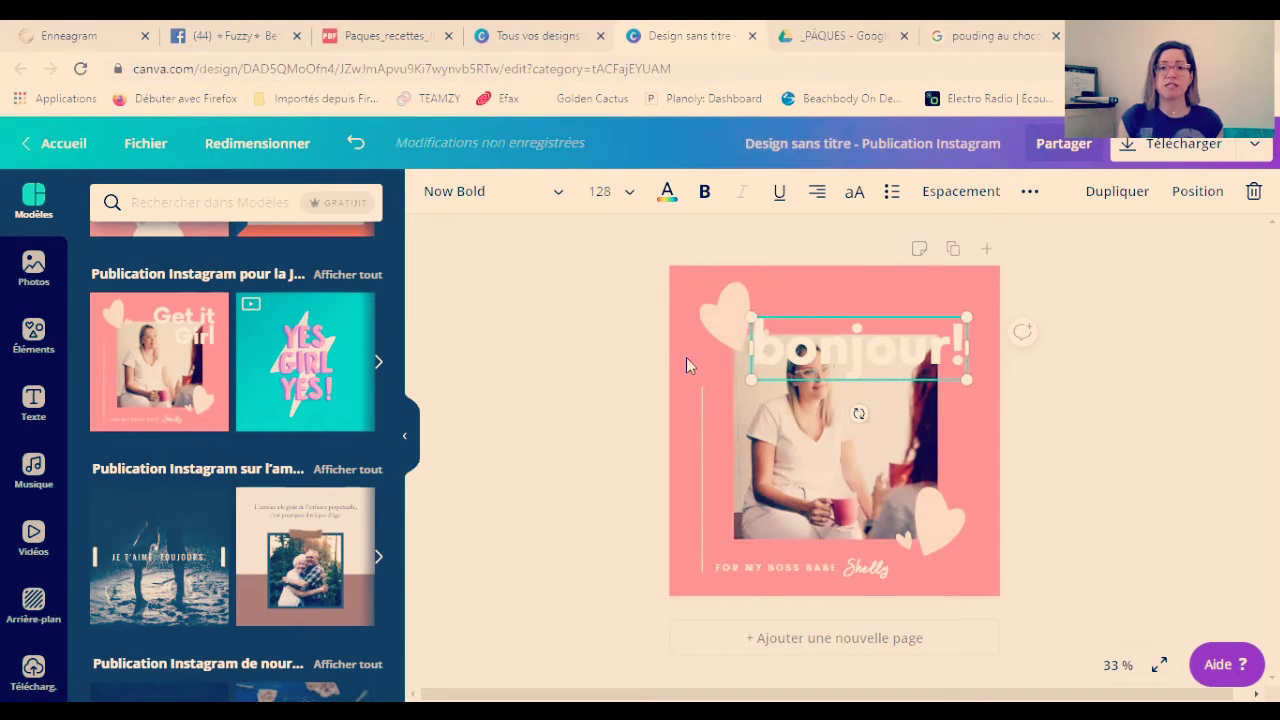
mouse_move(818, 325)
mouse_down()
mouse_move(818, 298)
mouse_move(741, 332)
mouse_move(830, 322)
mouse_up()
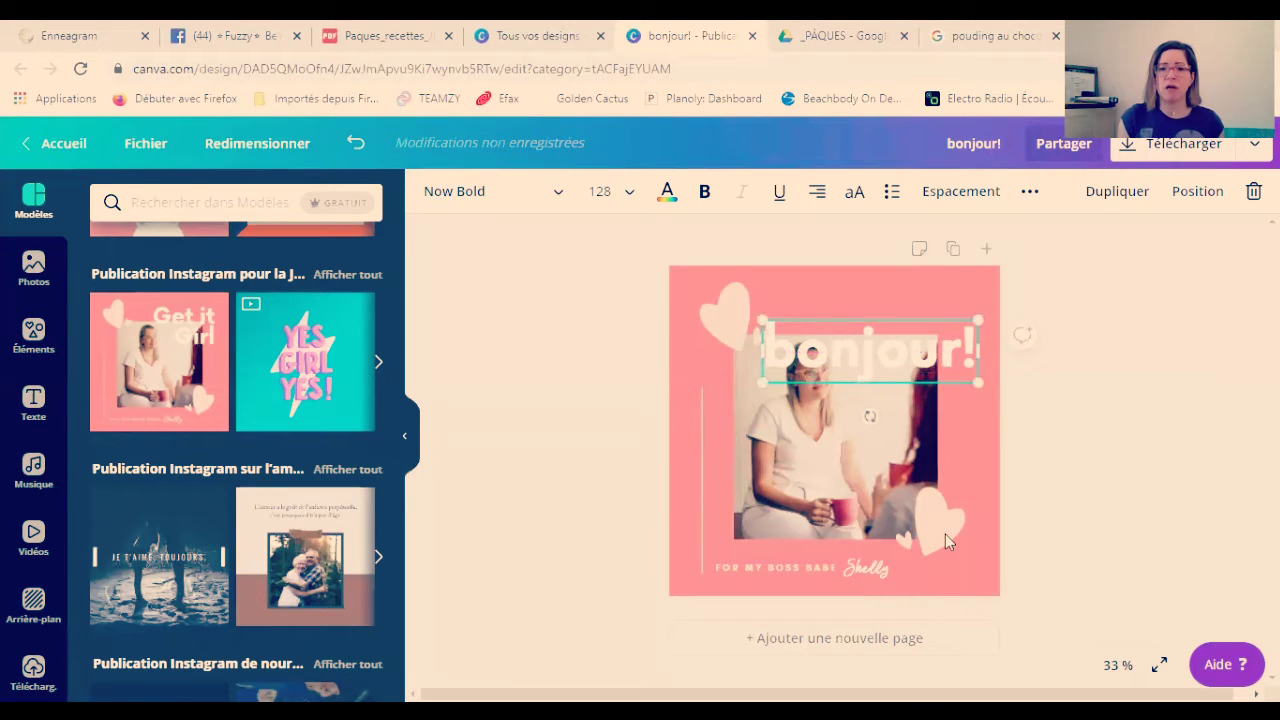
Move the lower hearts and the signature to opposite sides of the photo, and delete the "FOR MY BOSS BABE" caption.
drag(945, 534, 720, 449)
drag(865, 568, 940, 430)
click(791, 567)
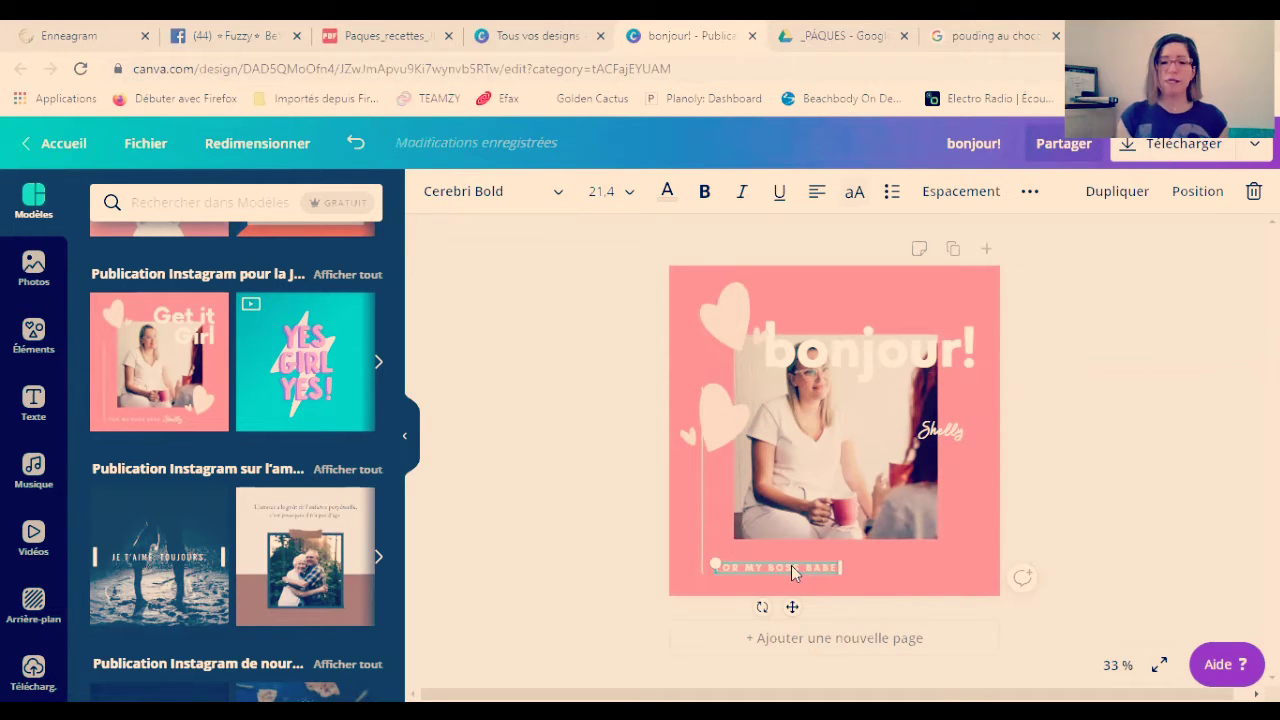
key(Delete)
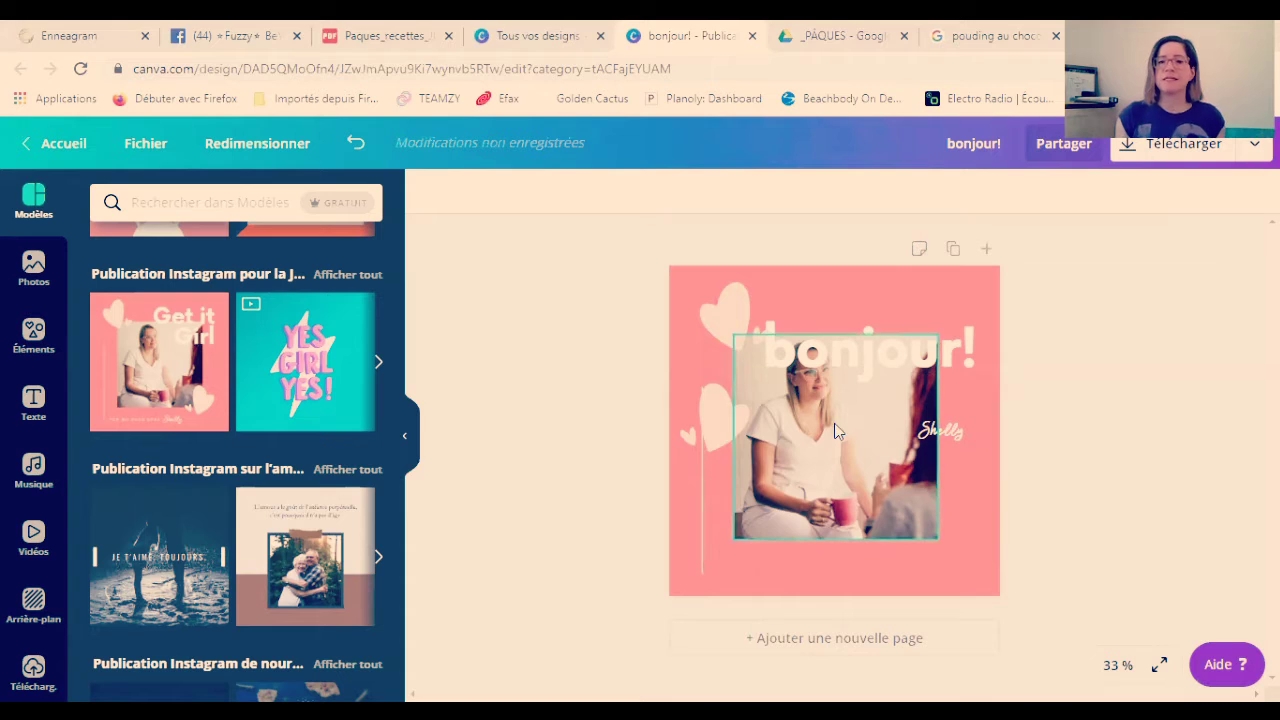
Move the "bonjour!" headline above the photo and colour it dark blue from the default colours.
drag(826, 360, 842, 306)
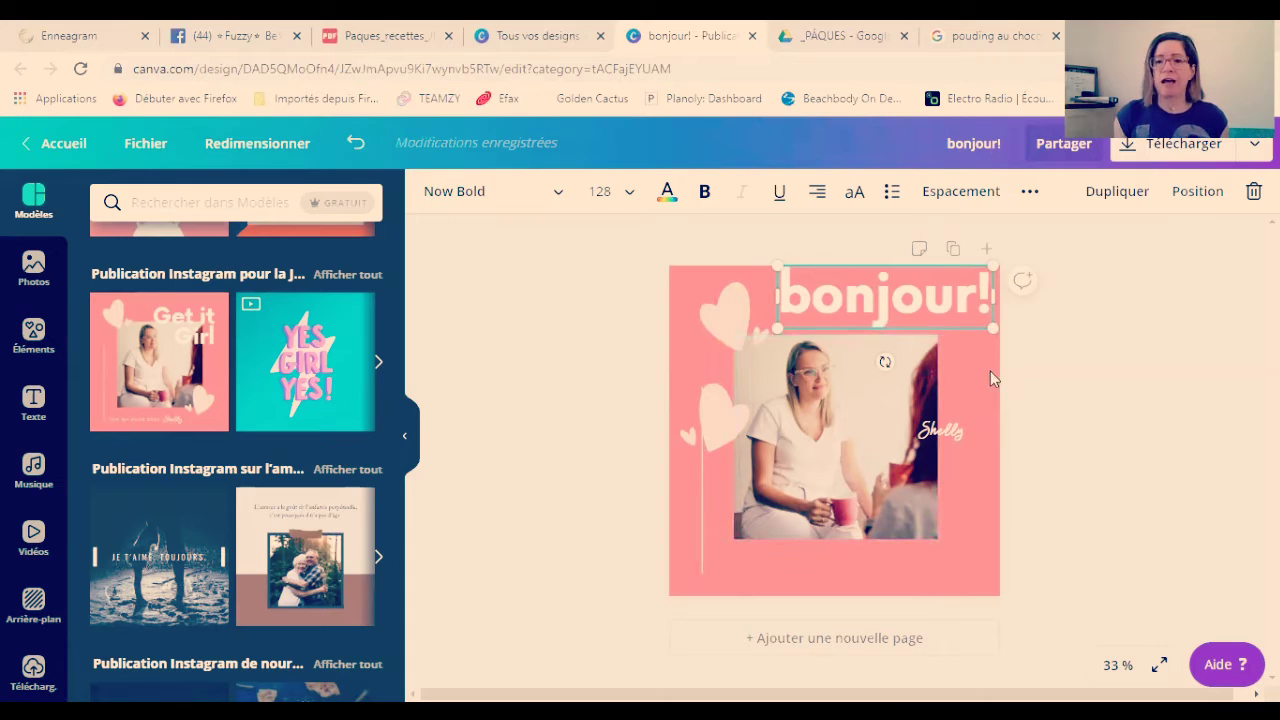
click(1086, 400)
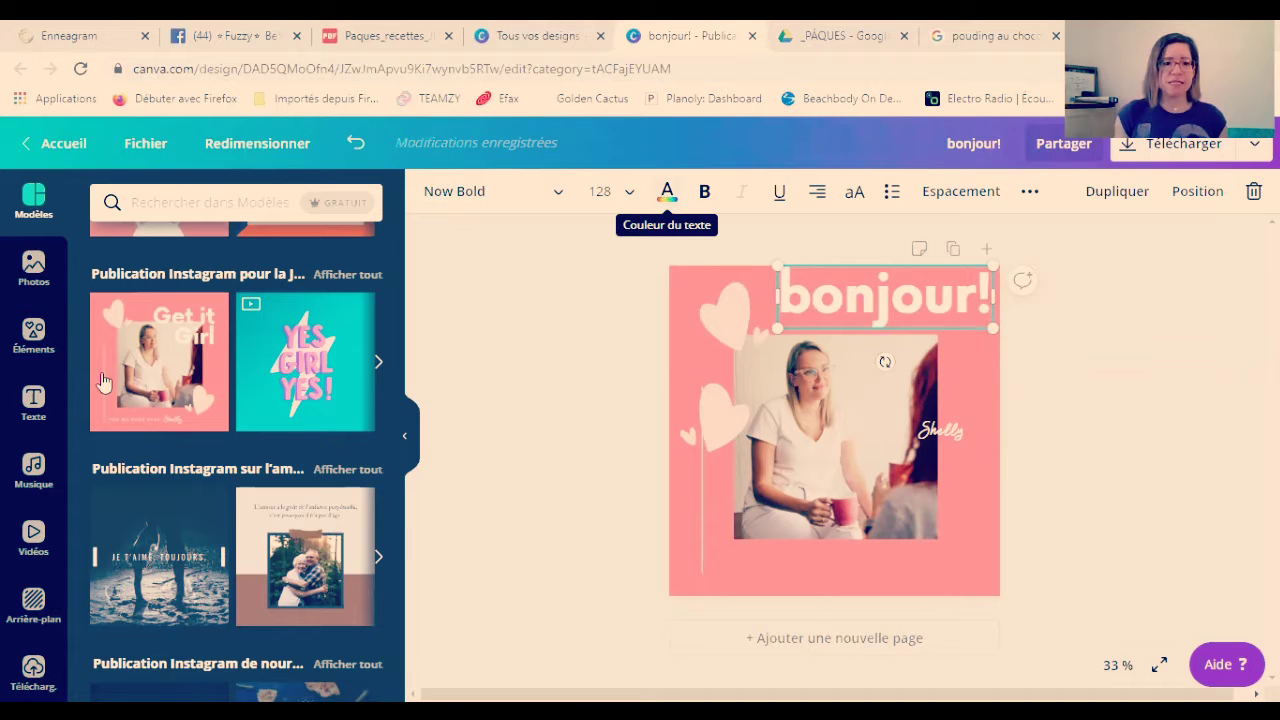
click(668, 196)
scroll(300, 520, down, 2)
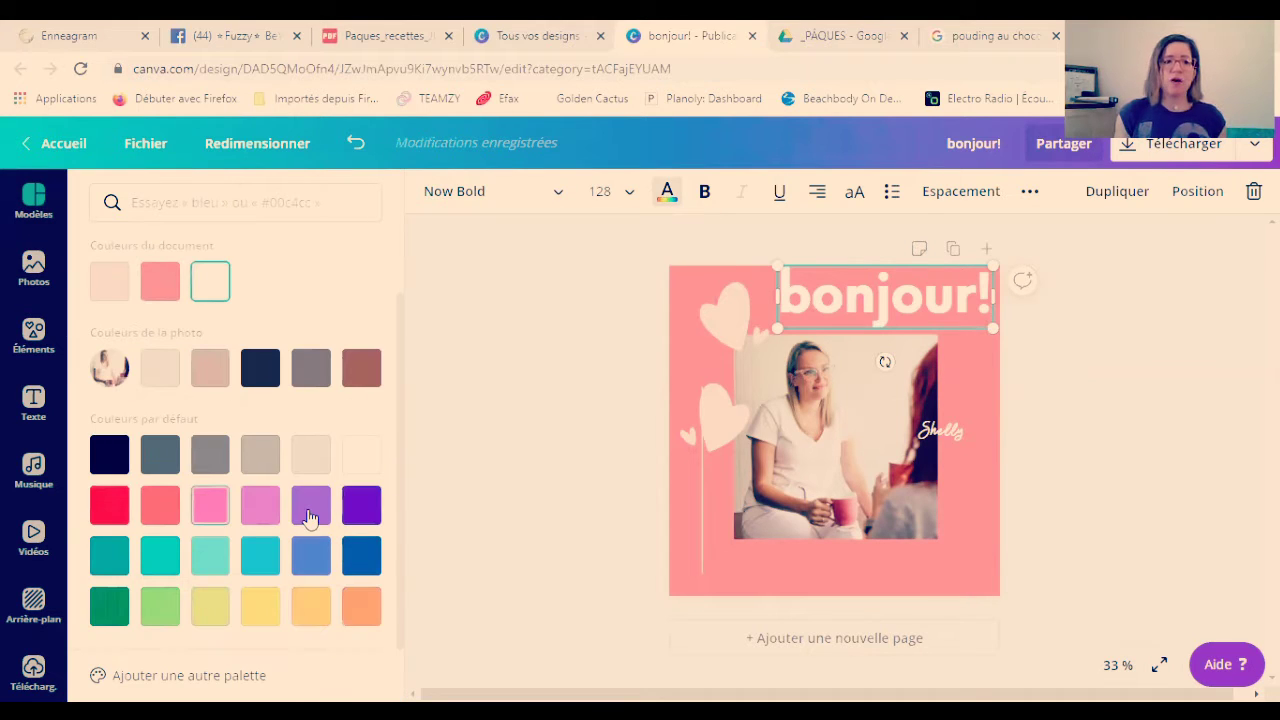
click(356, 567)
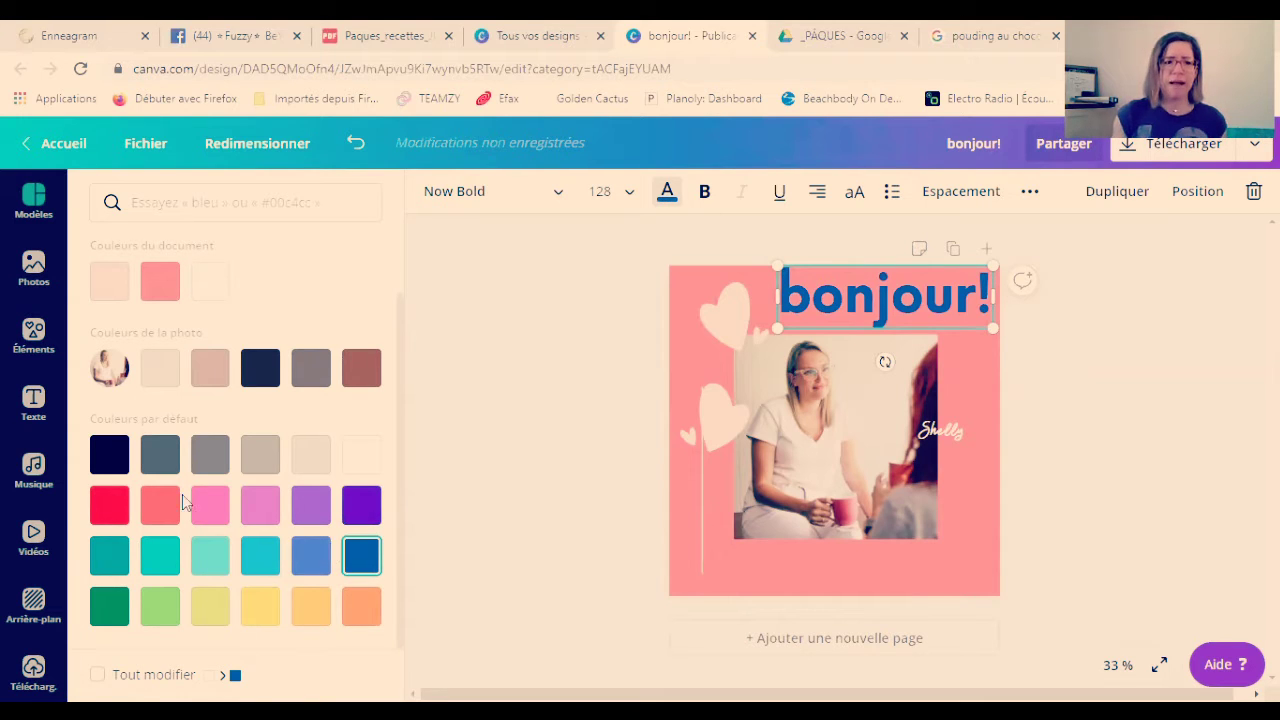
Give the "bonjour!" headline a custom light blue colour, #9ec0ed.
scroll(108, 316, up, 1)
click(110, 246)
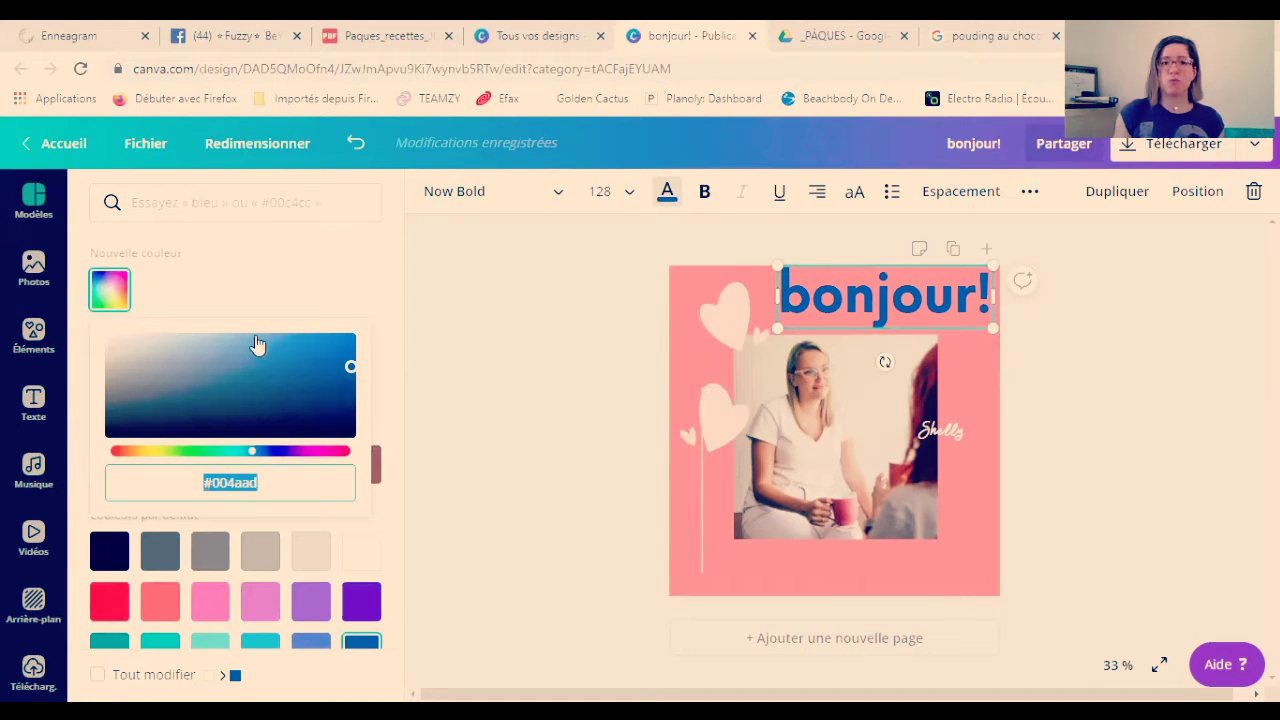
click(257, 345)
drag(244, 345, 189, 342)
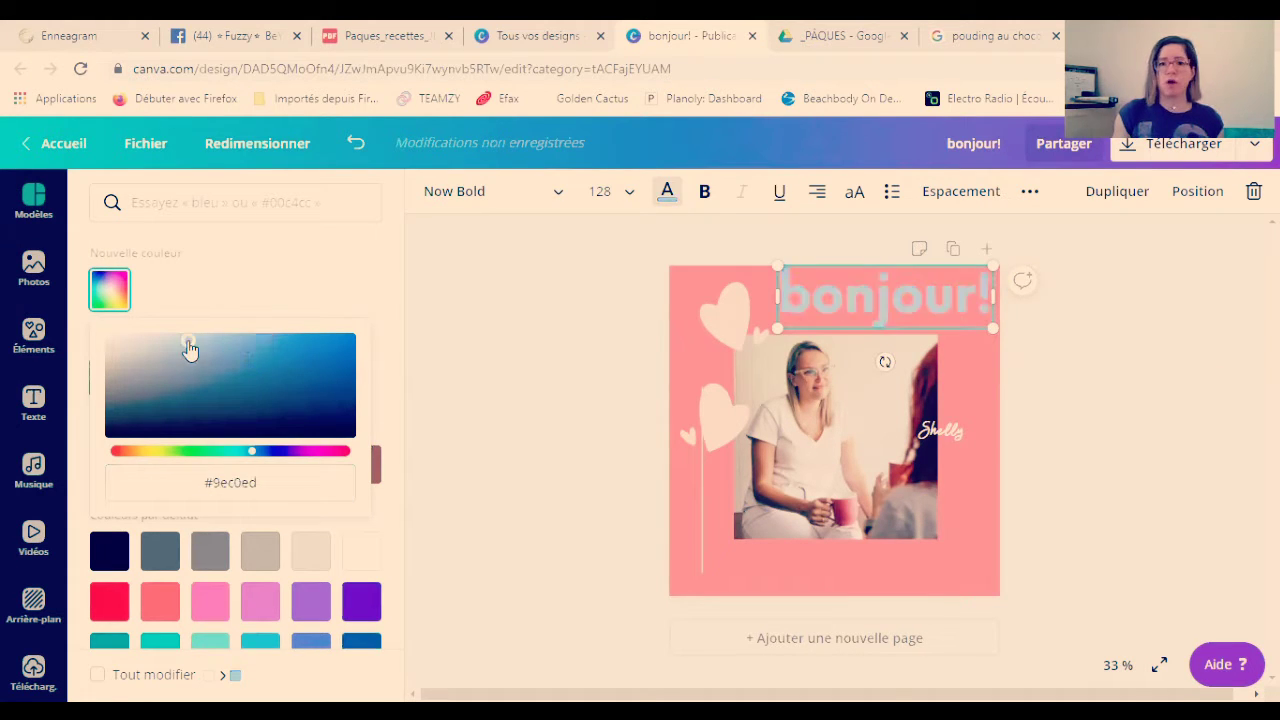
click(460, 366)
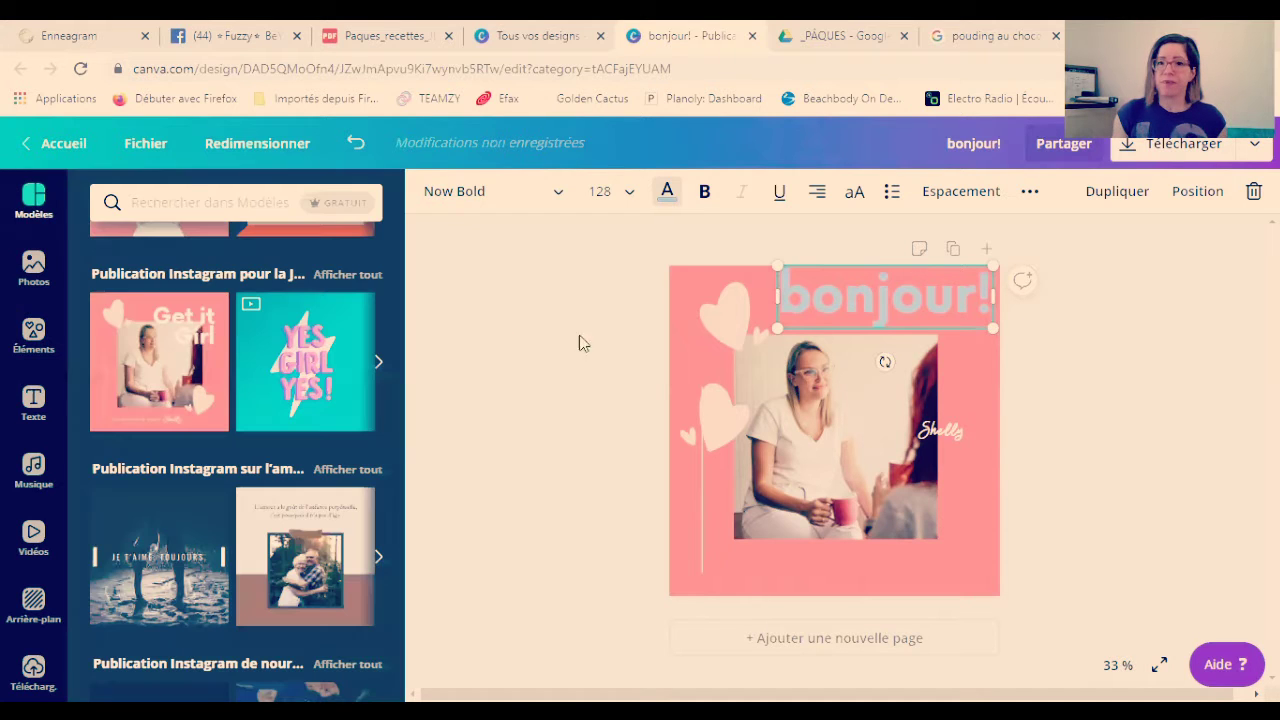
Change the font of the whole "bonjour!" headline to Beauty Salon Script.
double_click(824, 302)
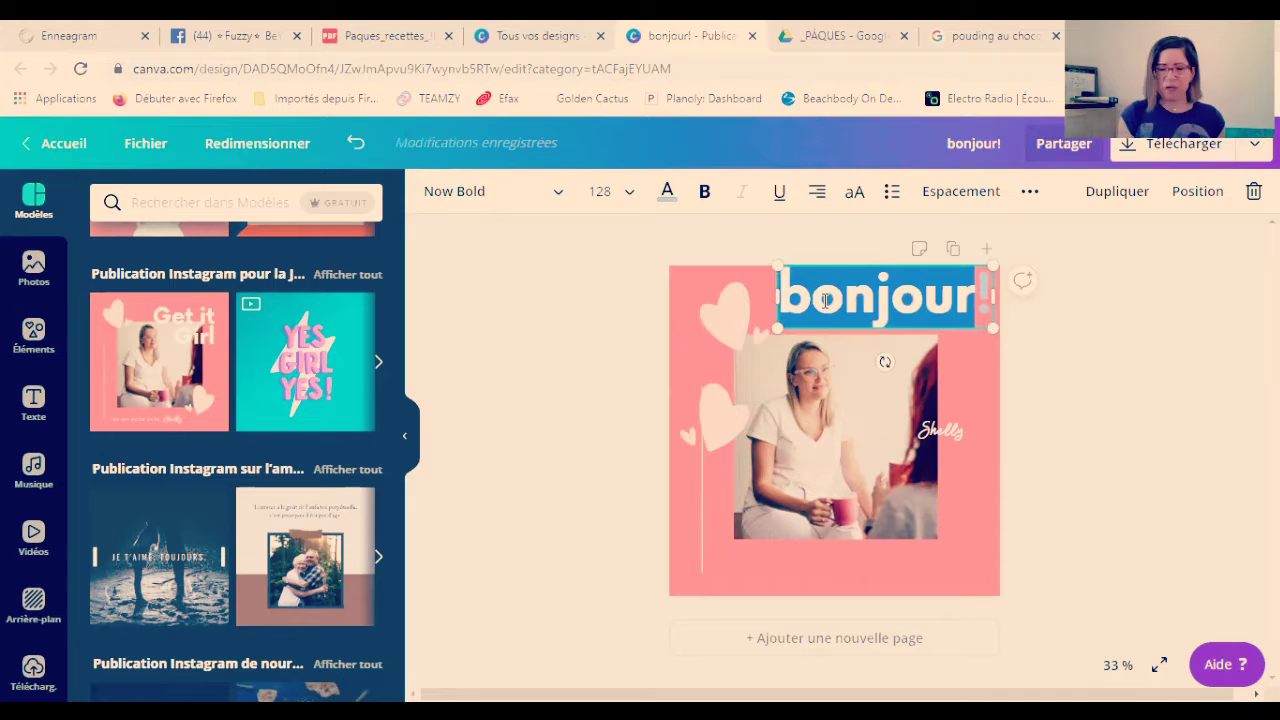
click(824, 301)
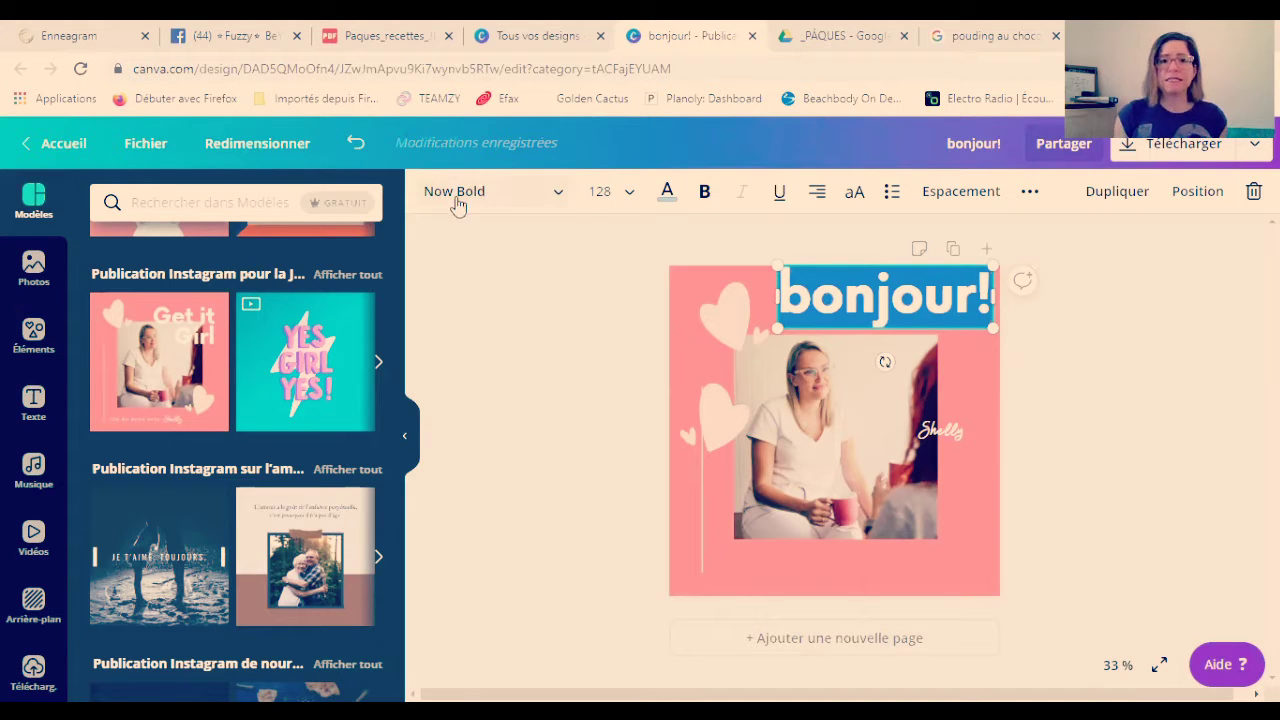
click(560, 196)
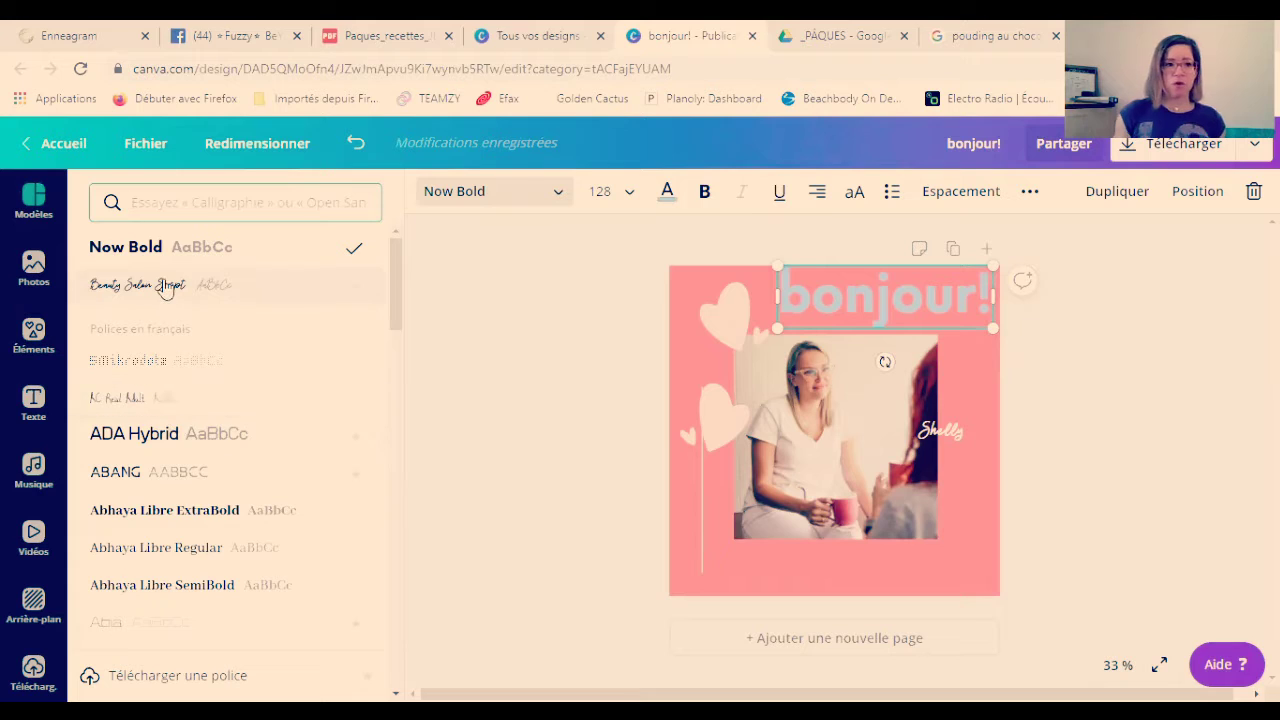
click(167, 287)
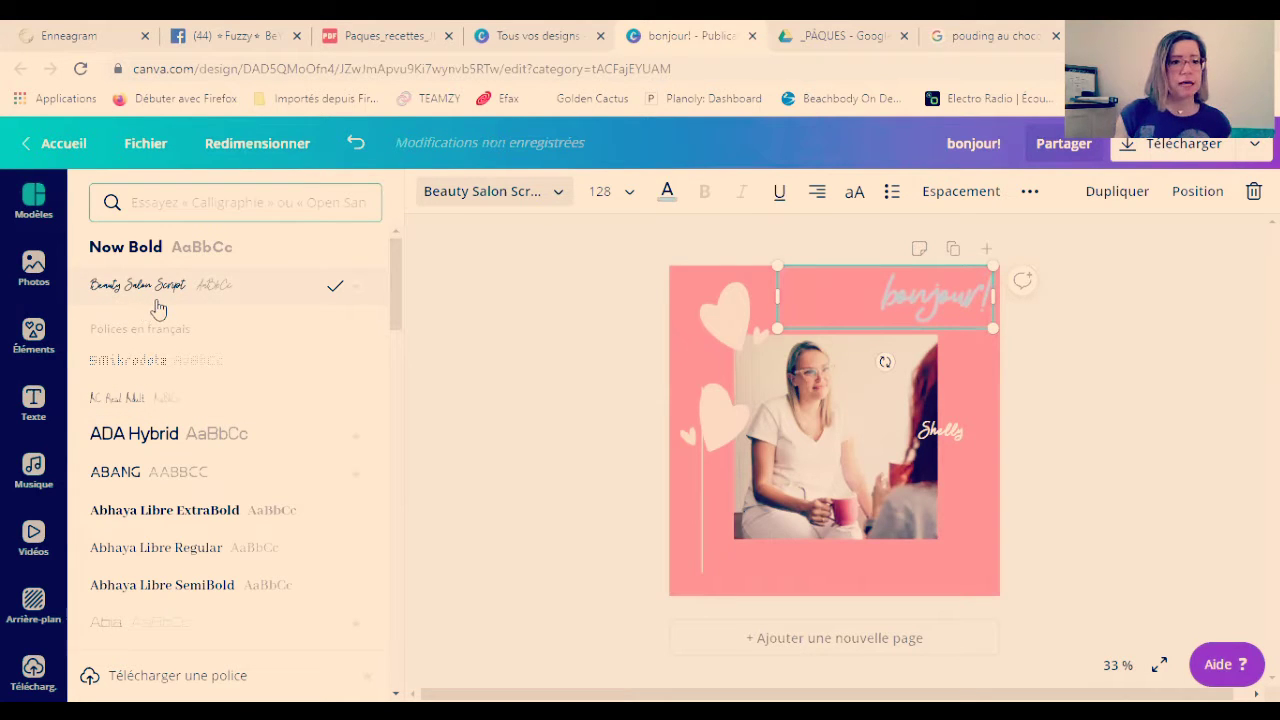
Change the headline font to Adumu Regular and widen its text box so "bonjour!" fits on one line.
scroll(285, 520, down, 6)
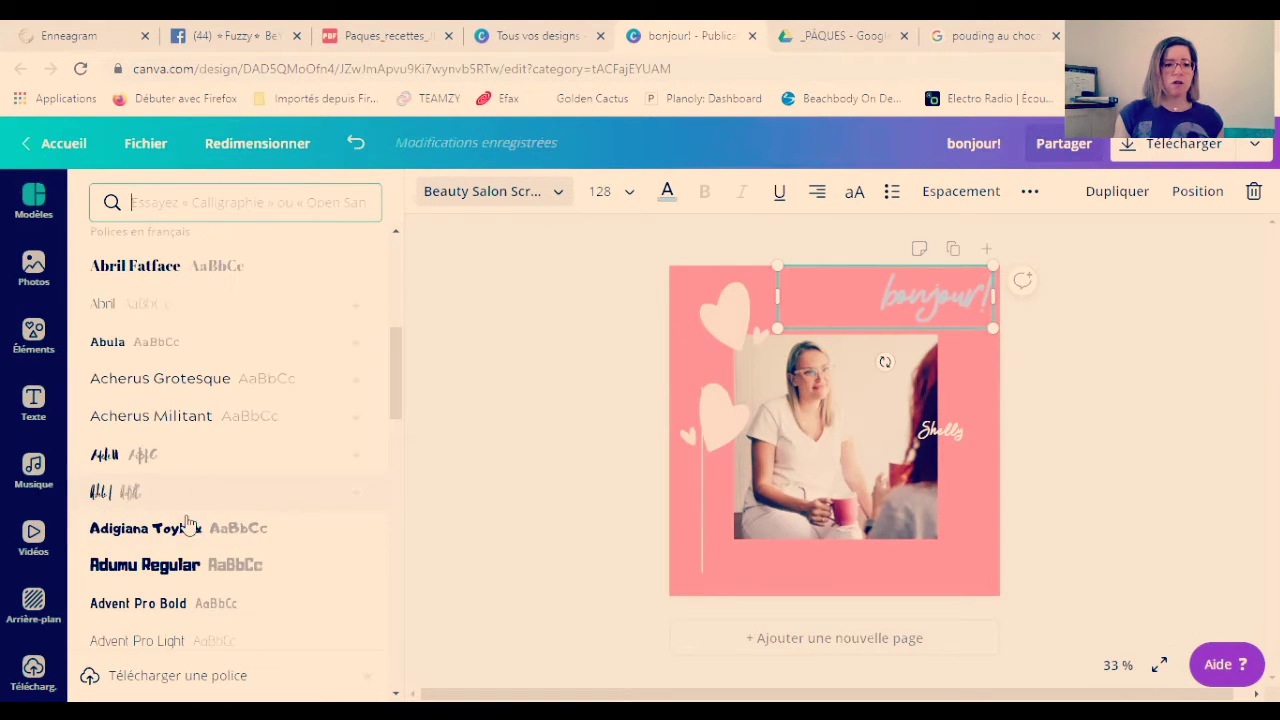
click(164, 579)
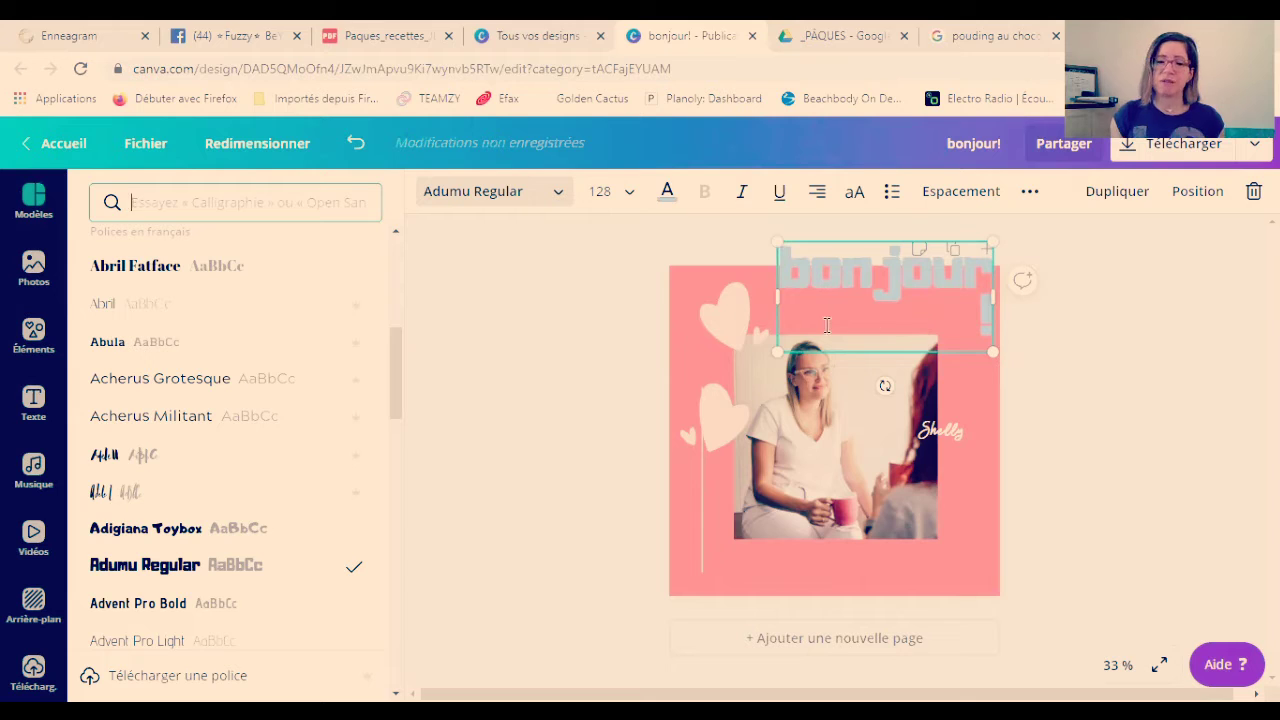
drag(777, 300, 715, 300)
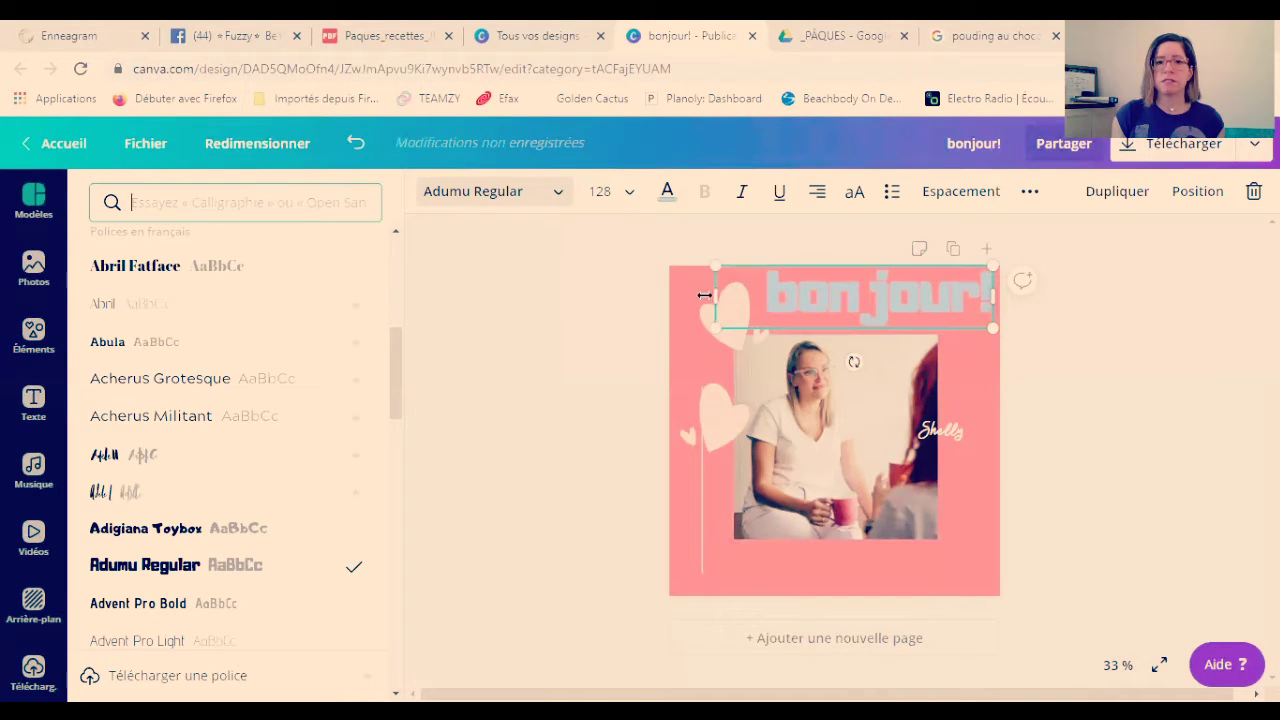
key(Escape)
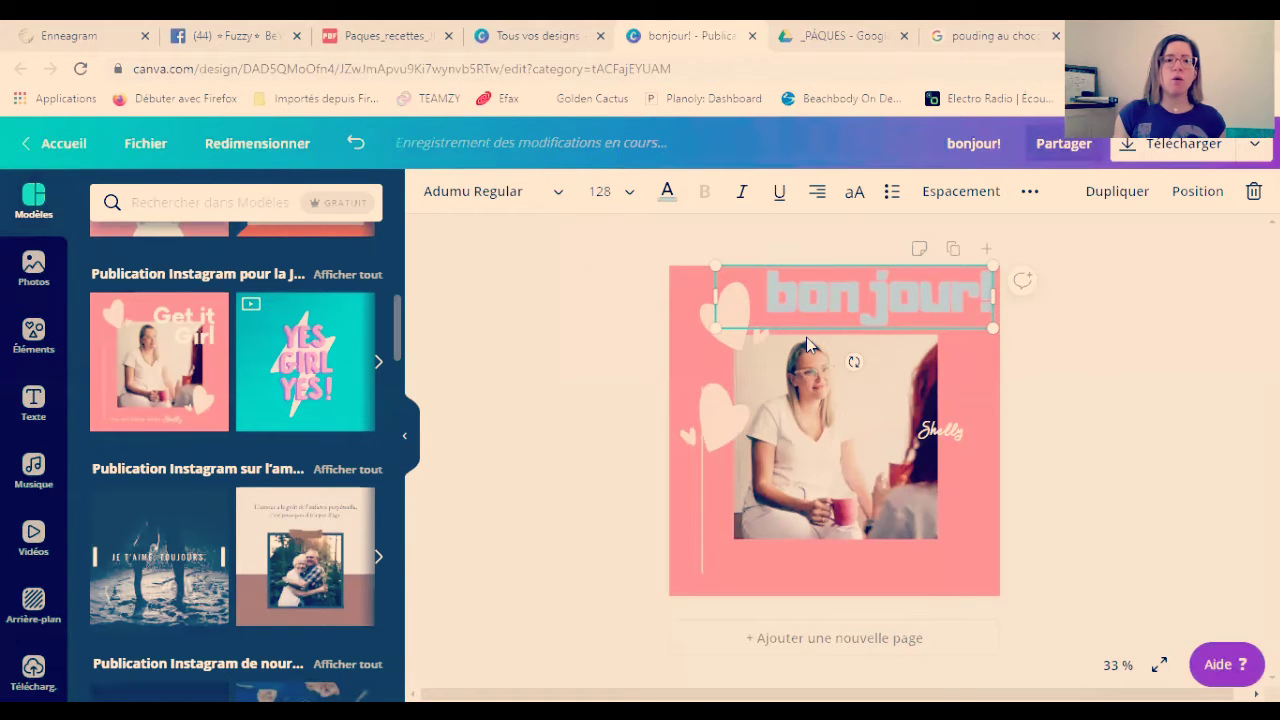
Undo all the template edits and the template itself, back to the blank page.
click(356, 145)
click(356, 145)
click(356, 145)
click(356, 145)
click(356, 145)
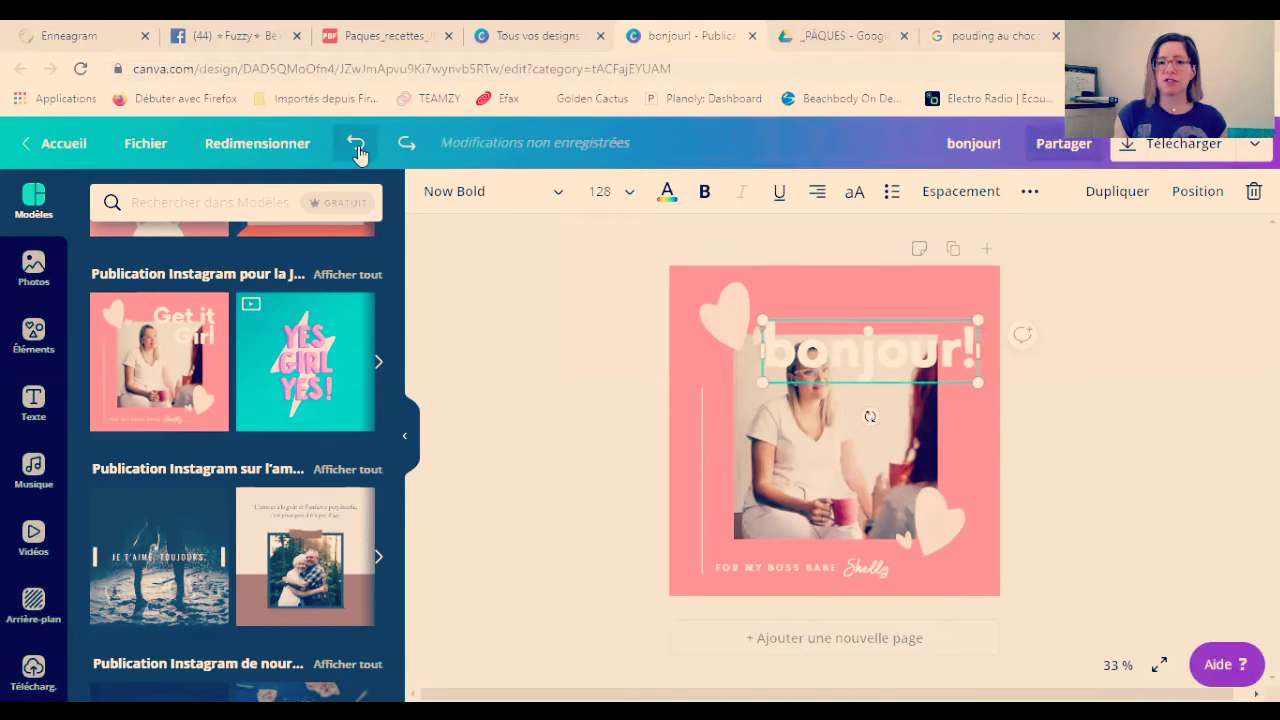
click(356, 145)
click(356, 145)
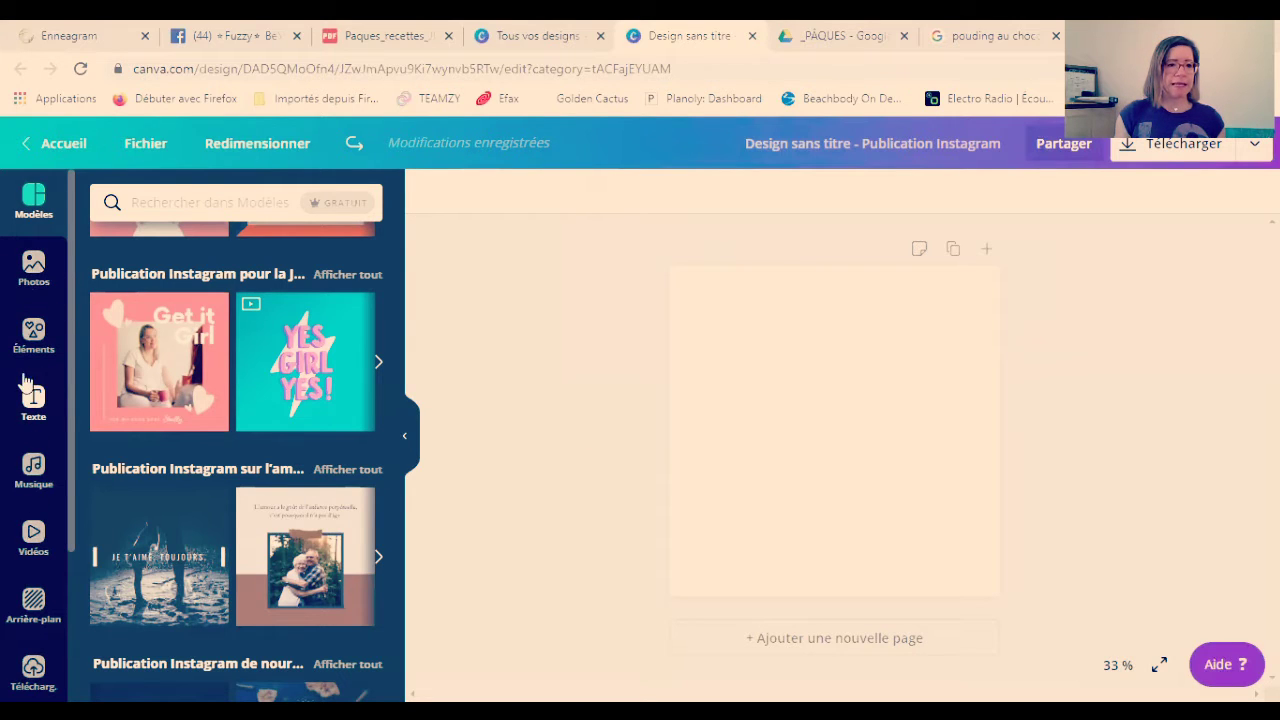
Browse the grid elements (Grilles) and add the grid with three vertical columns to the blank page.
click(32, 343)
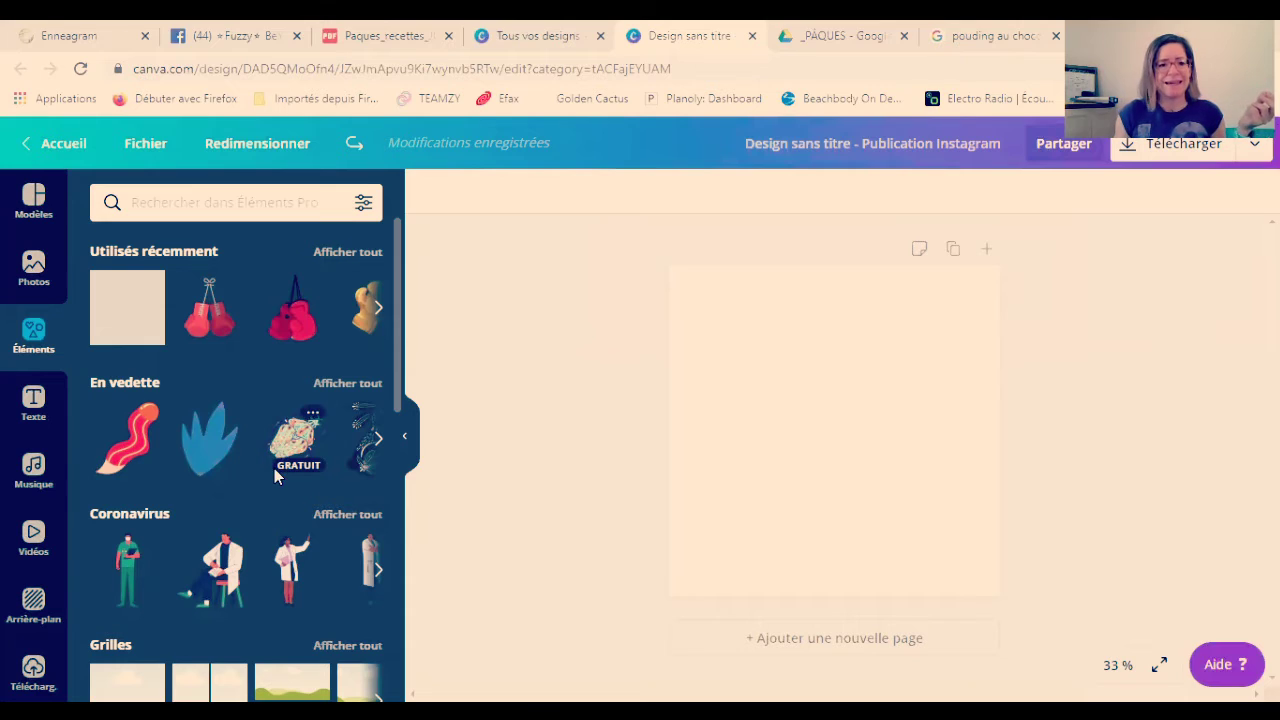
scroll(275, 470, down, 3)
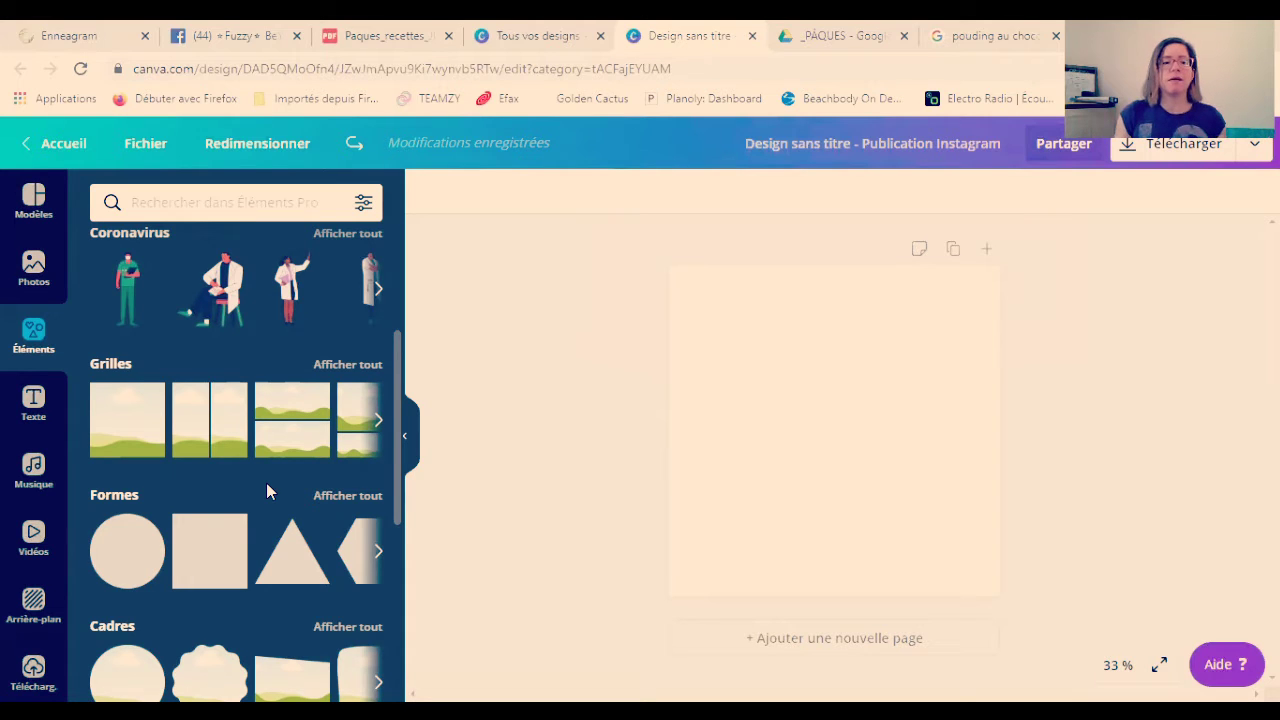
click(346, 366)
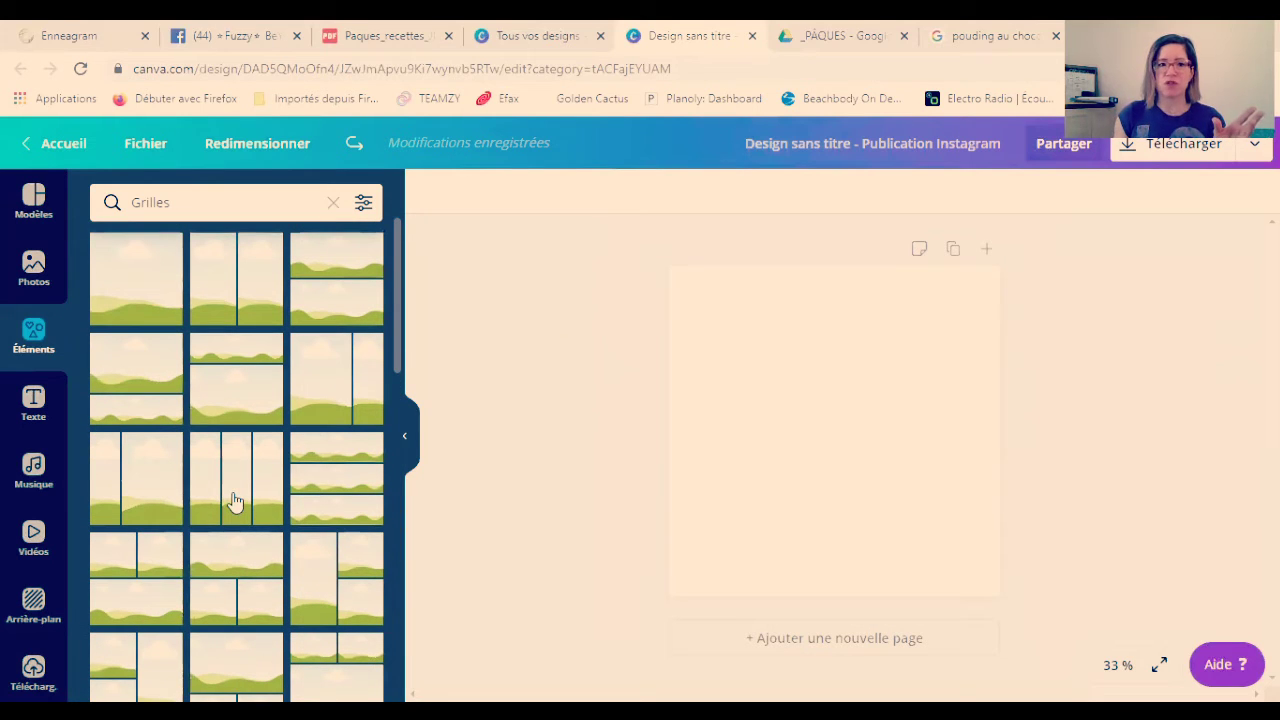
scroll(233, 500, down, 2)
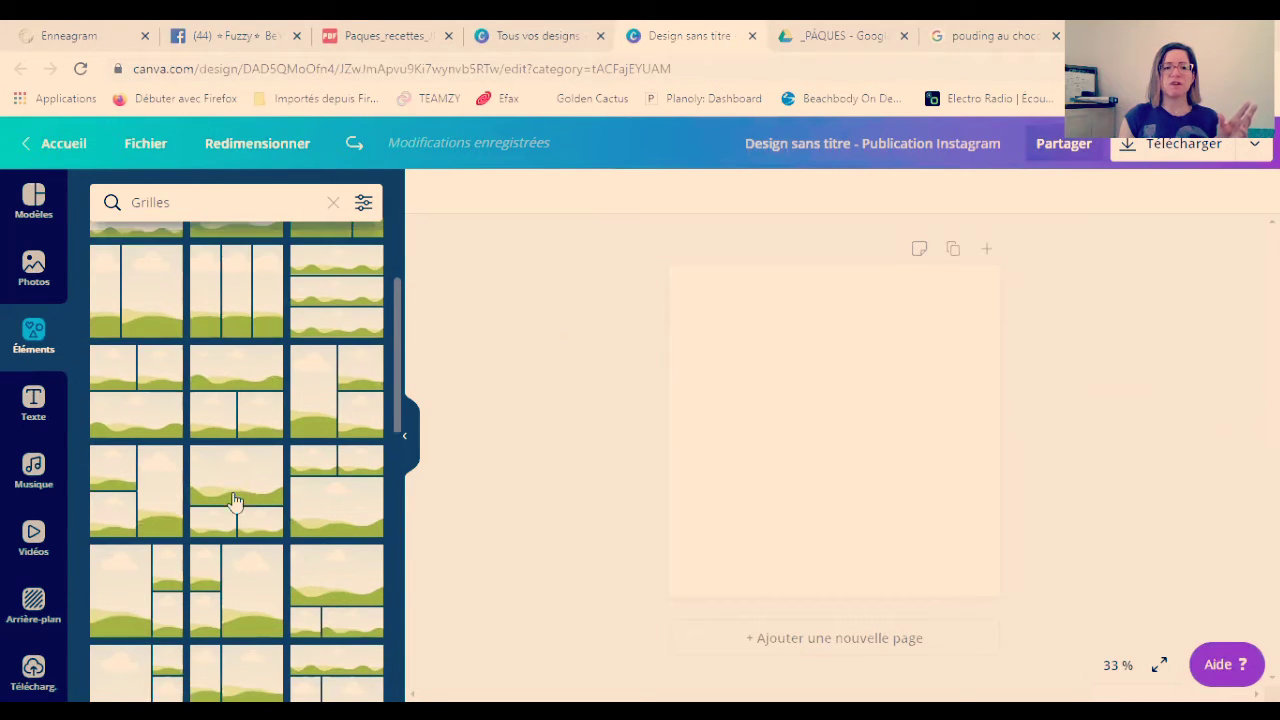
click(233, 314)
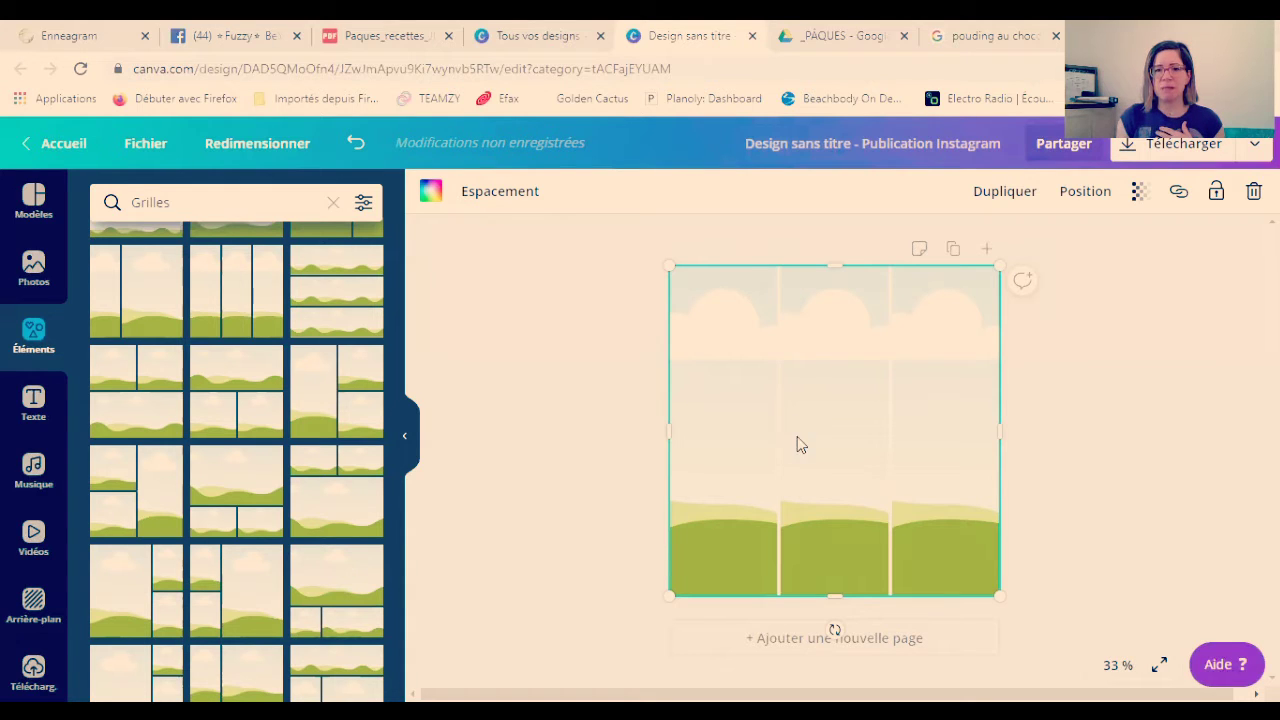
Set the spacing of the three-column grid to 0.
click(490, 196)
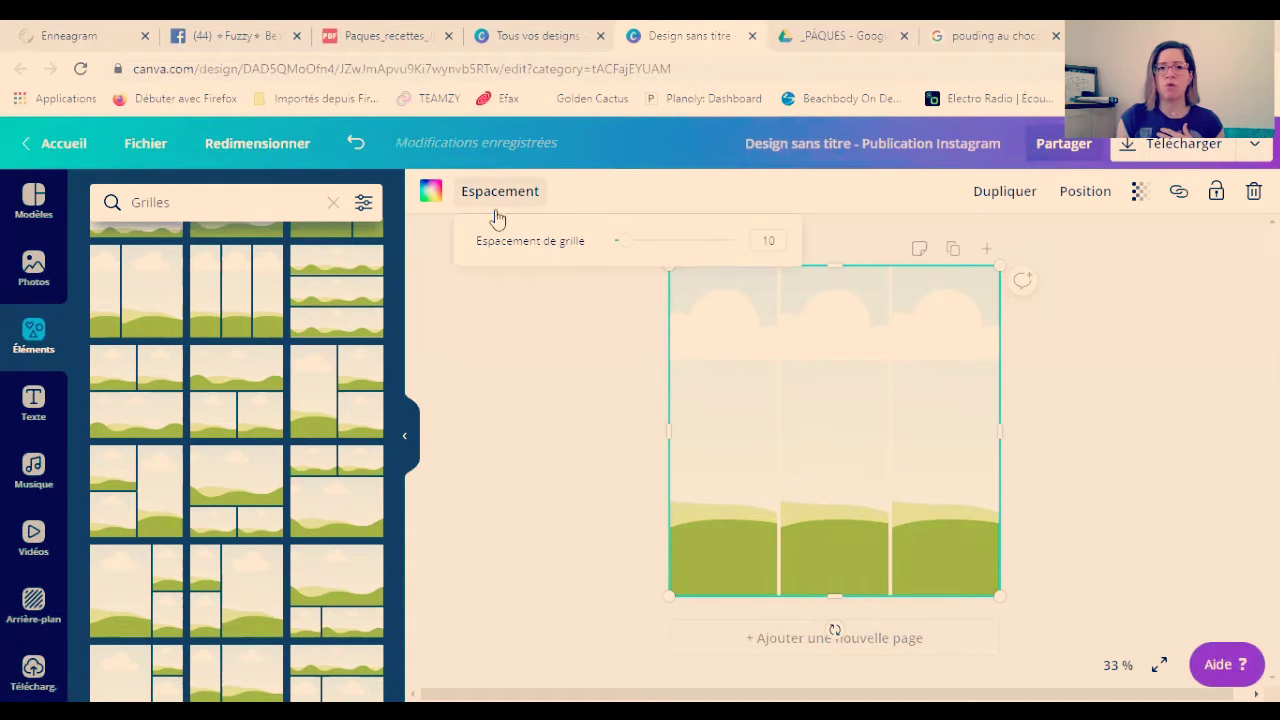
drag(630, 252, 586, 251)
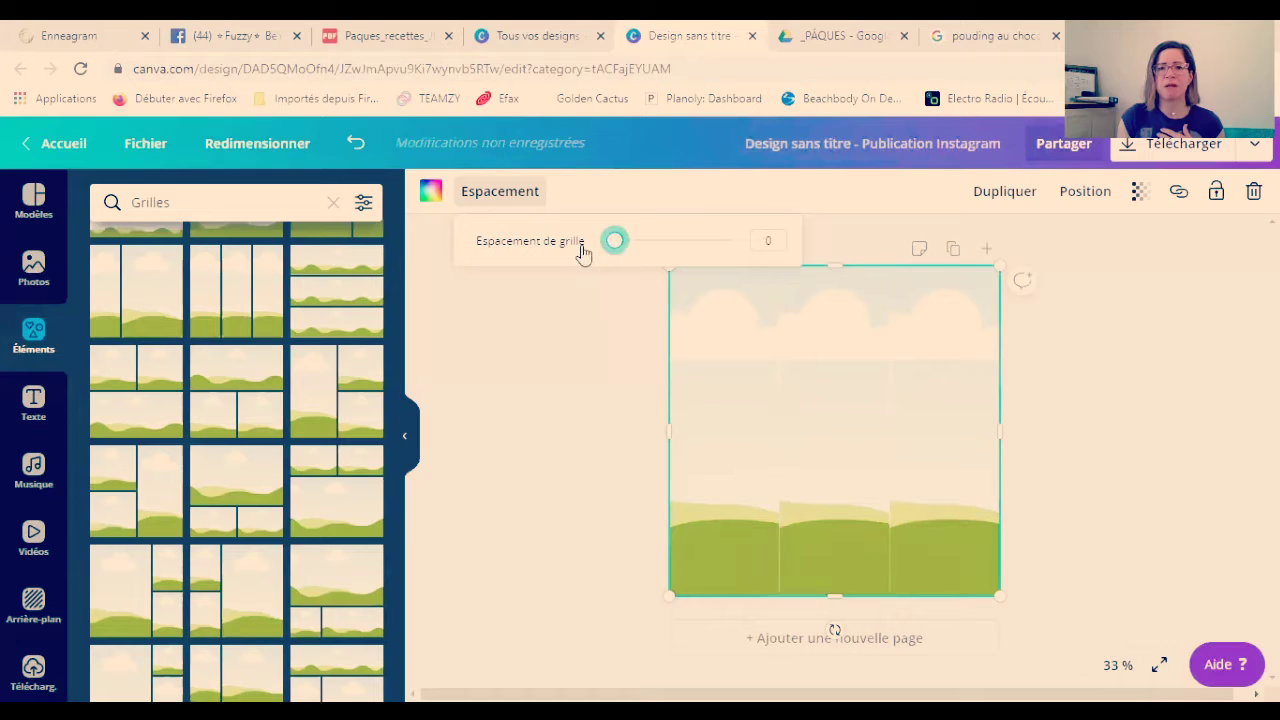
click(569, 291)
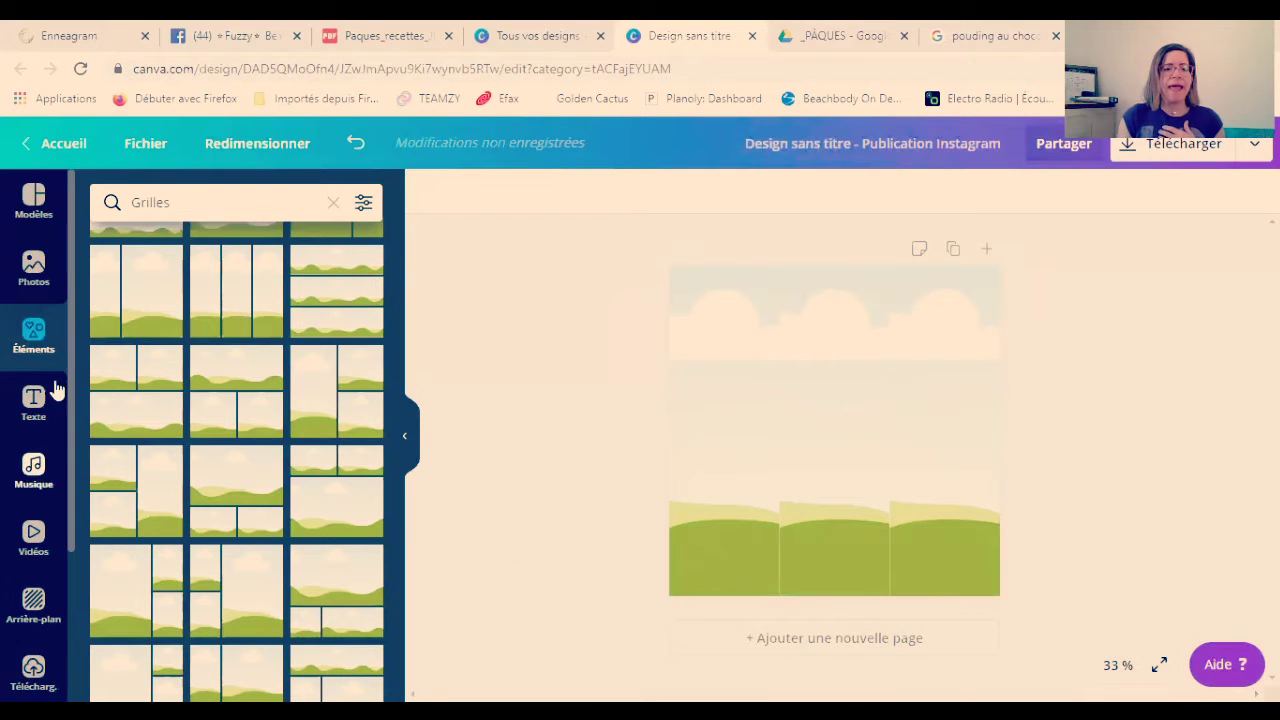
Show the uploaded images and browse the Bureau folder for an image to upload, leaving without choosing a file.
scroll(28, 560, down, 1)
scroll(18, 280, up, 1)
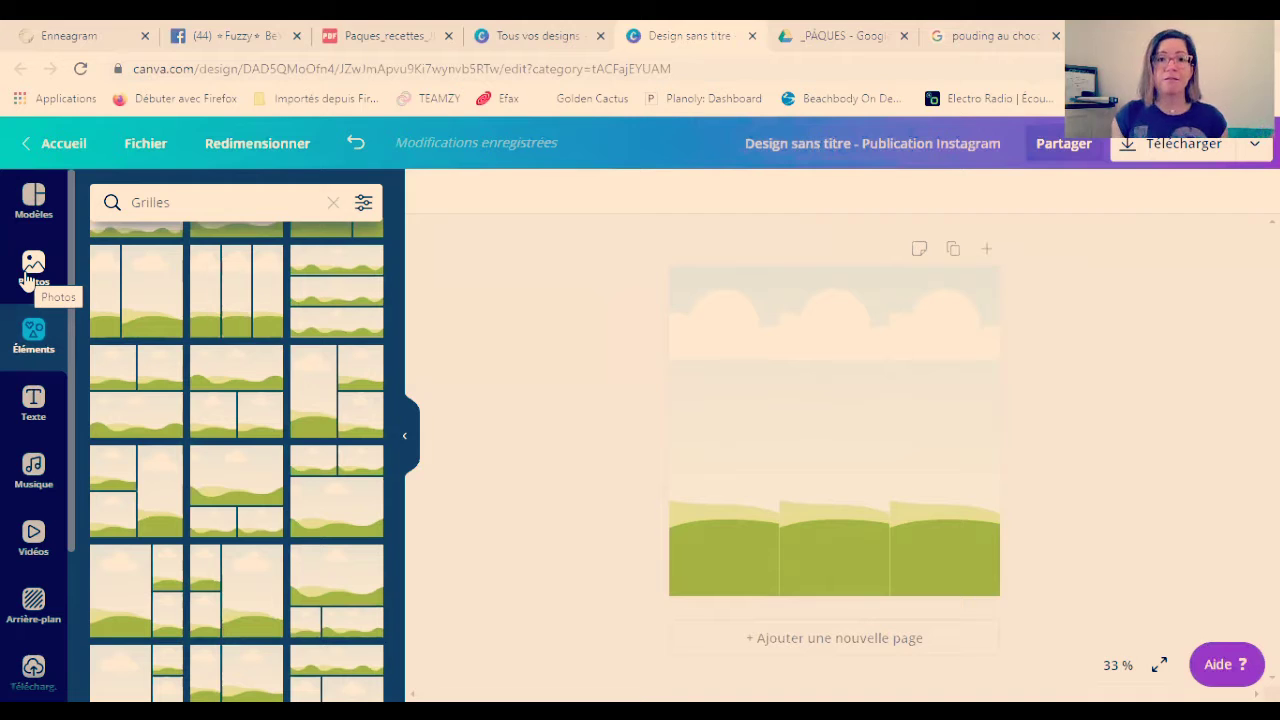
scroll(40, 437, down, 2)
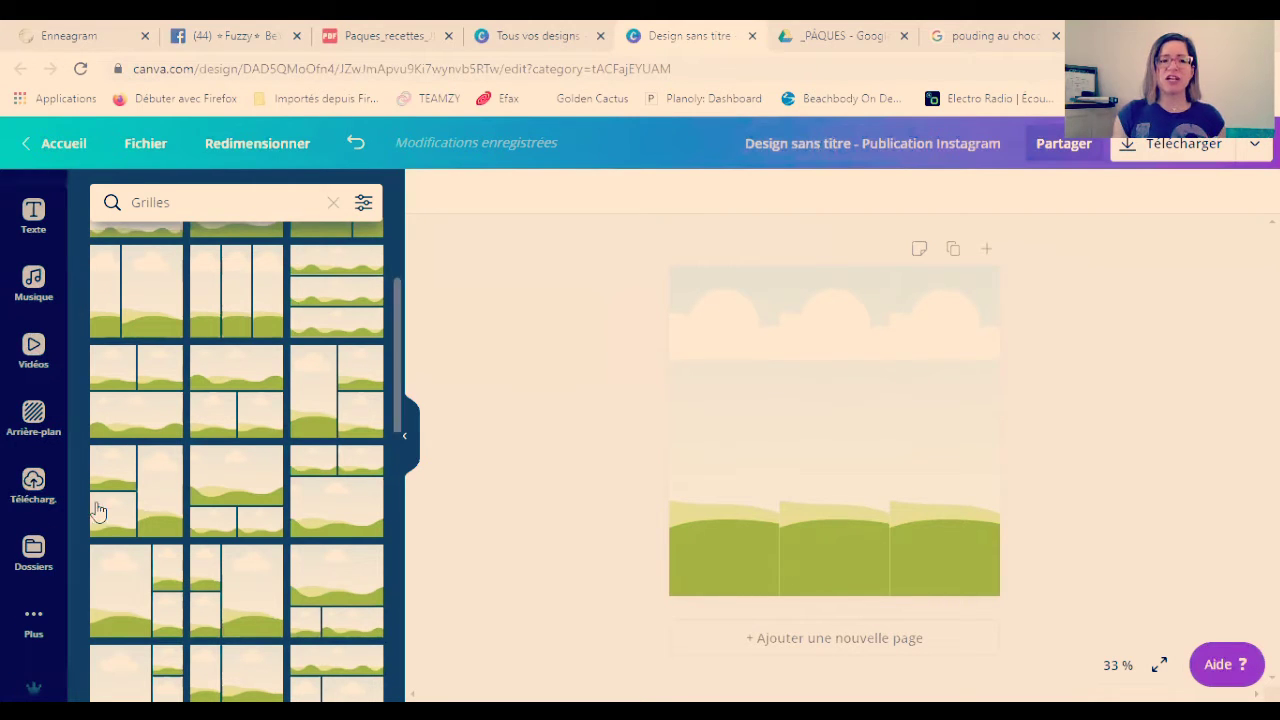
click(33, 495)
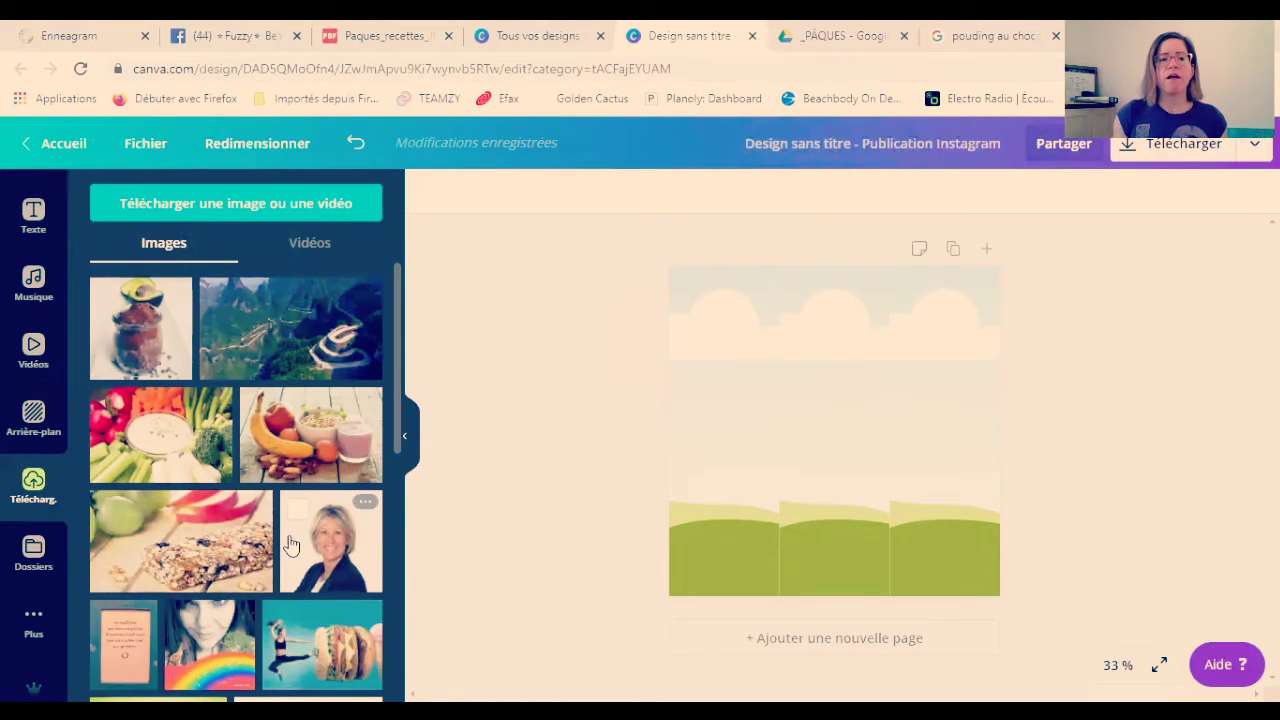
click(202, 216)
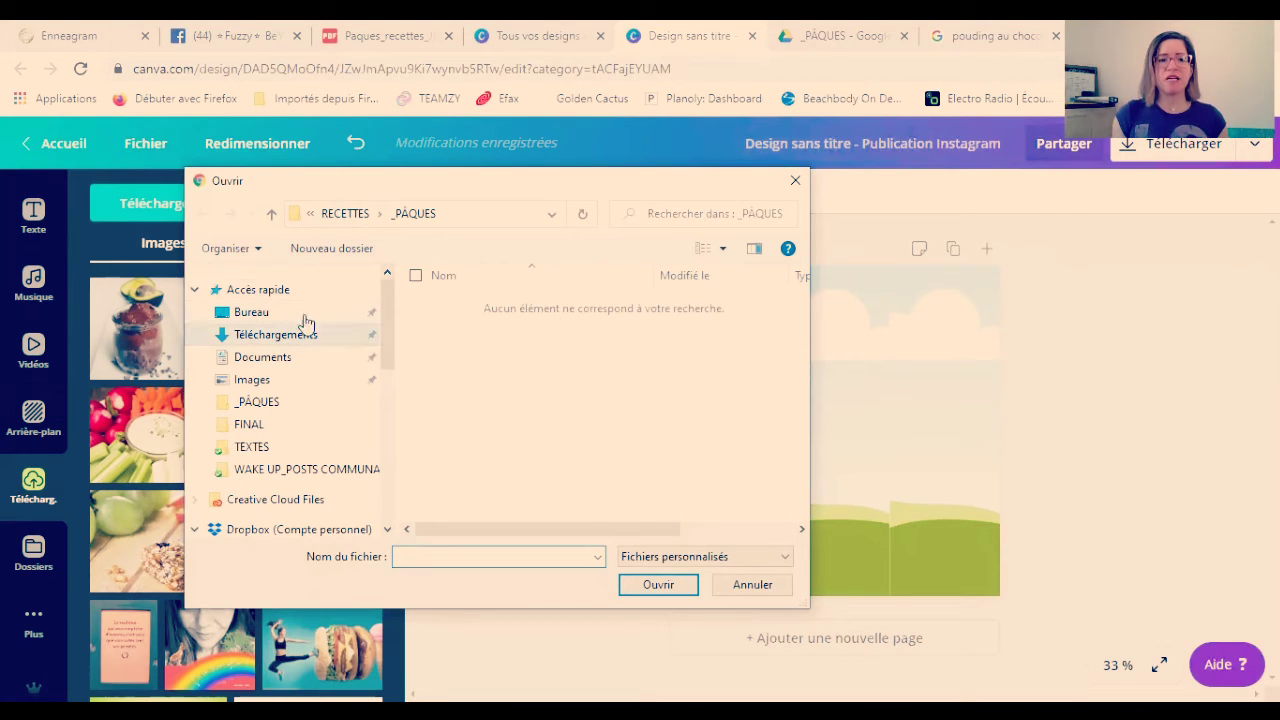
click(305, 330)
click(251, 312)
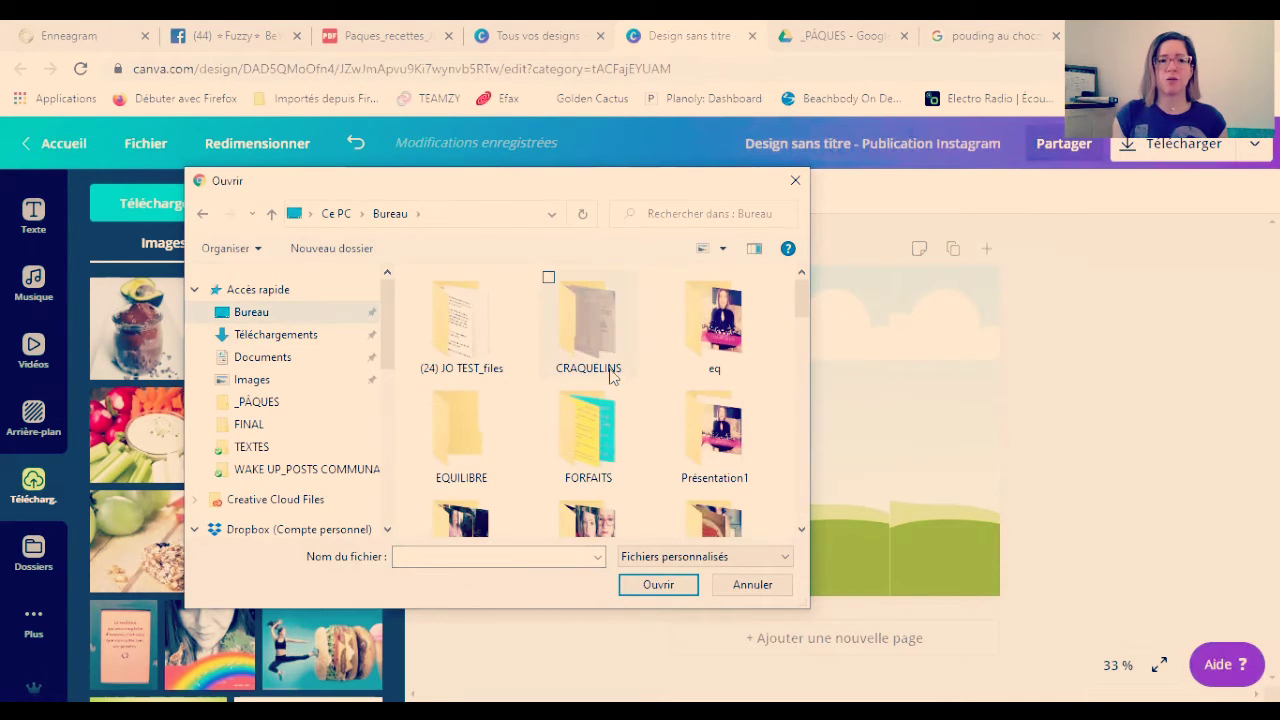
key(Escape)
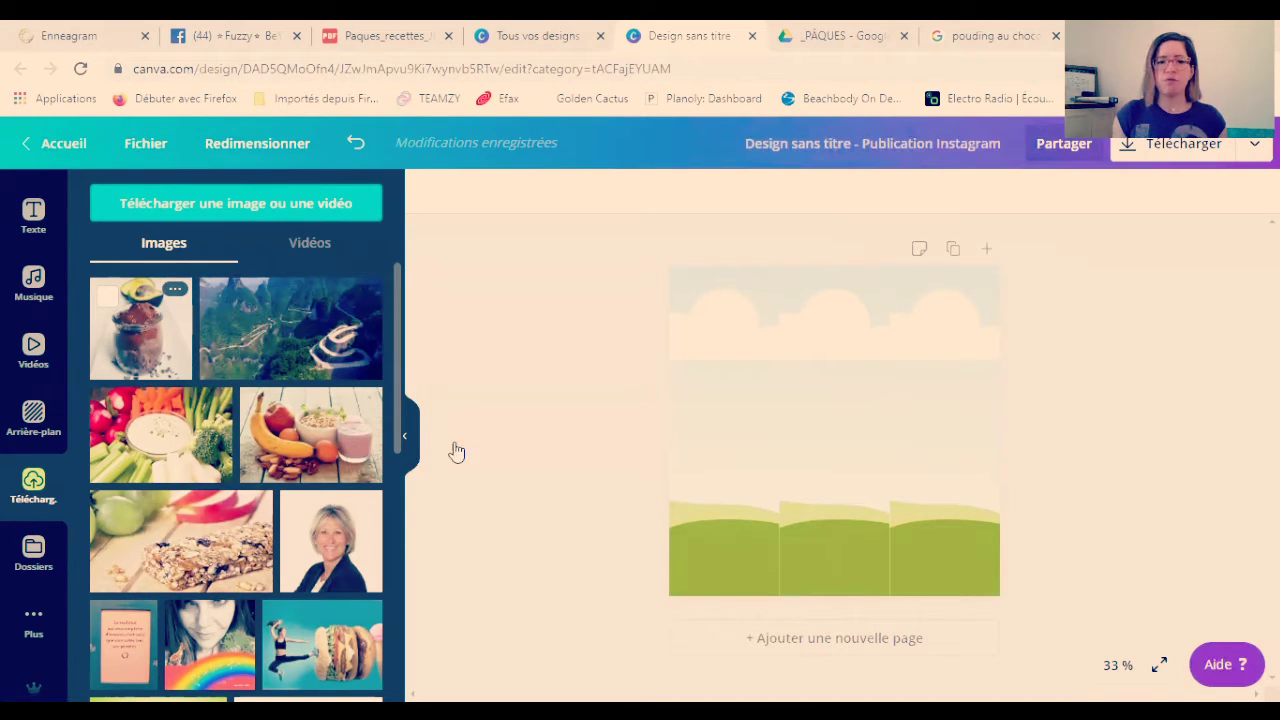
Fill the three grid columns with the chocolate pudding, fruit-and-oatmeal and granola bar photos, and delete the filled grid.
click(350, 463)
drag(183, 548, 894, 443)
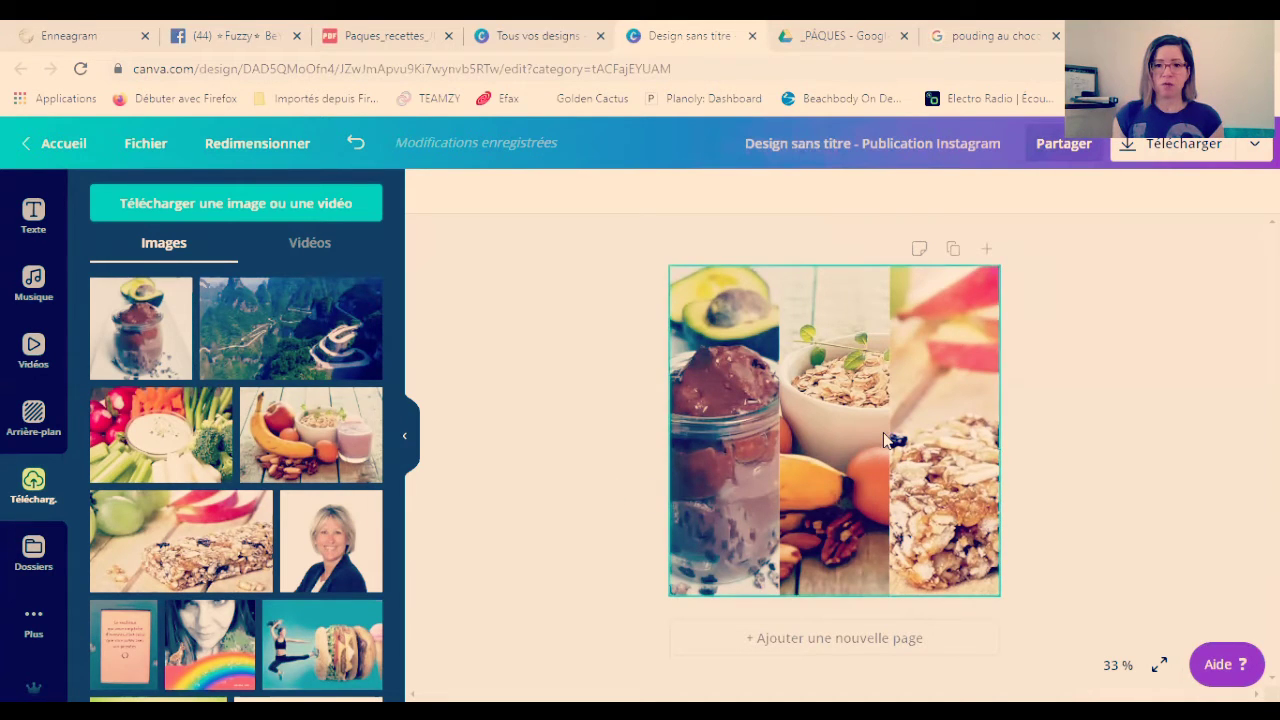
key(Delete)
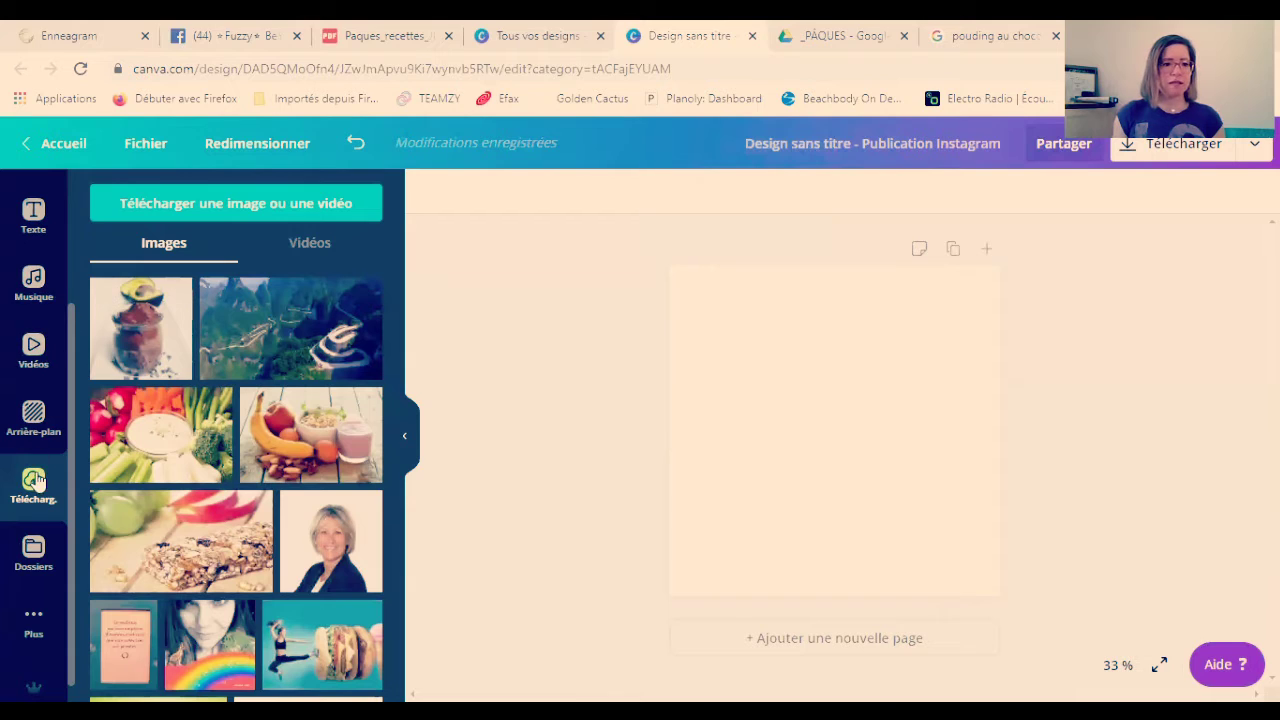
Add the single-image grid from Grilles to the blank page and fill it with the uploaded chocolate pudding photo.
scroll(20, 343, up, 3)
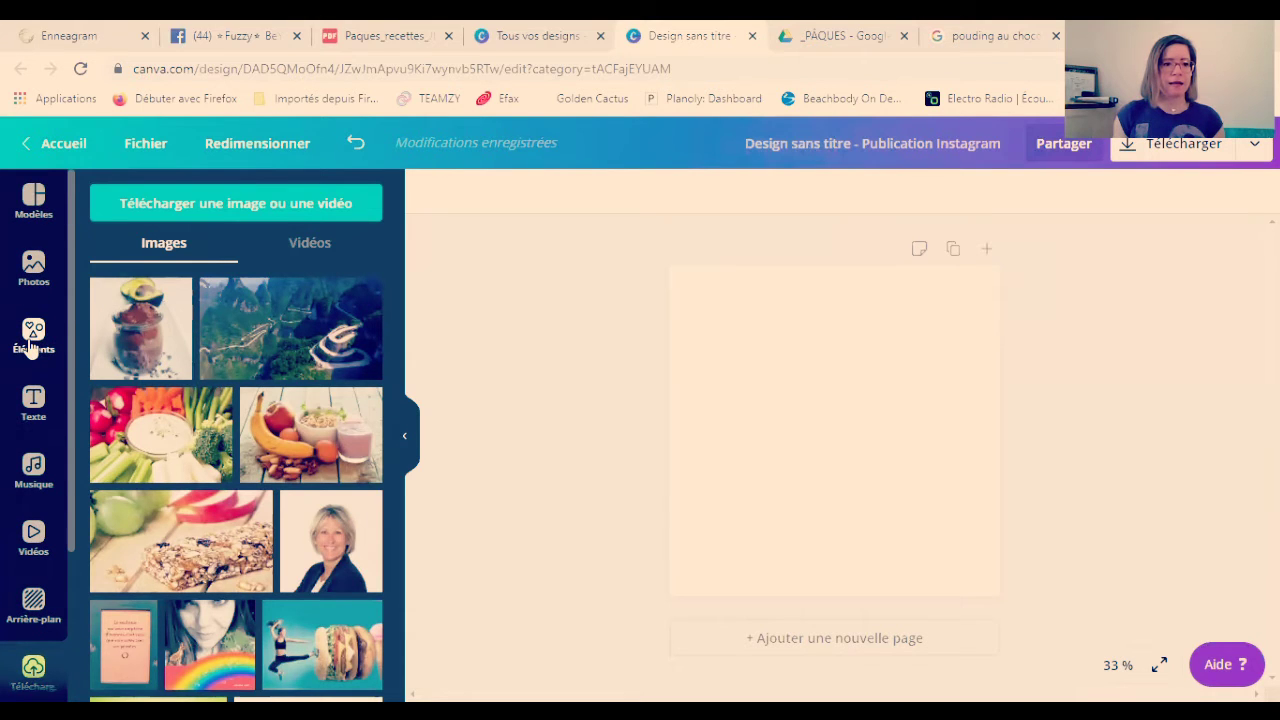
click(32, 340)
scroll(329, 480, up, 3)
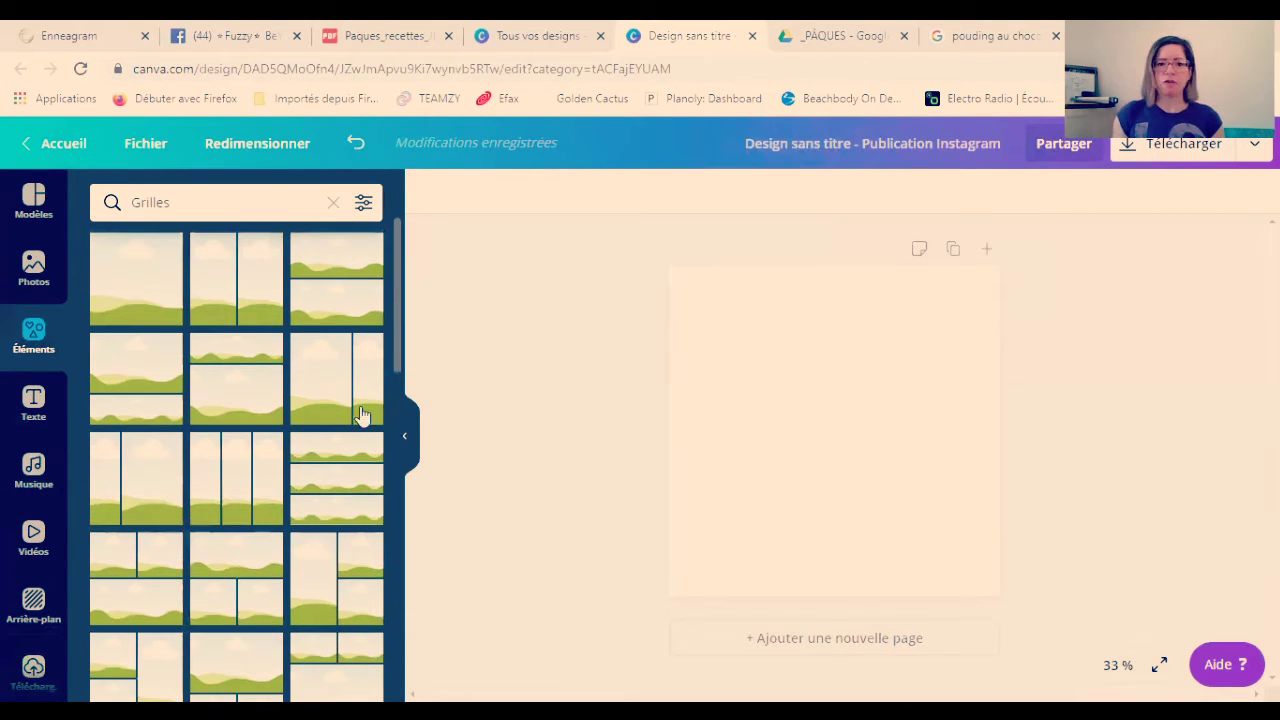
click(175, 315)
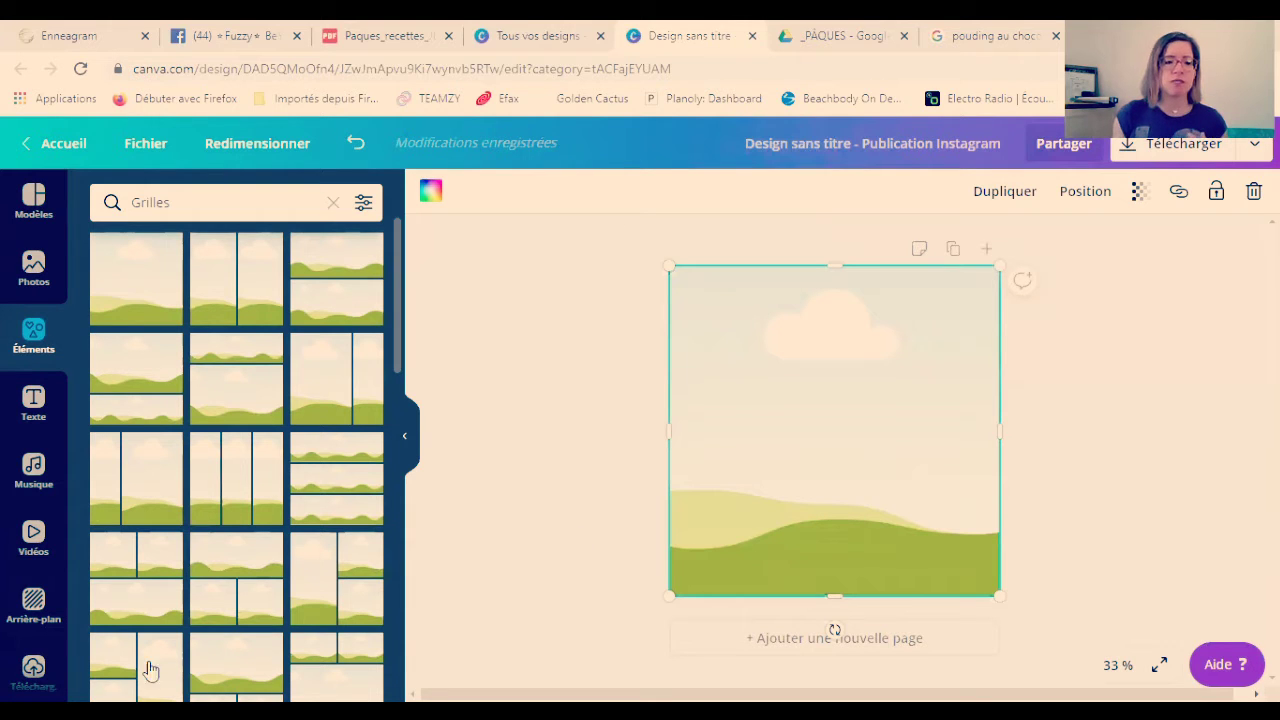
click(33, 670)
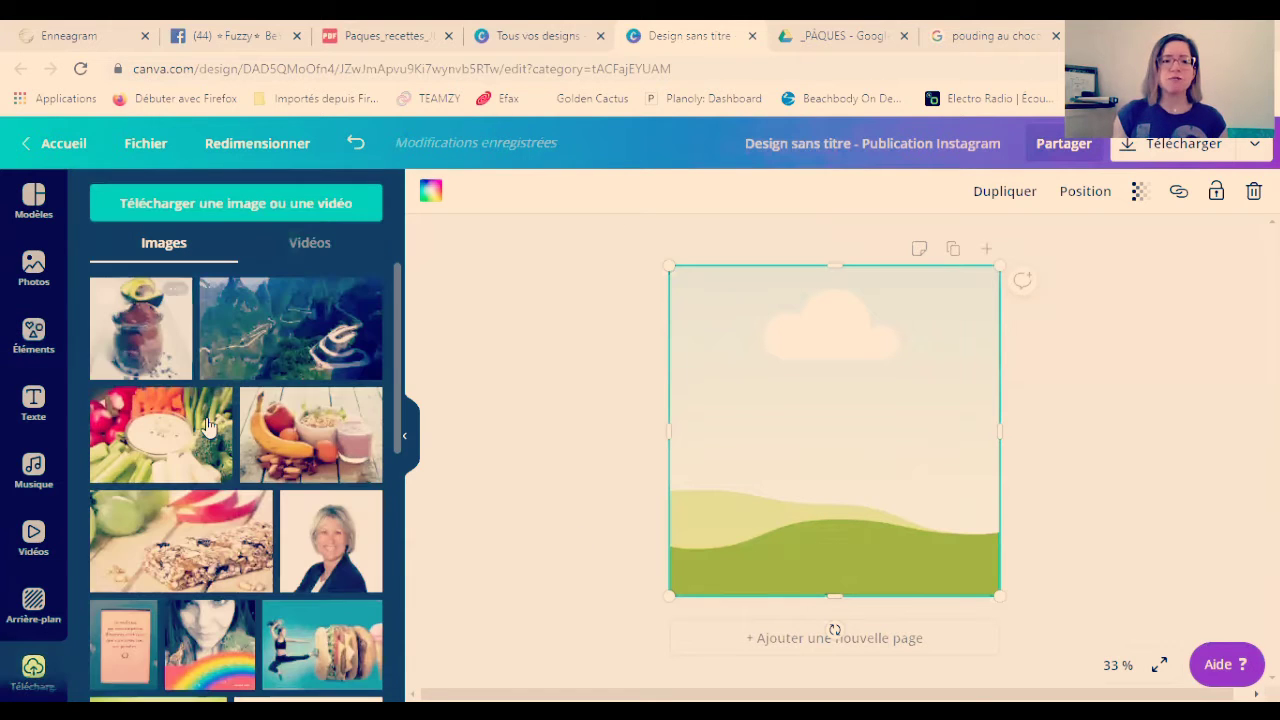
click(145, 335)
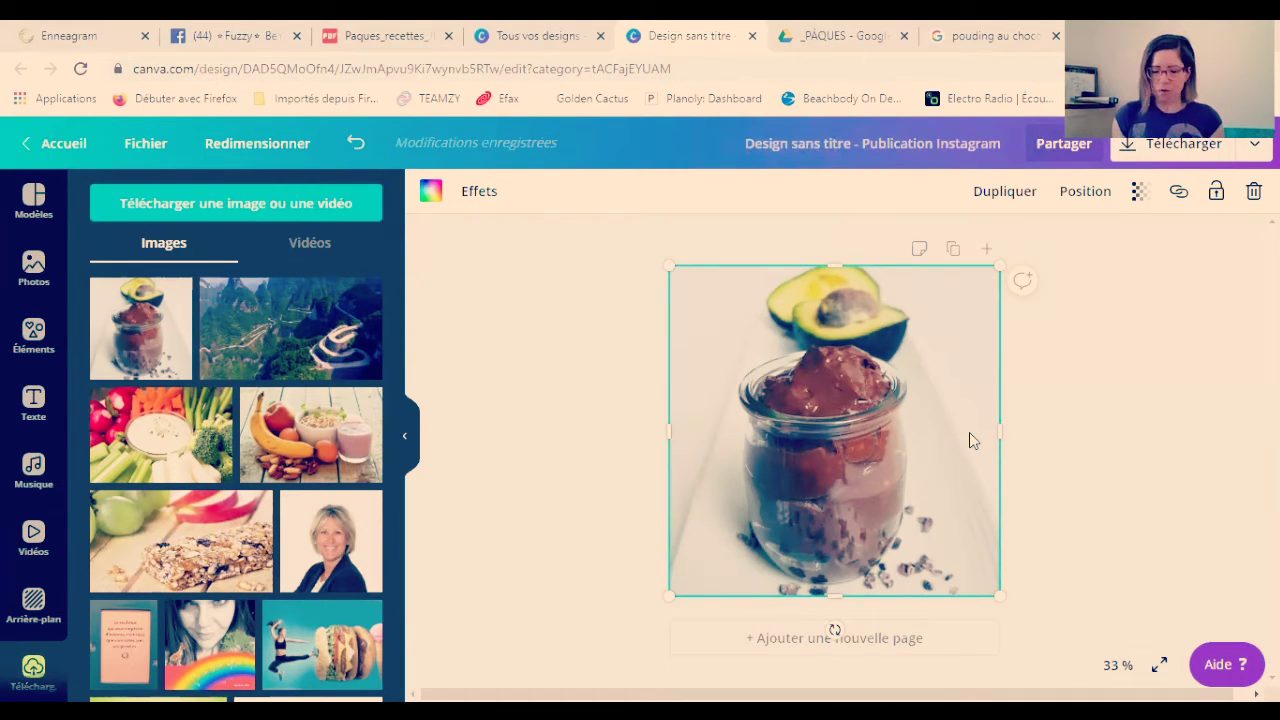
Delete the filled grid and try placing the chocolate pudding photo on the page without a grid.
key(Delete)
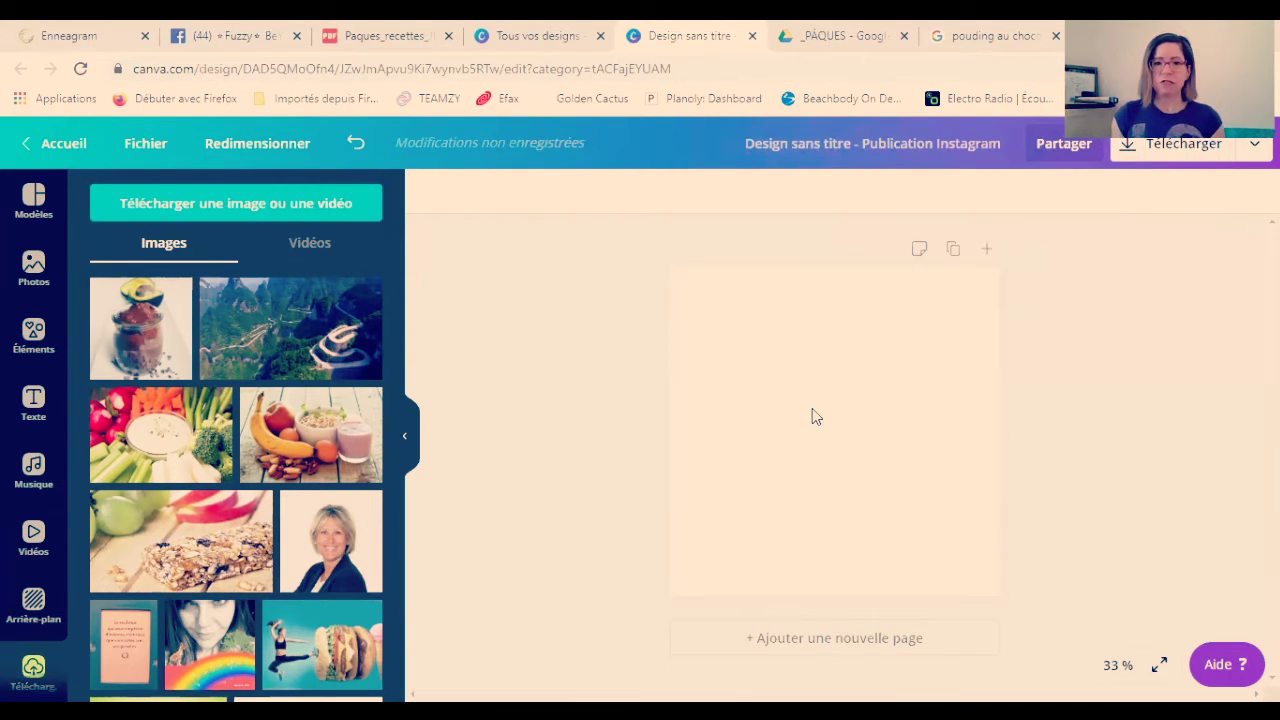
click(140, 345)
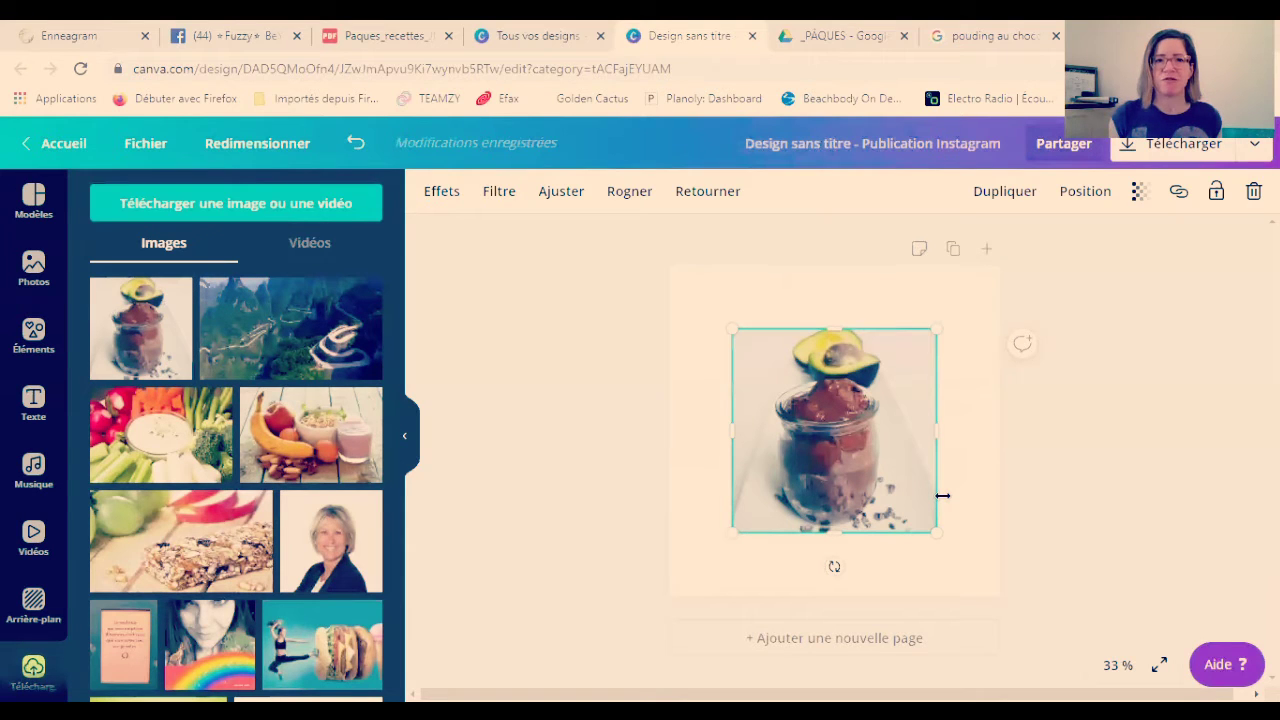
key(Delete)
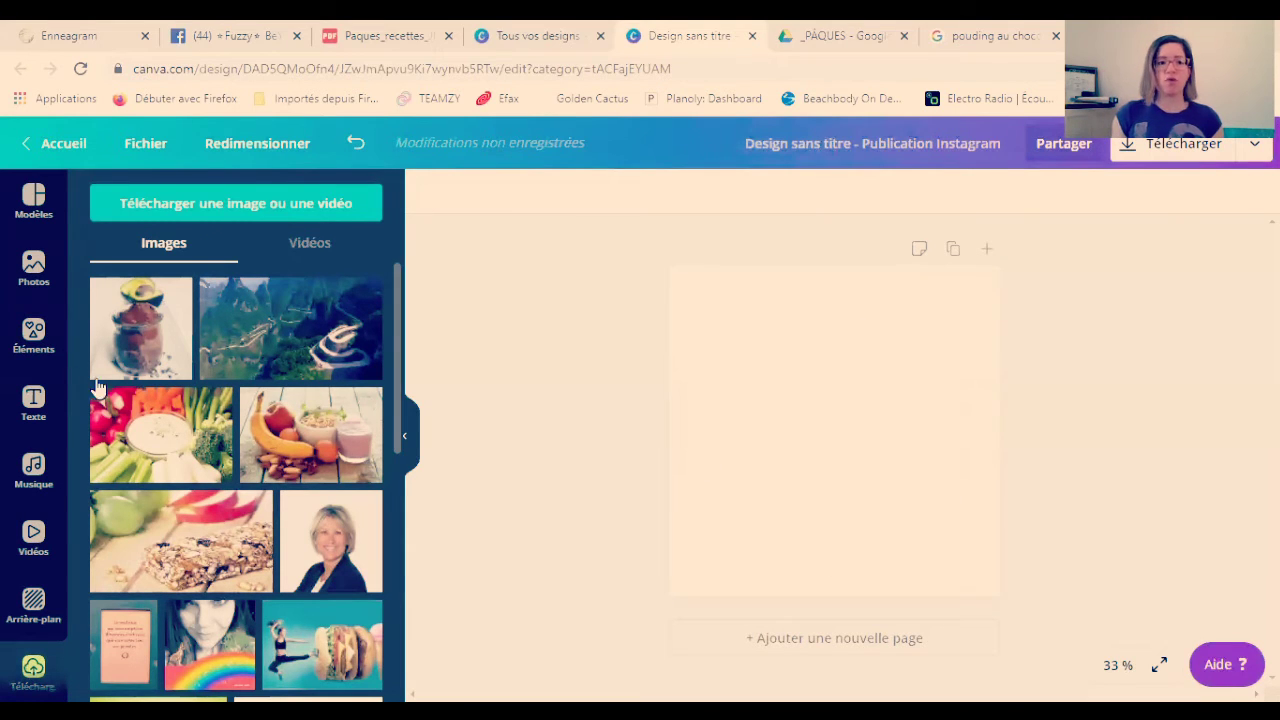
Add the full-page single-image grid again and place the chocolate pudding photo in it.
click(34, 338)
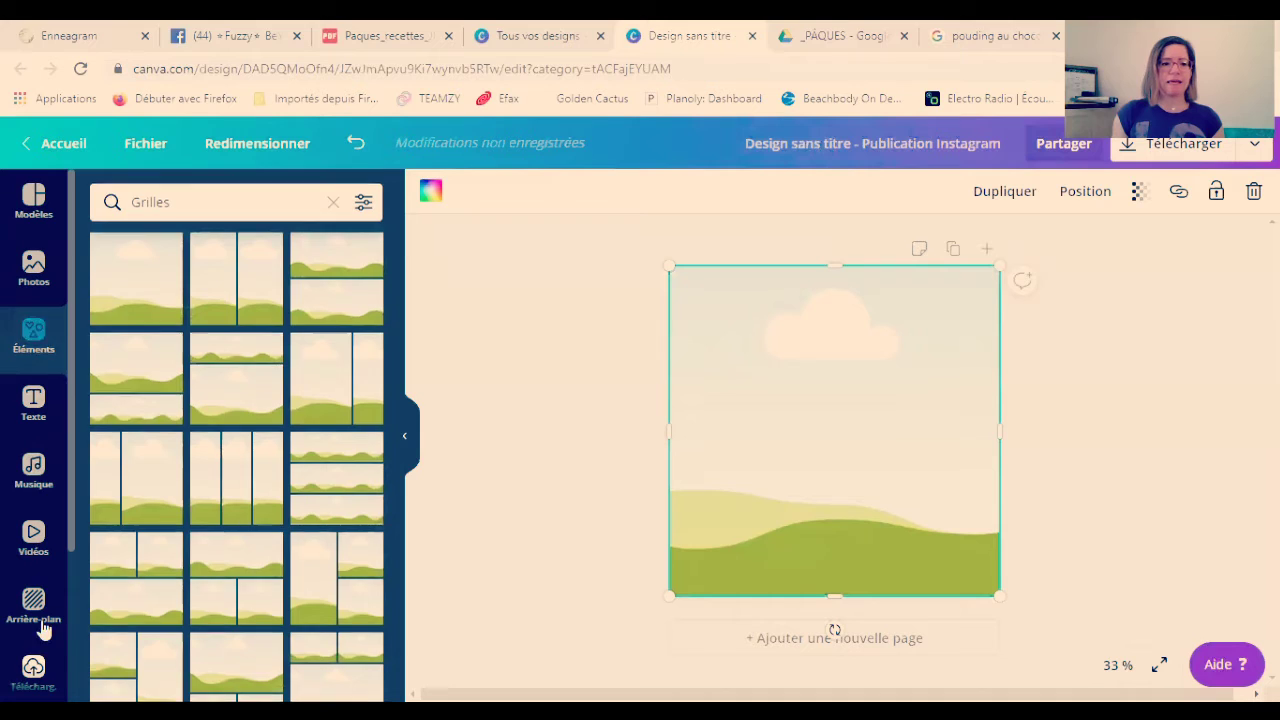
click(34, 666)
click(147, 298)
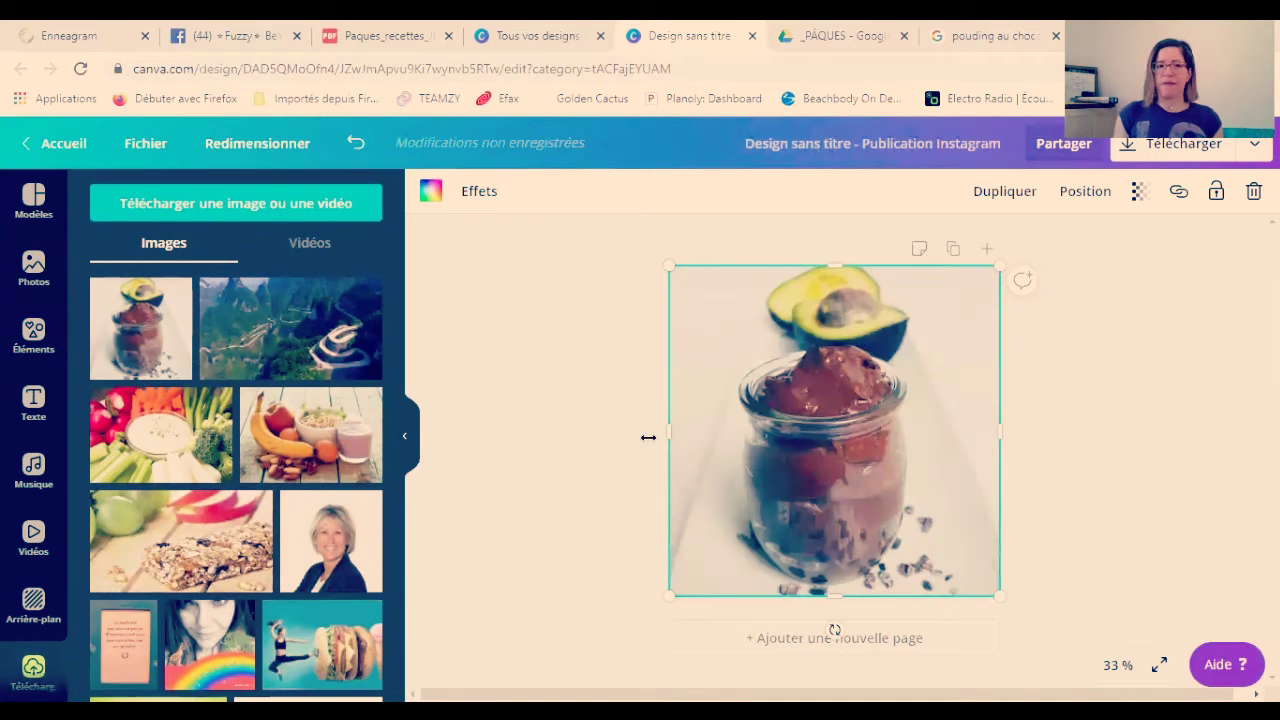
Try moving the filled grid off-centre, undo back to the empty grid and refill it with the chocolate pudding photo.
drag(815, 412, 869, 406)
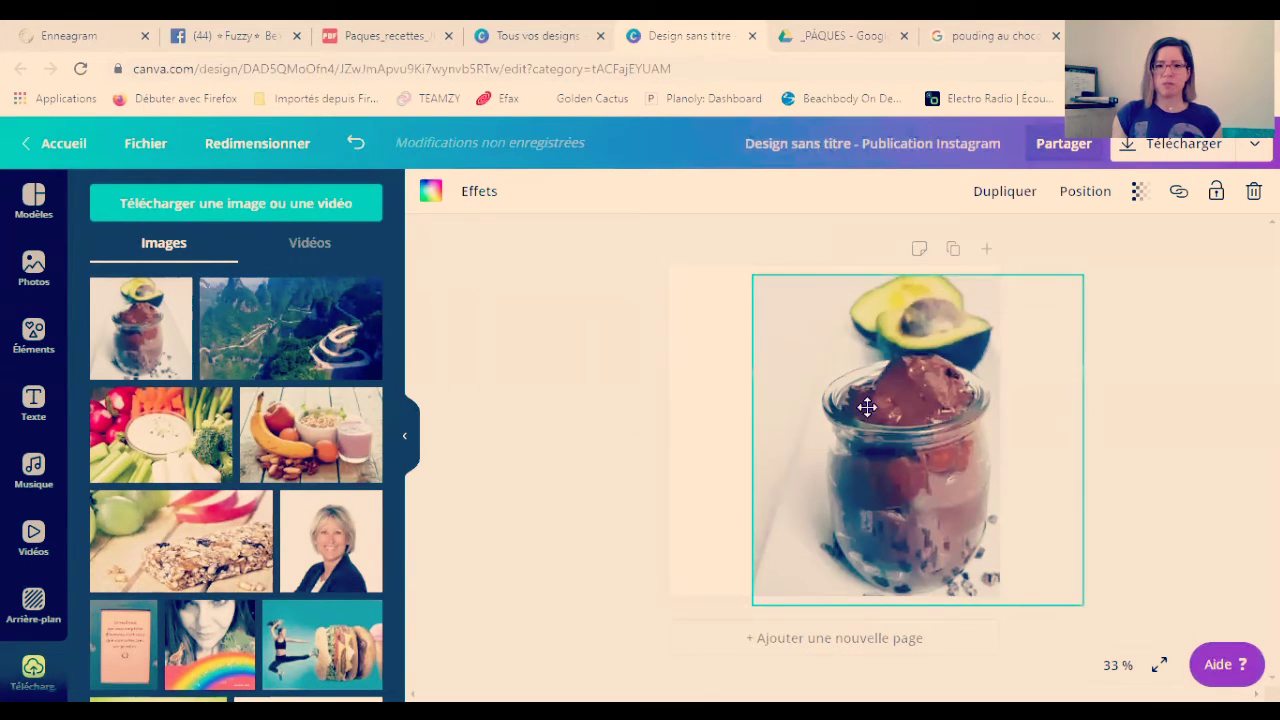
click(353, 150)
key(ctrl+z)
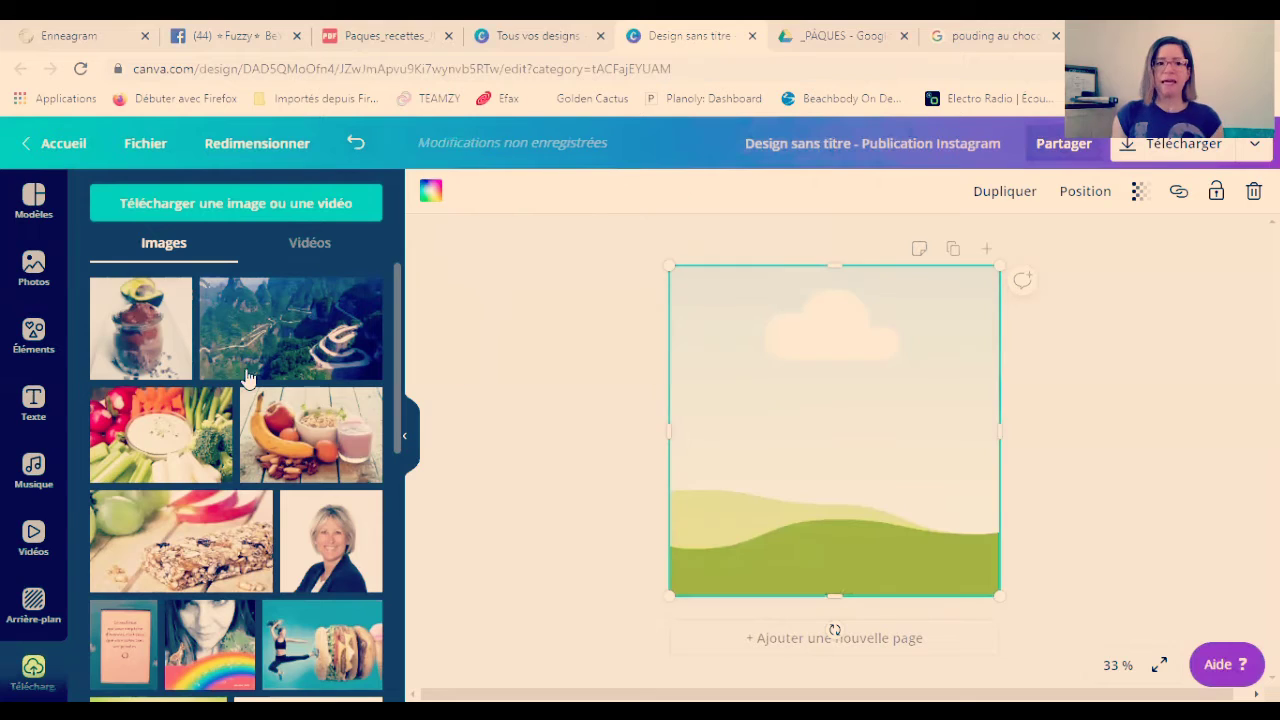
click(157, 343)
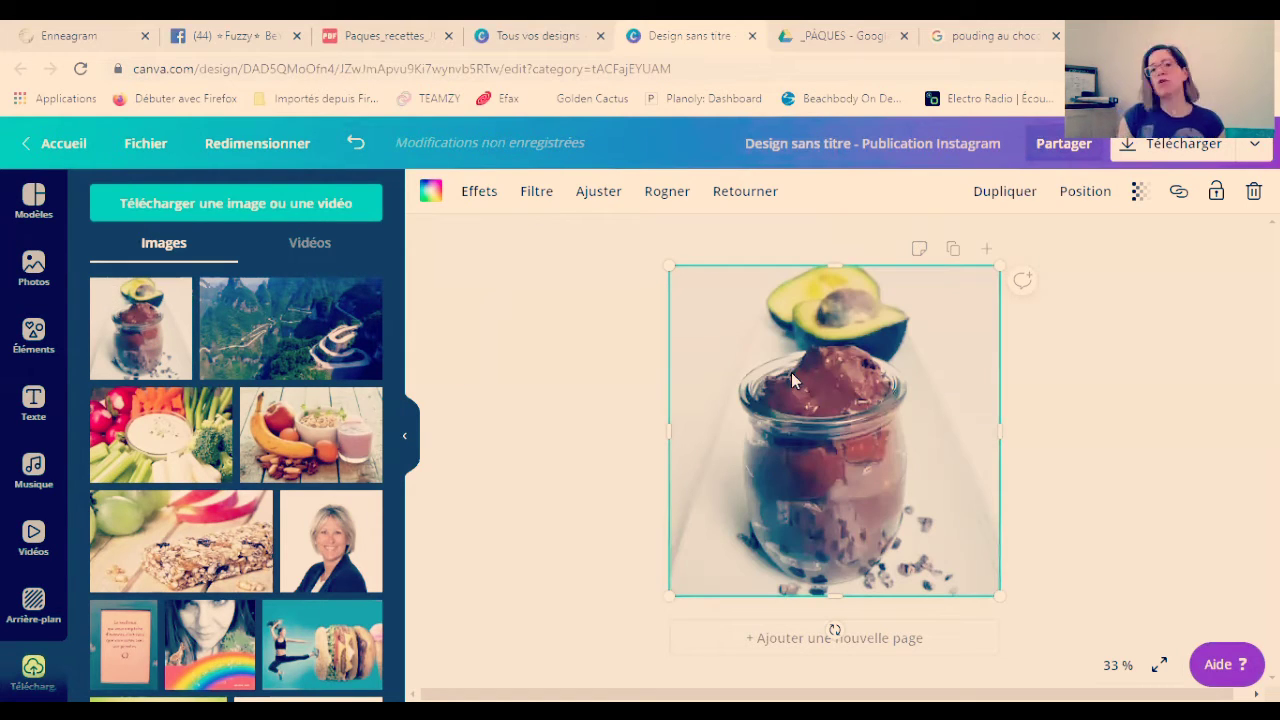
Try the Festive filter on the pudding photo, and settle on the Solar filter with an adjusted intensity.
click(536, 191)
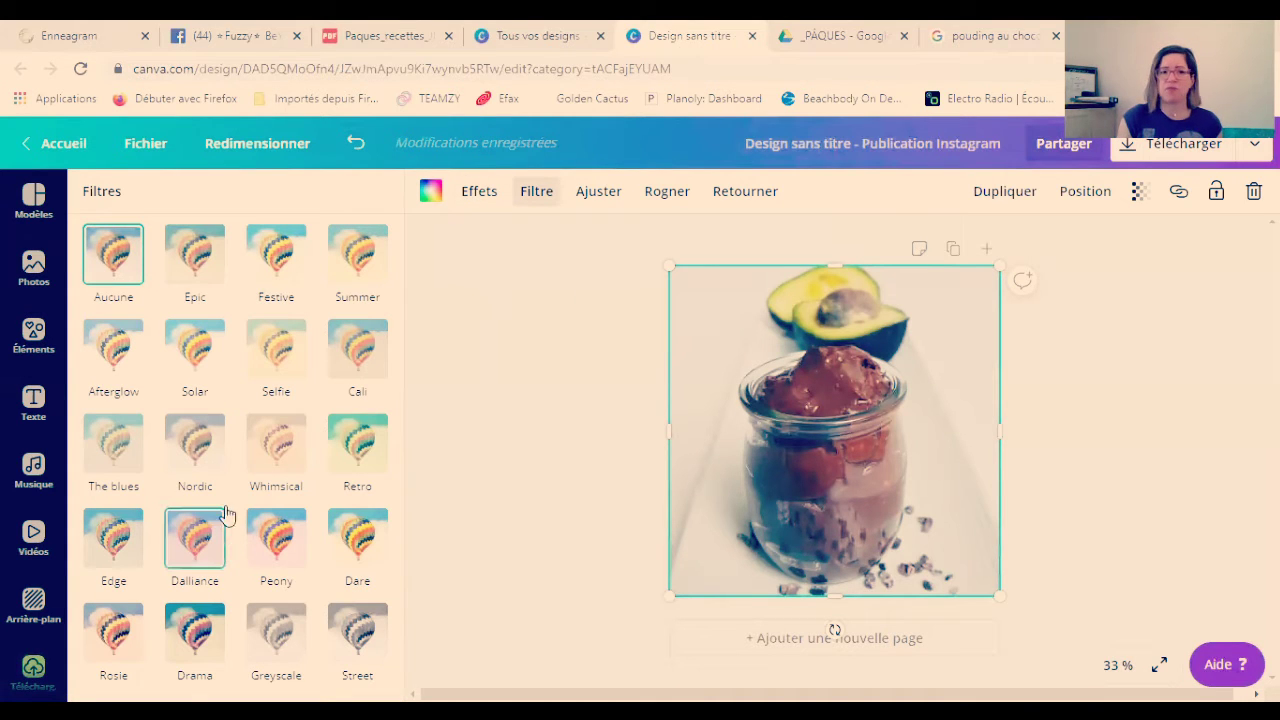
click(262, 260)
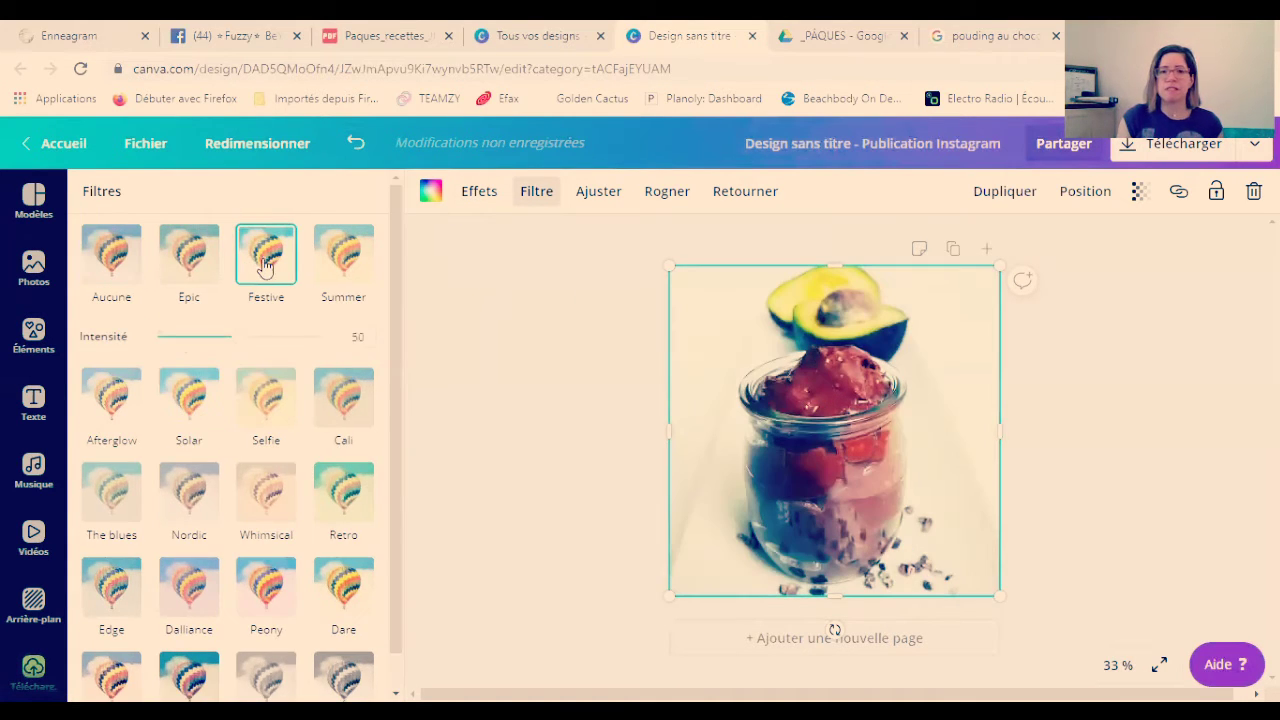
click(290, 402)
click(206, 354)
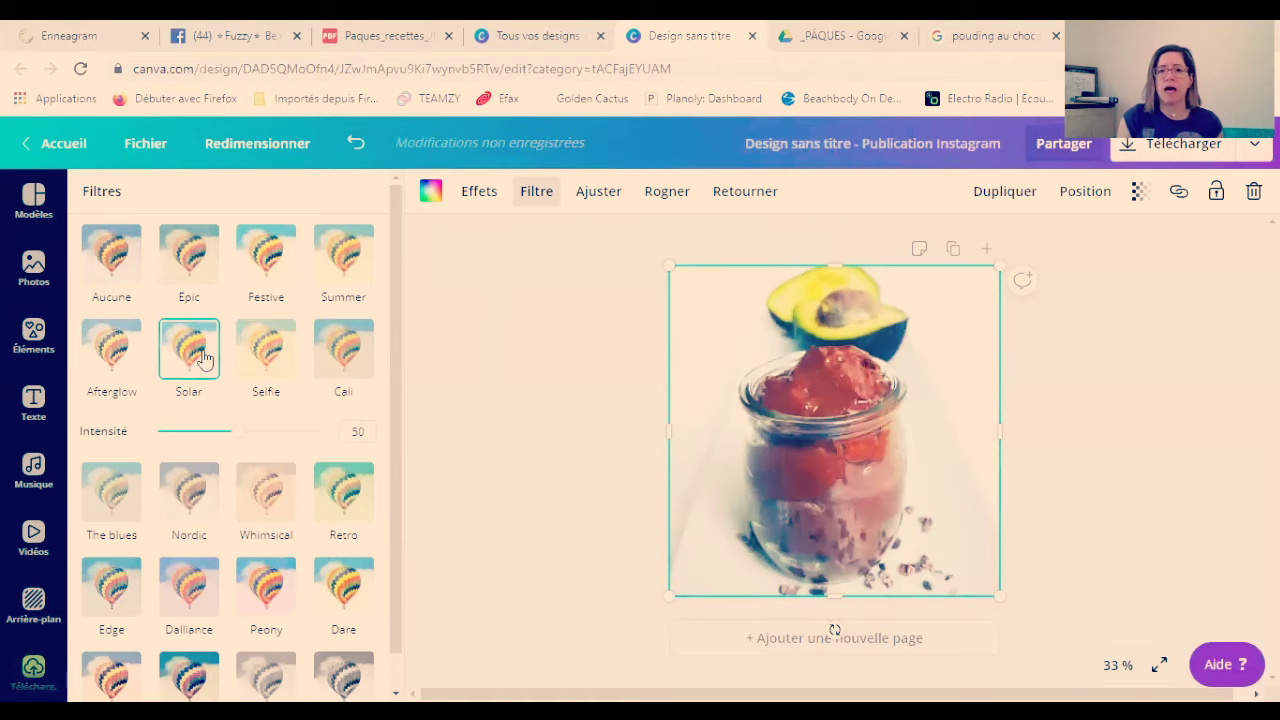
mouse_move(242, 440)
mouse_down()
mouse_move(209, 437)
mouse_move(289, 443)
mouse_move(209, 431)
mouse_move(254, 456)
mouse_up()
click(600, 283)
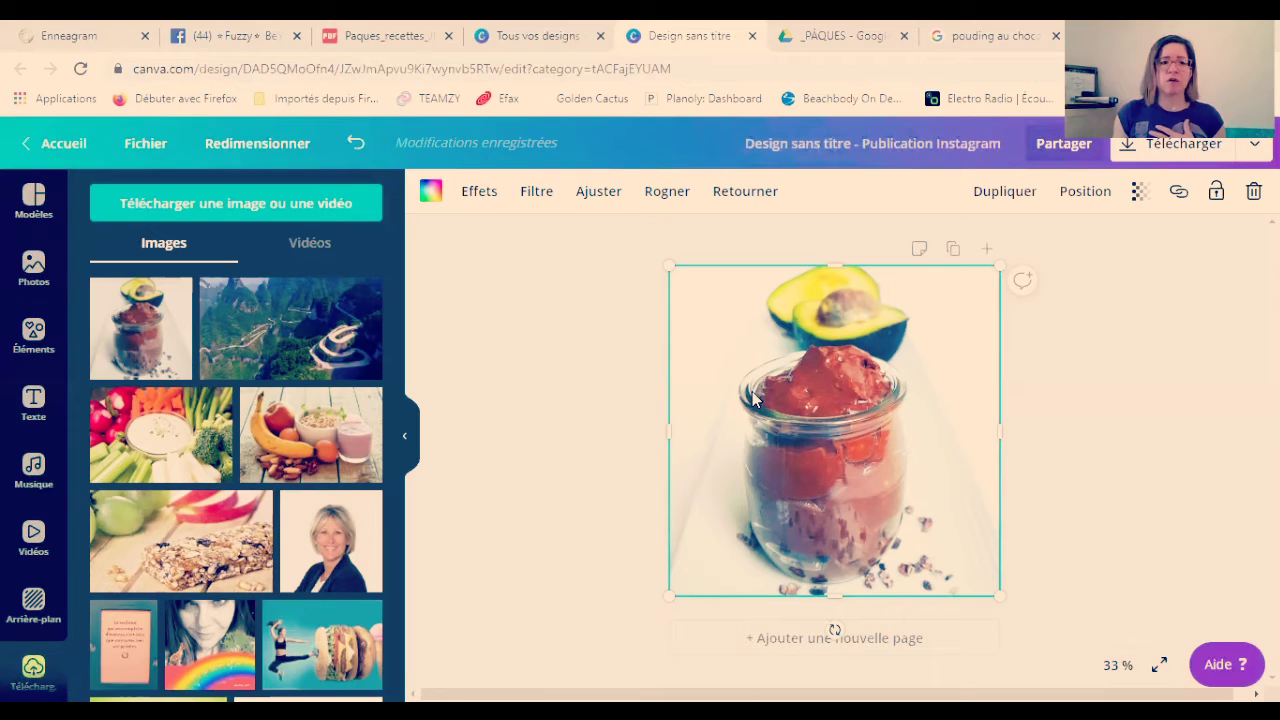
click(560, 457)
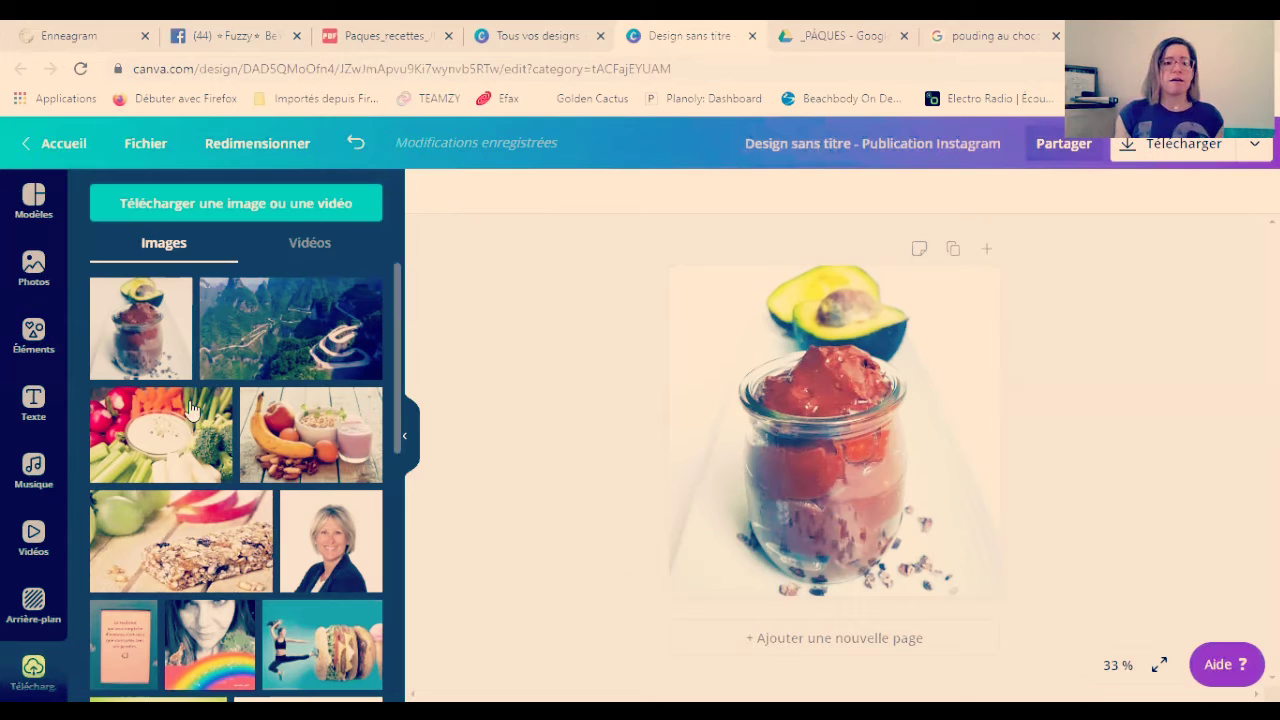
Clear the Grilles search in the elements and add the square from Formes on top of the photo.
click(34, 338)
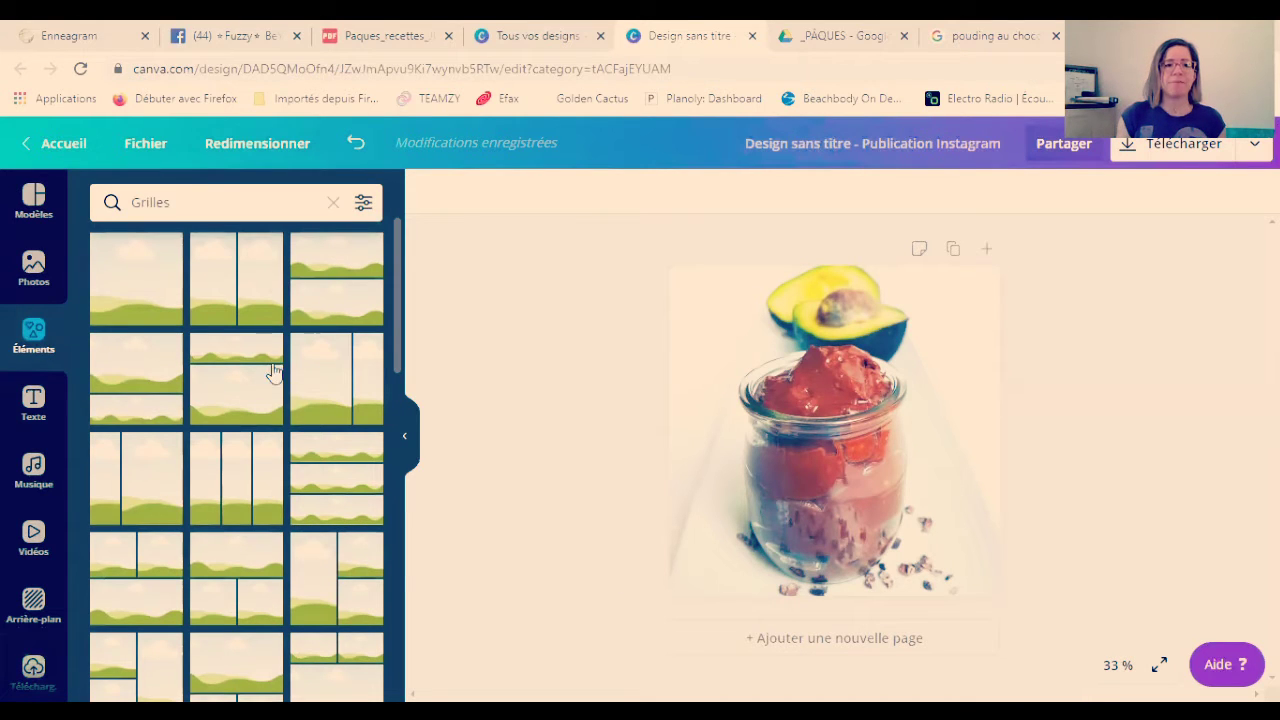
scroll(334, 540, down, 10)
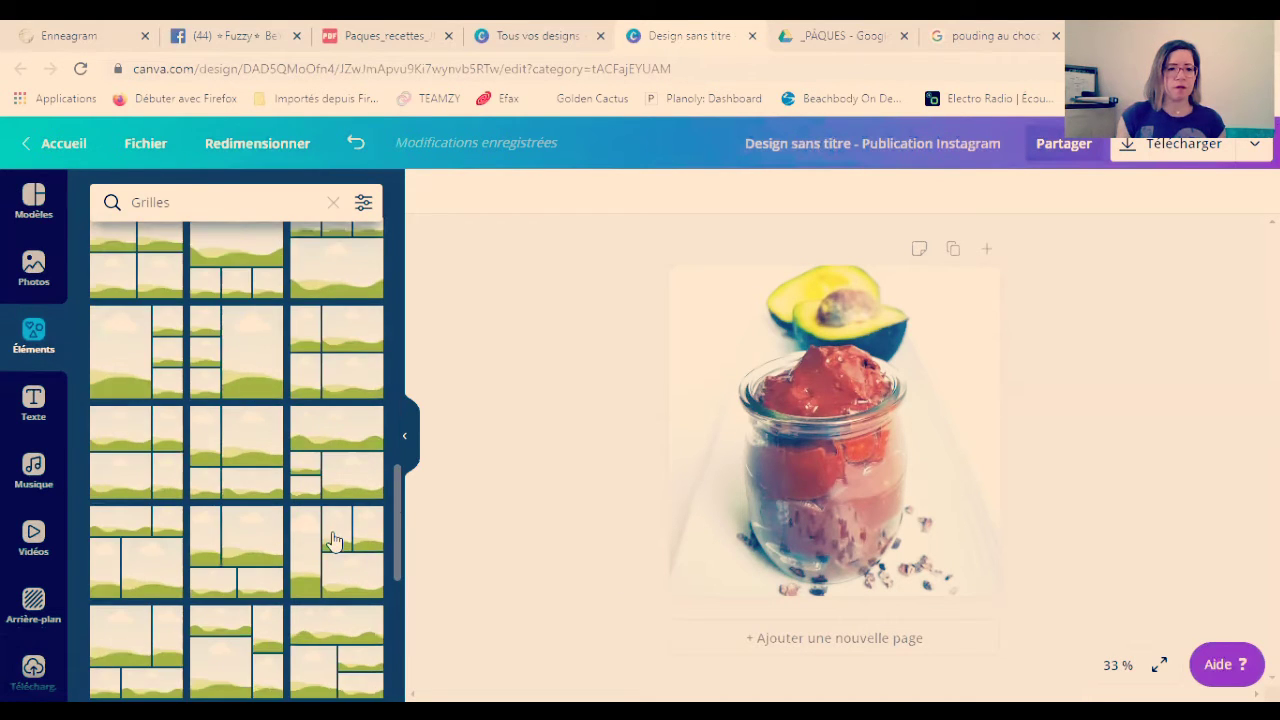
scroll(333, 546, up, 10)
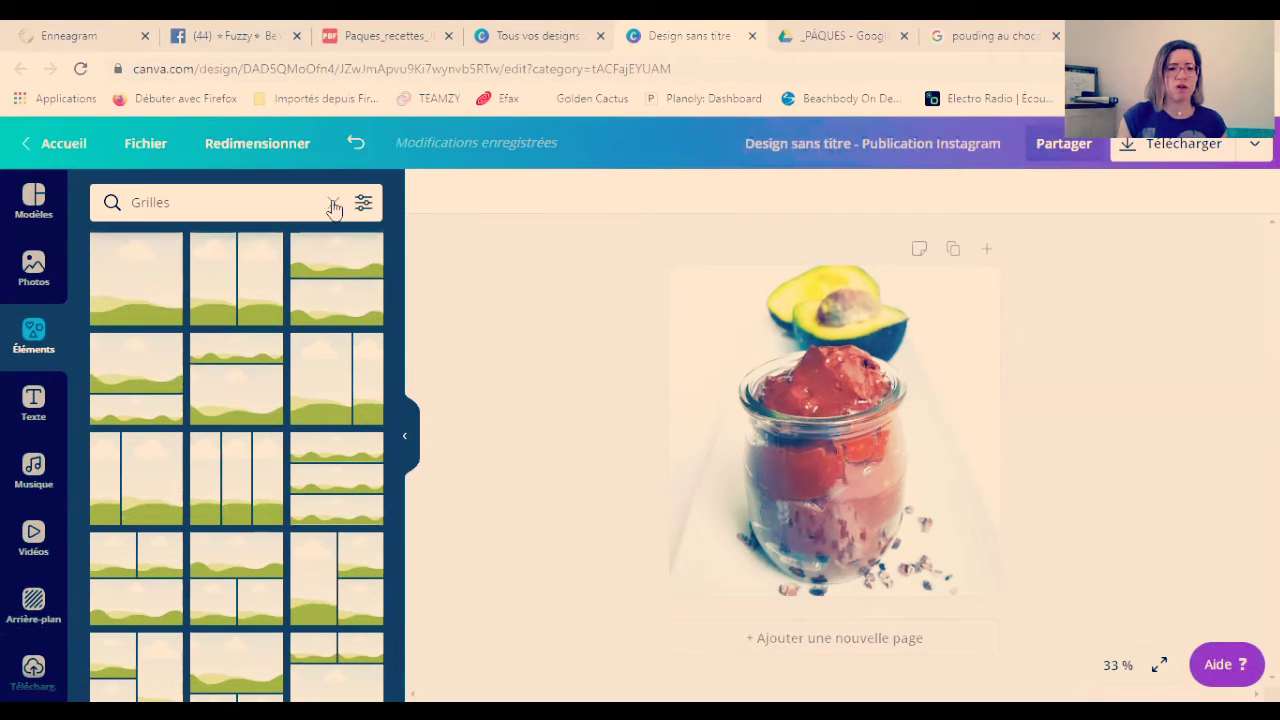
click(335, 204)
scroll(214, 386, down, 2)
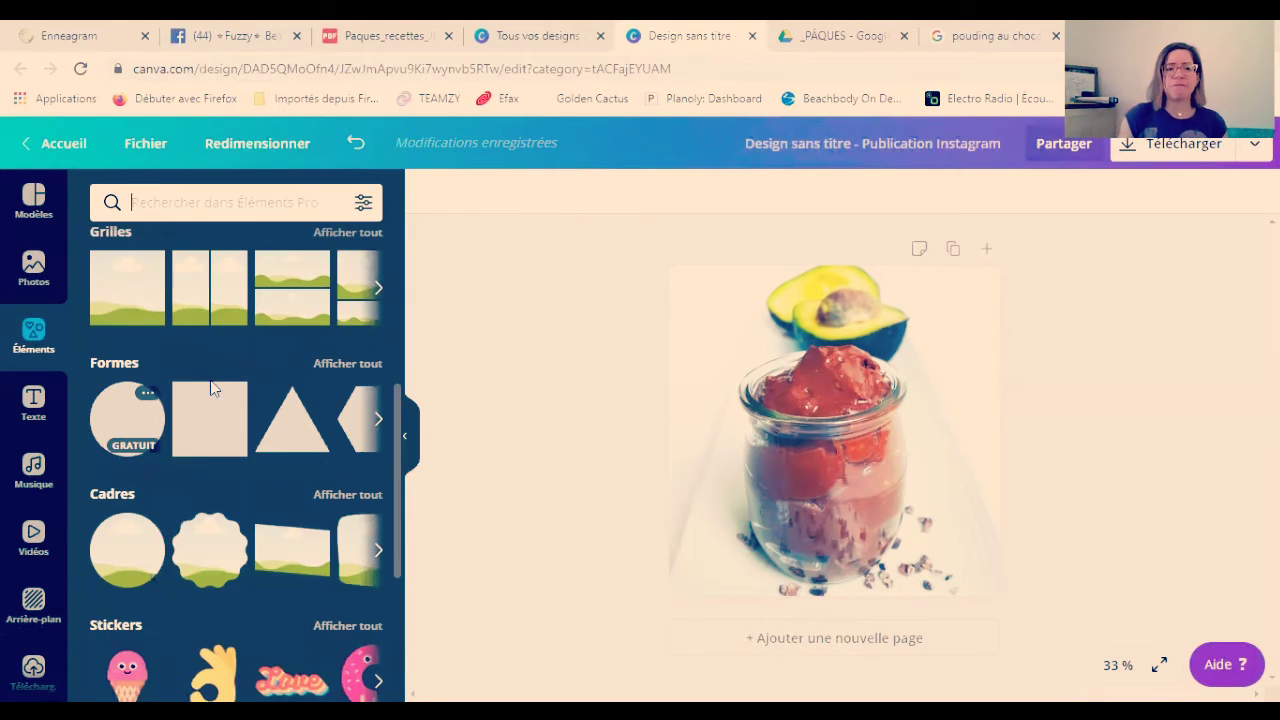
click(207, 369)
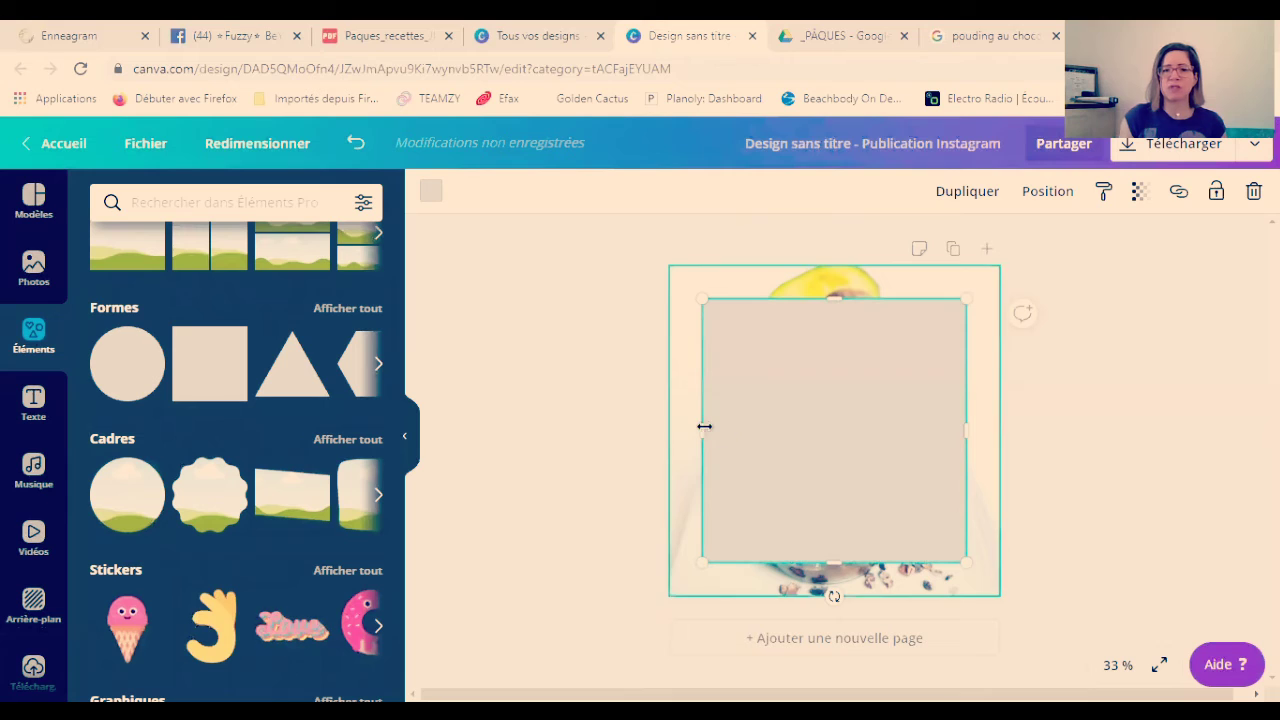
Stretch the square beyond both sides of the page and flatten it into a horizontal band across the lower part of the photo.
drag(704, 428, 634, 430)
drag(962, 432, 1040, 430)
drag(828, 306, 854, 507)
mouse_move(861, 557)
mouse_down()
mouse_move(867, 585)
mouse_move(858, 569)
mouse_up()
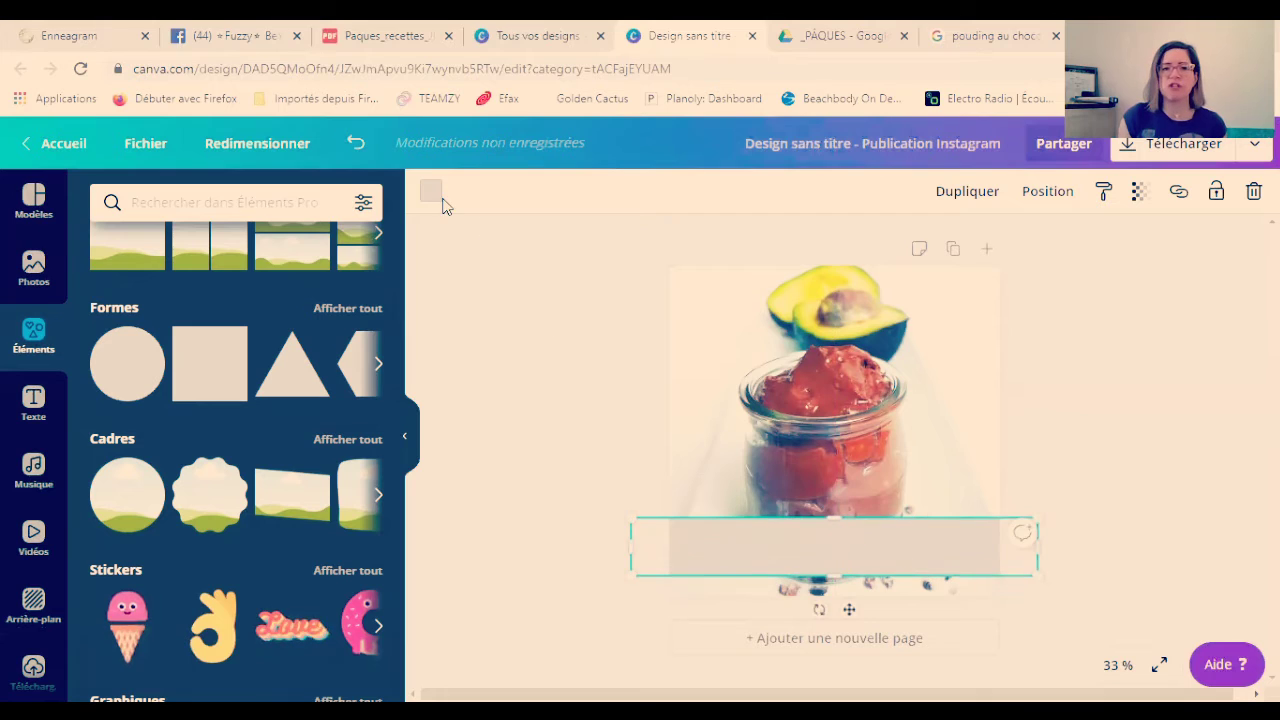
Recolour the band across the lower part of the photo bright red from the default colours.
click(431, 190)
click(109, 600)
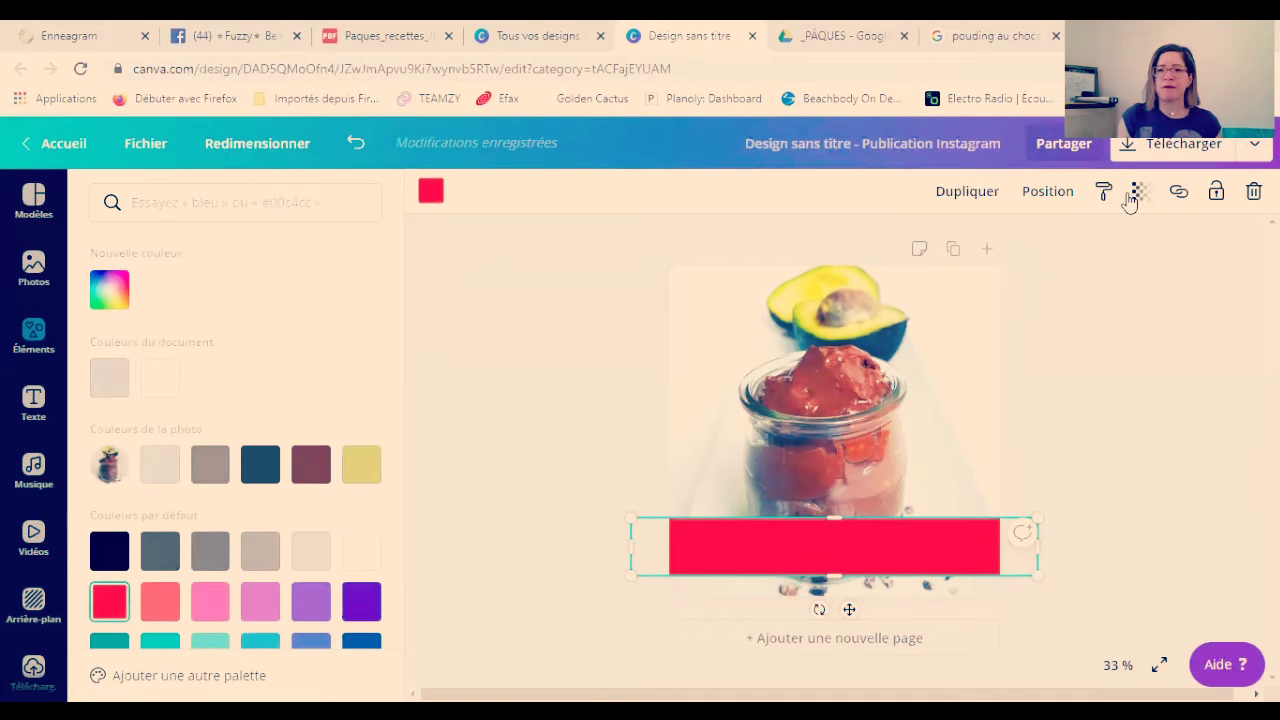
Send the red band behind the photo and bring it forward again.
click(1050, 194)
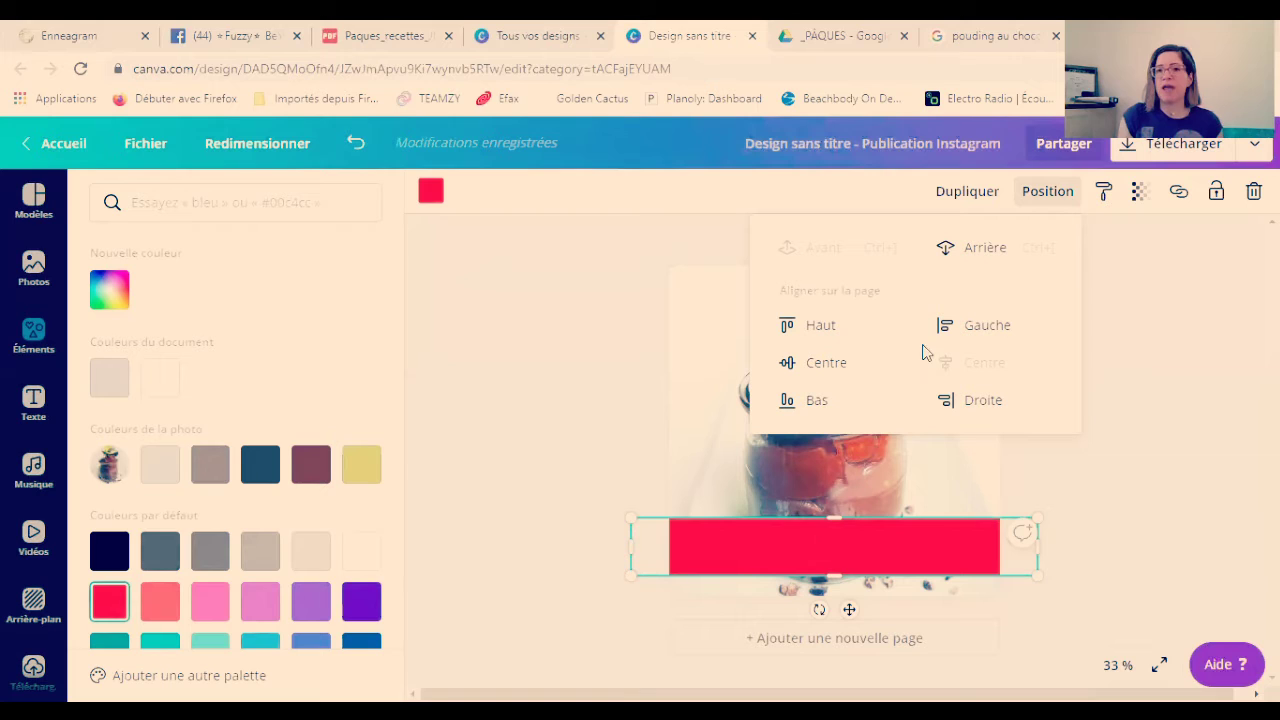
click(975, 249)
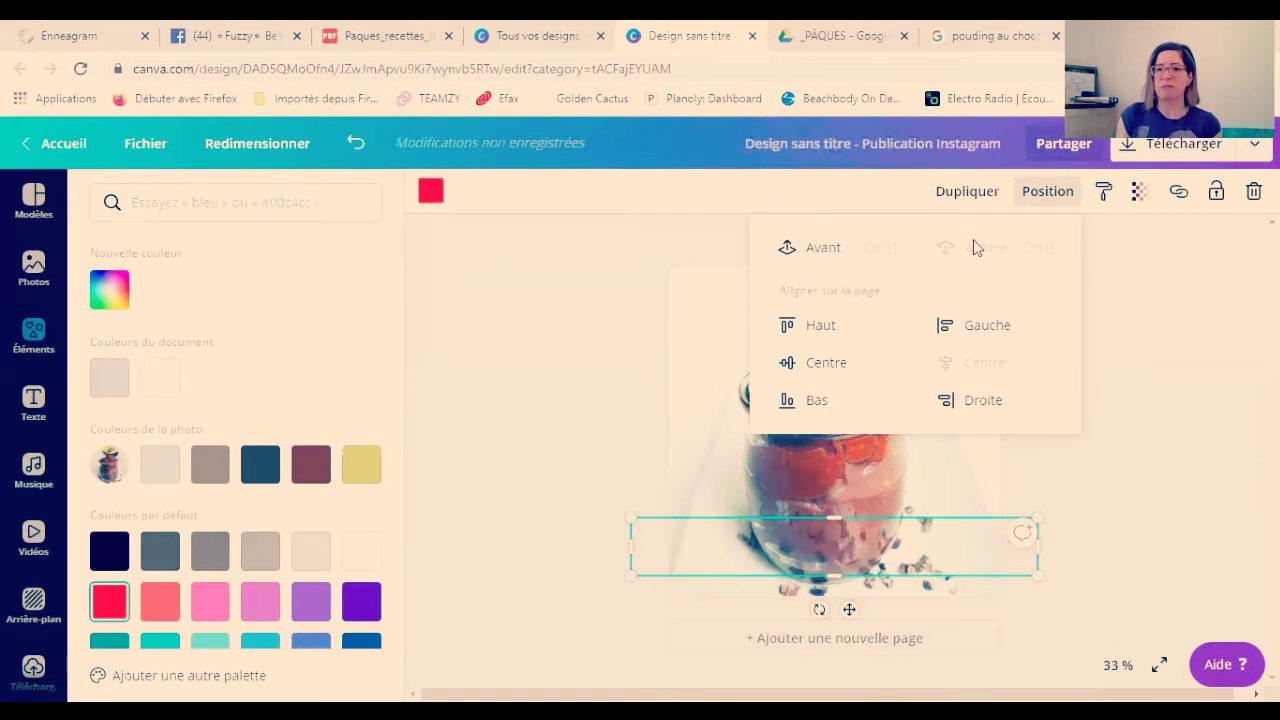
click(820, 248)
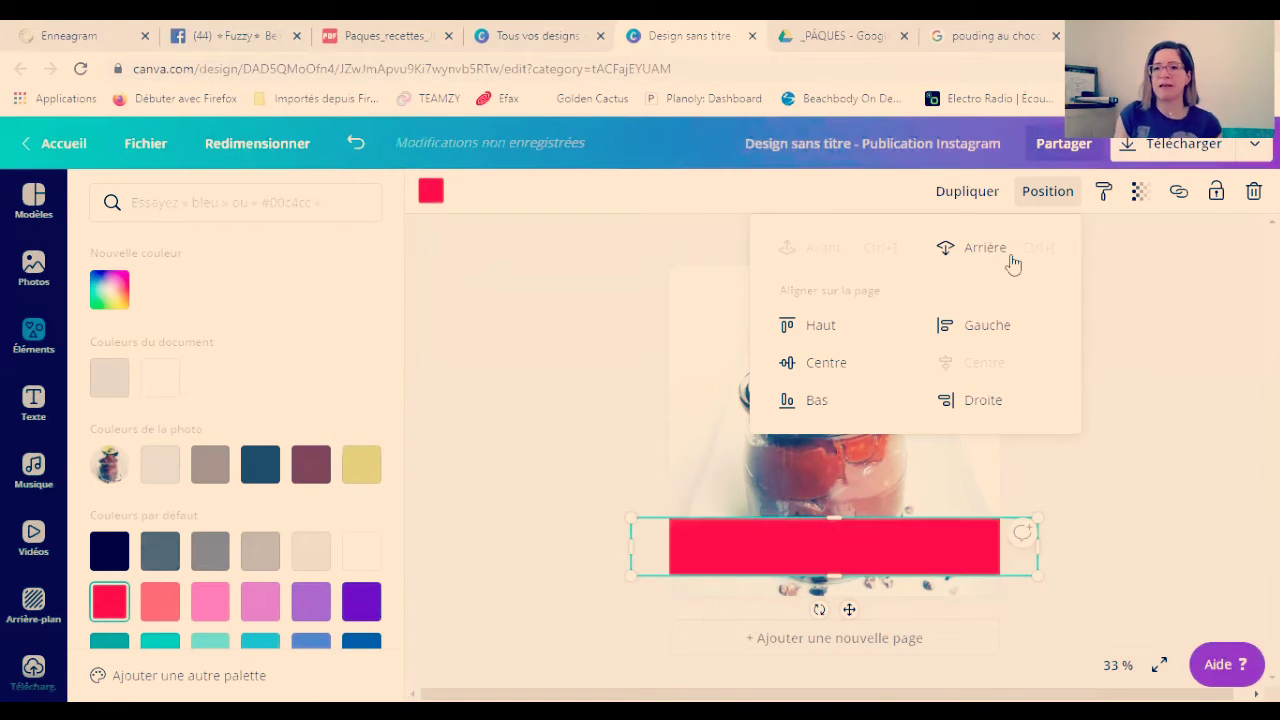
Set the red band's transparency to 52 so the photo shows through it.
click(1140, 200)
drag(1083, 247, 1031, 257)
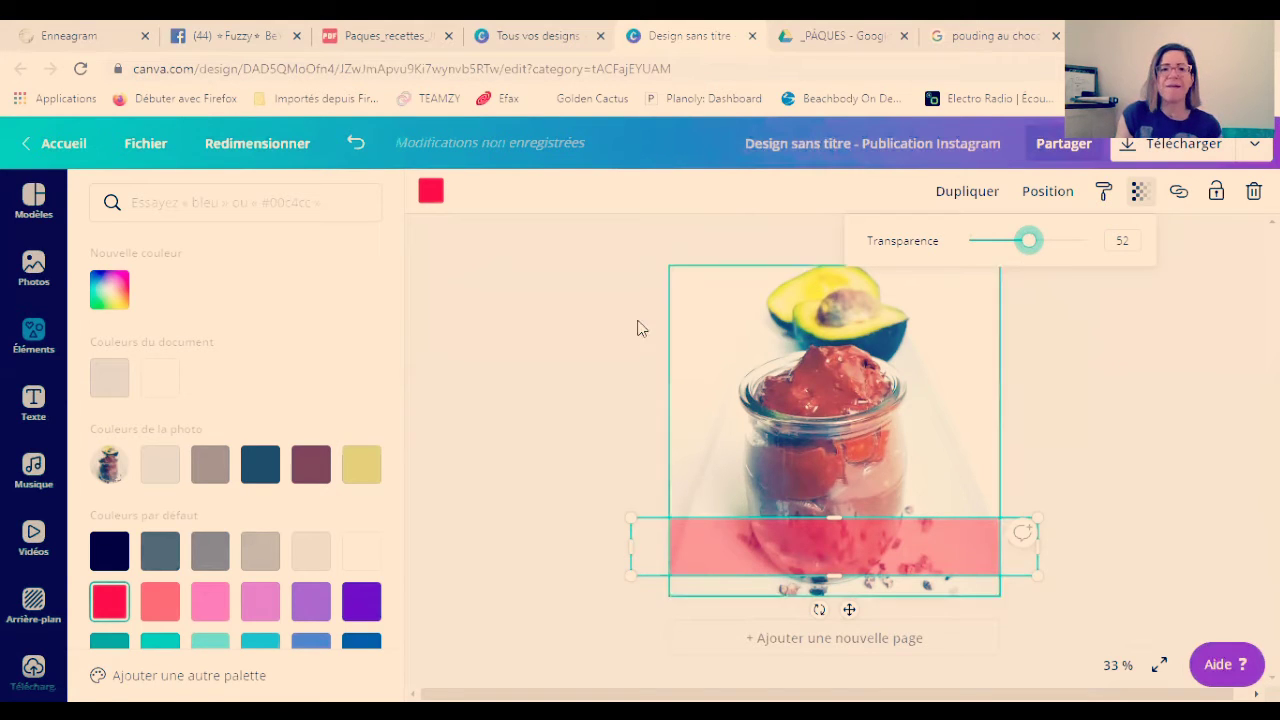
click(509, 334)
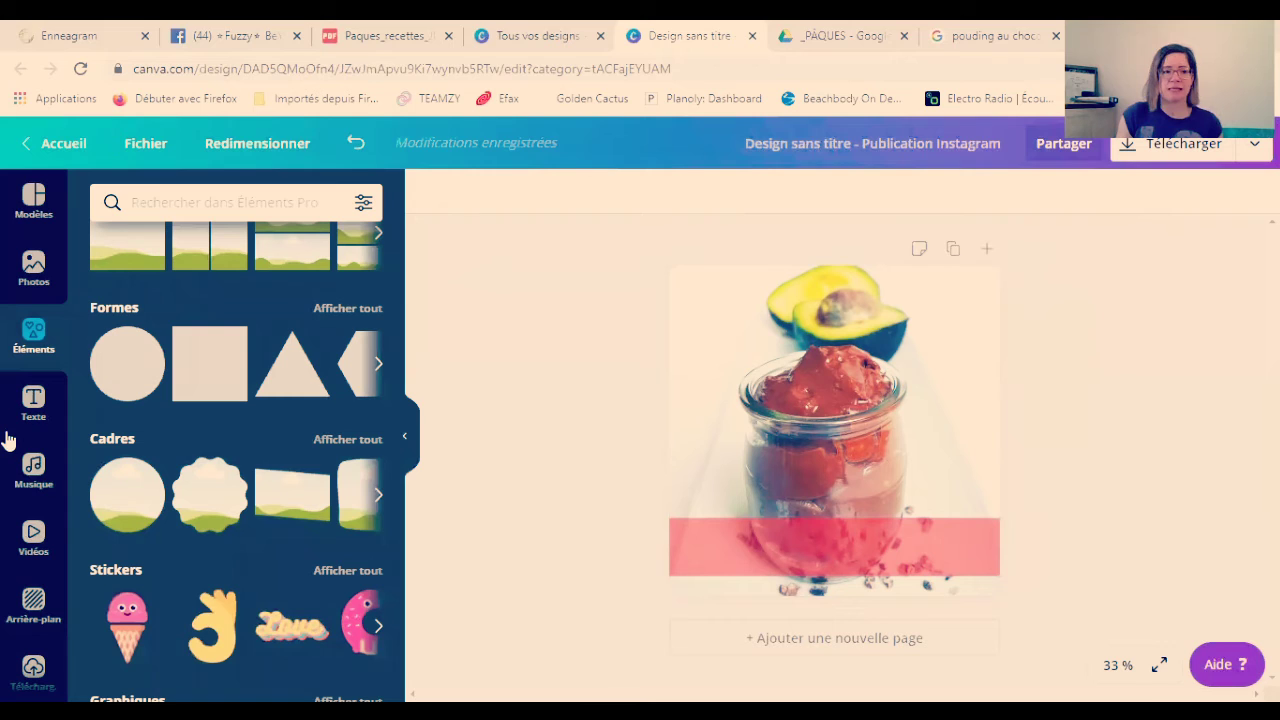
Add the font combination with a bold three-line slab-serif name and a small two-line address to the page.
click(33, 404)
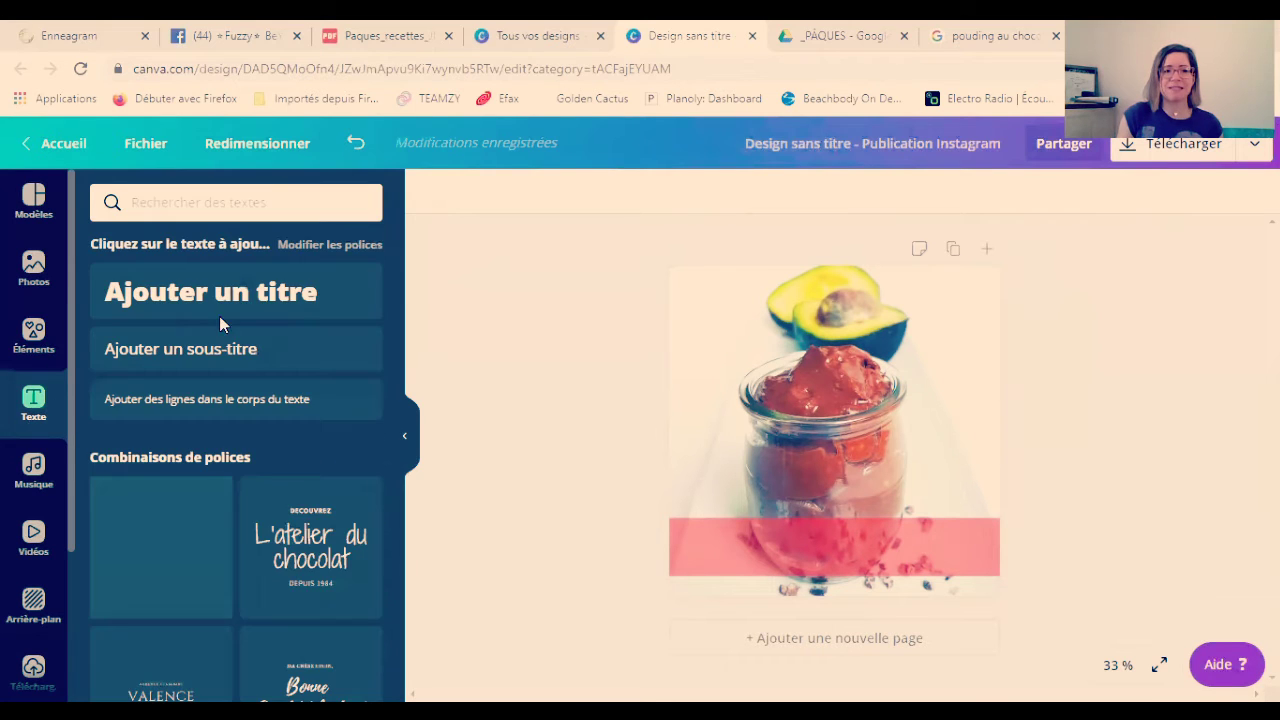
scroll(282, 553, down, 5)
scroll(282, 553, down, 5)
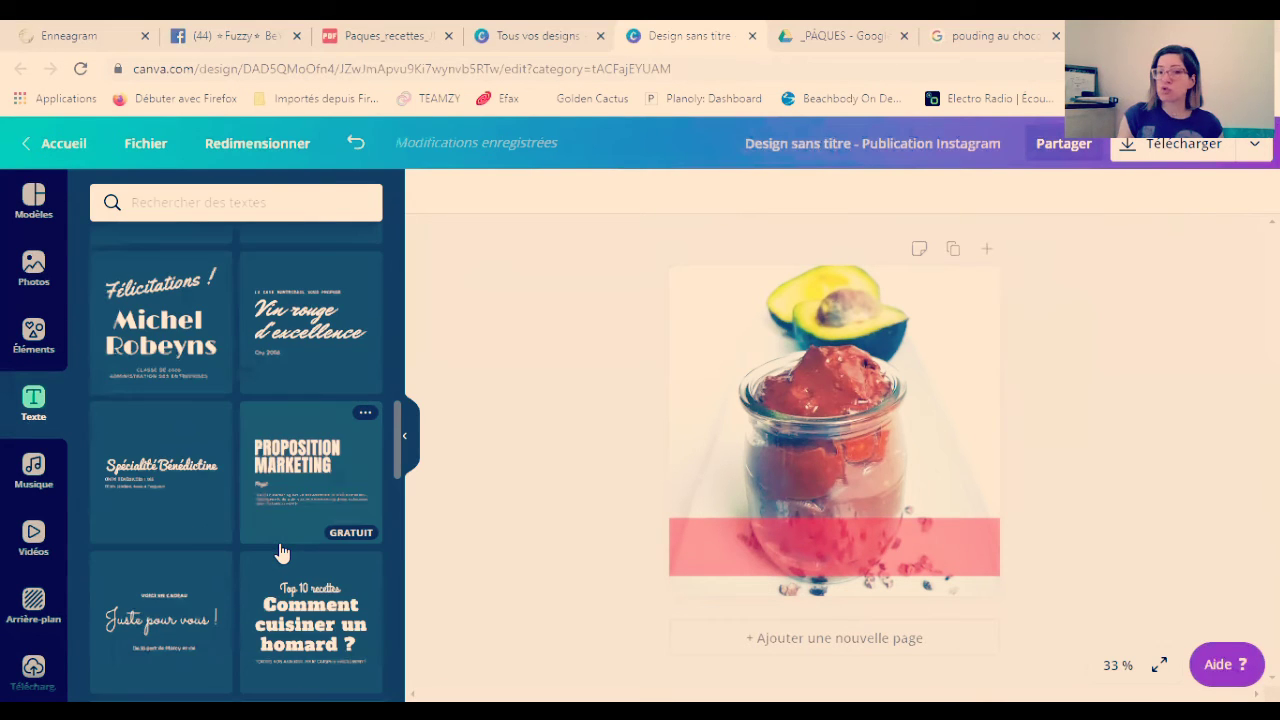
scroll(282, 553, up, 4)
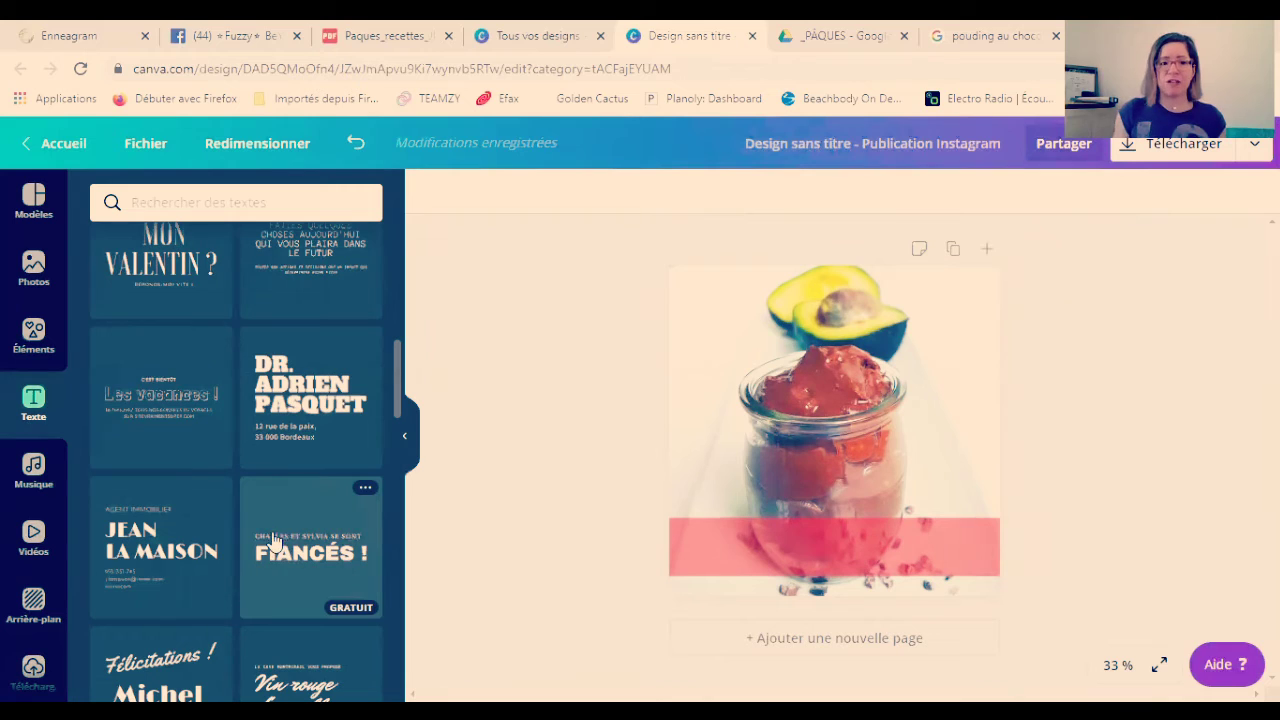
click(291, 401)
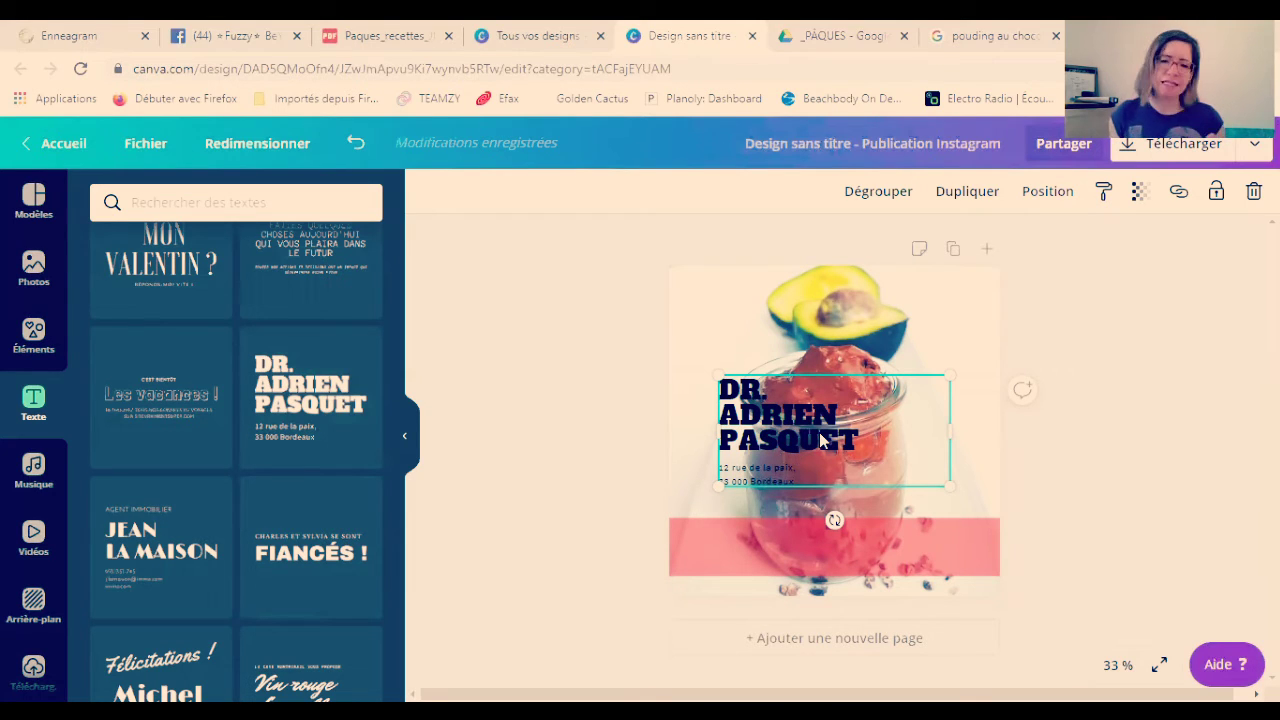
Ungroup the font combination and delete its small address text.
click(877, 191)
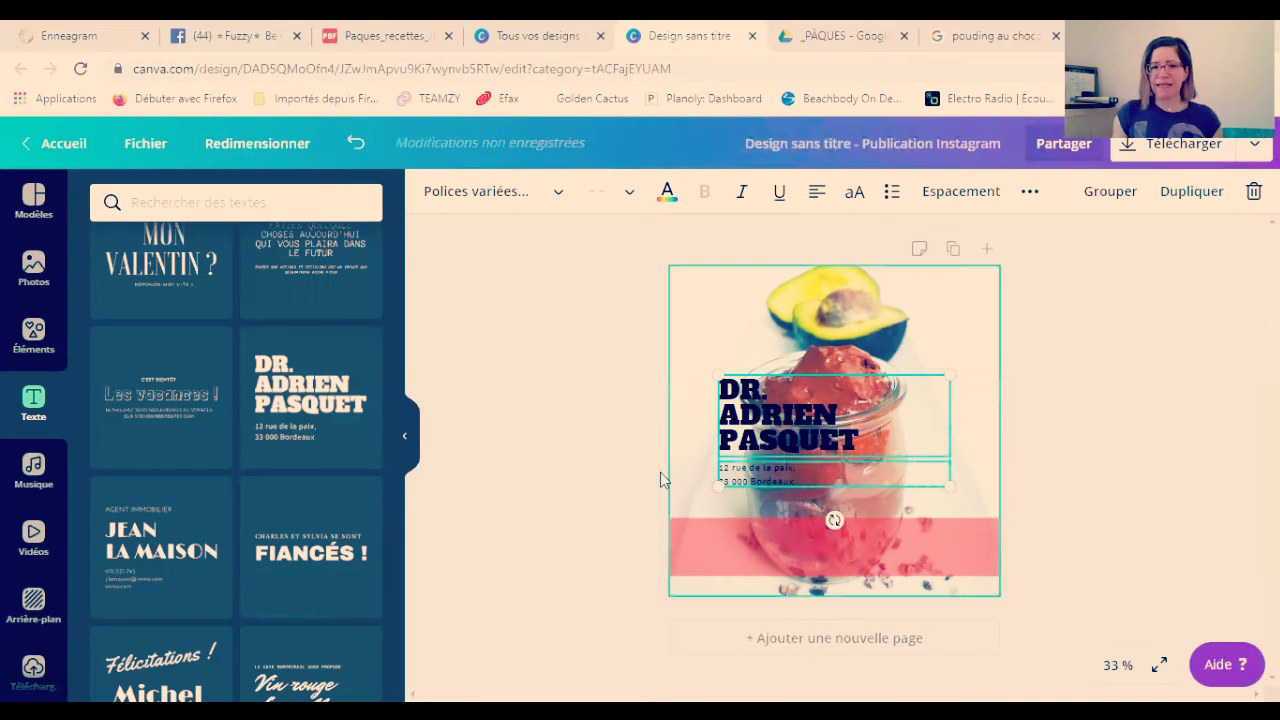
click(742, 476)
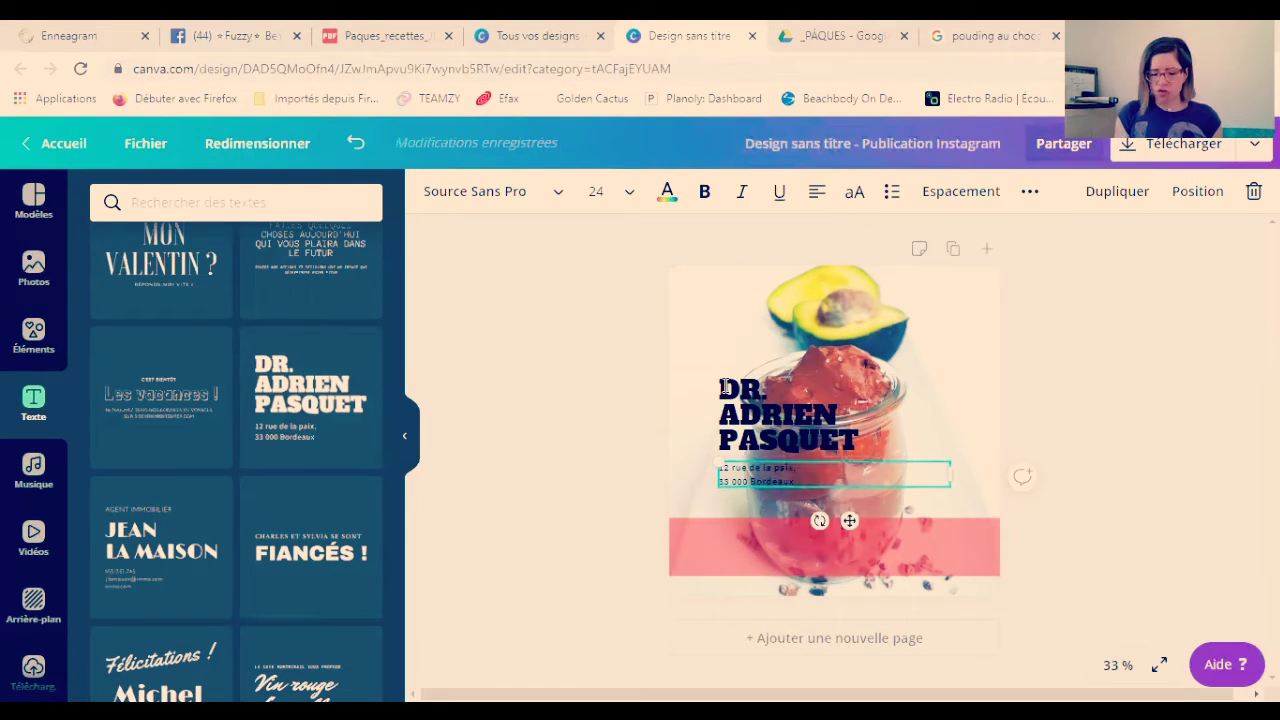
key(Delete)
Replace the entire bold heading text with RECETTE.
click(724, 387)
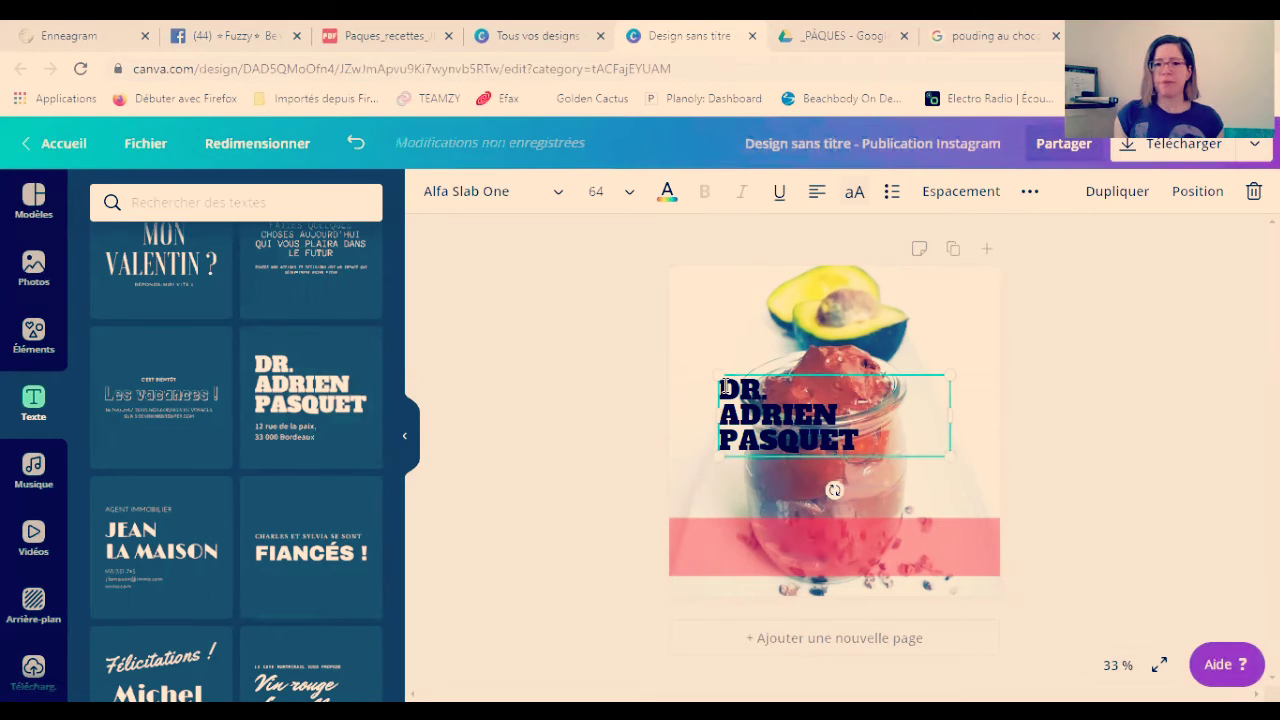
double_click(743, 432)
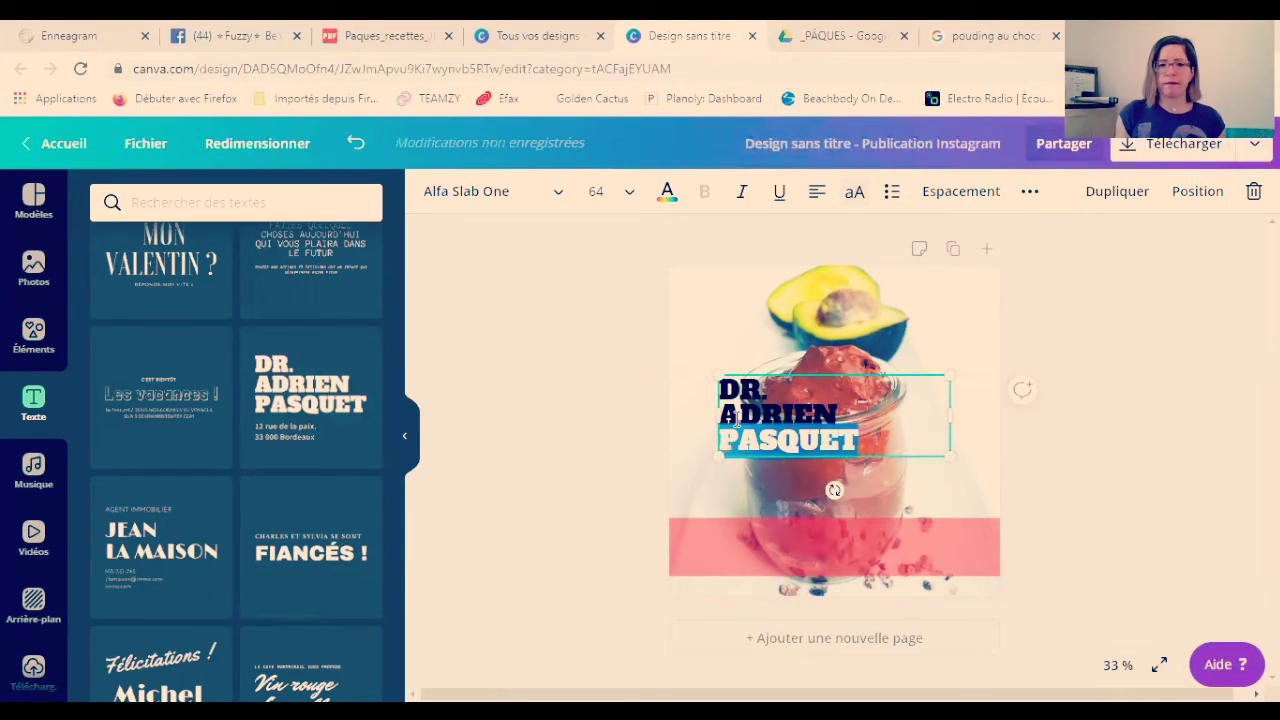
key(ctrl+a)
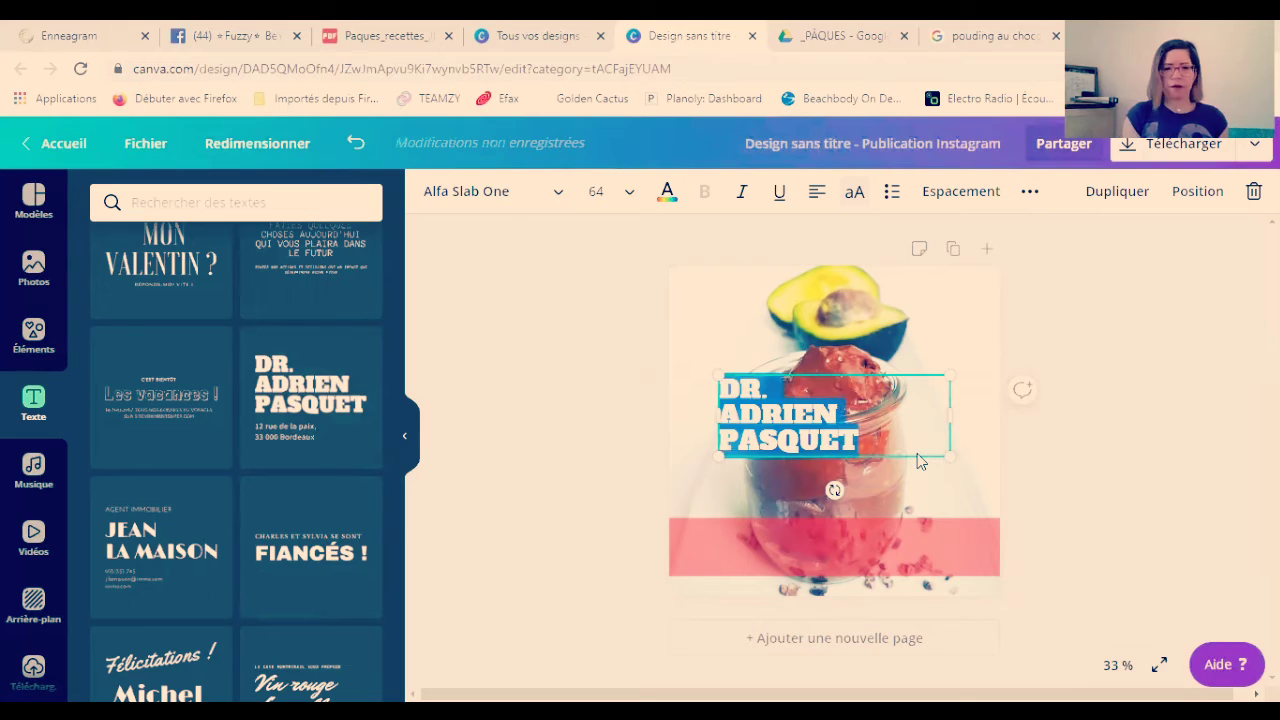
text(RECETTE)
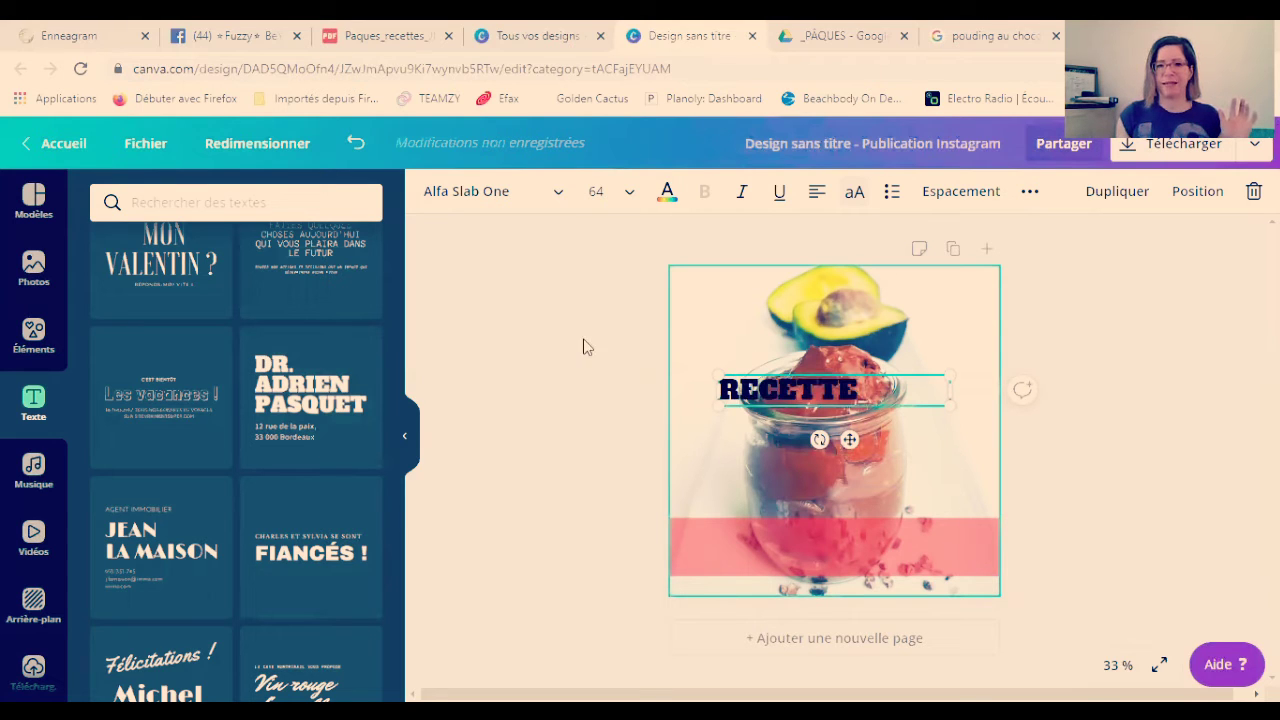
Move RECETTE onto the red band, widen its text box to the full page width and centre the text.
drag(782, 388, 826, 542)
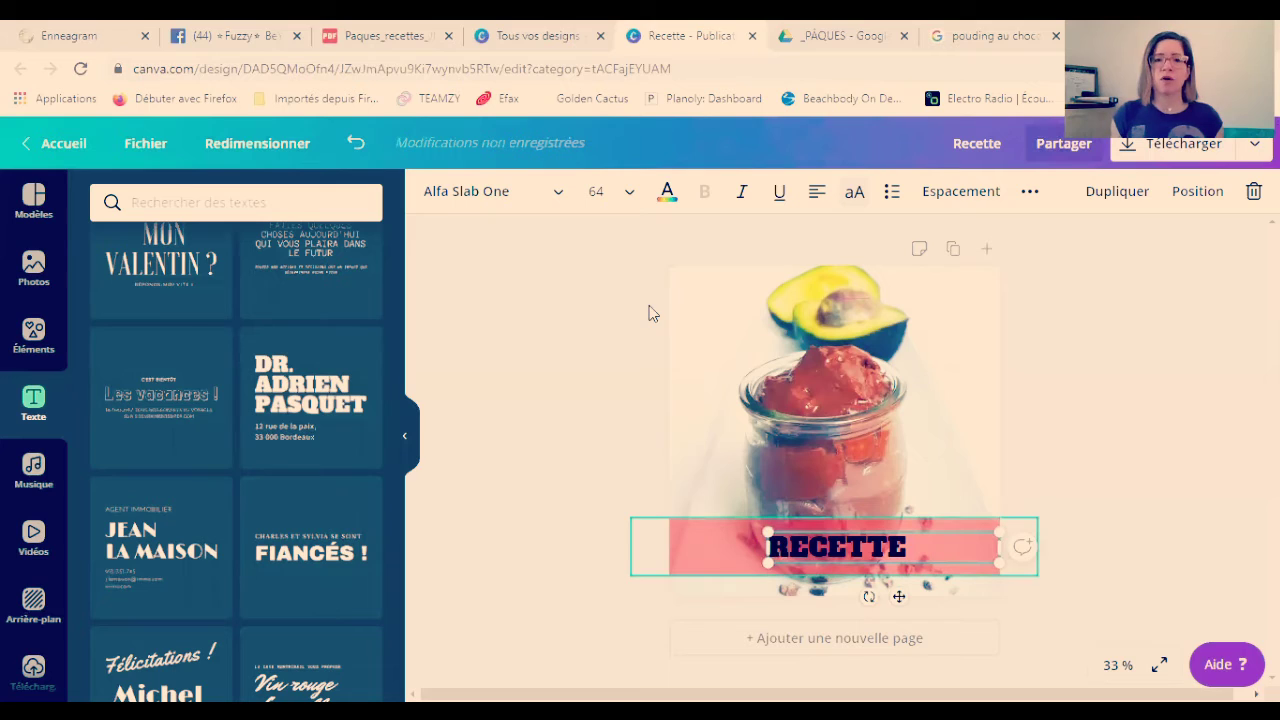
drag(766, 548, 667, 553)
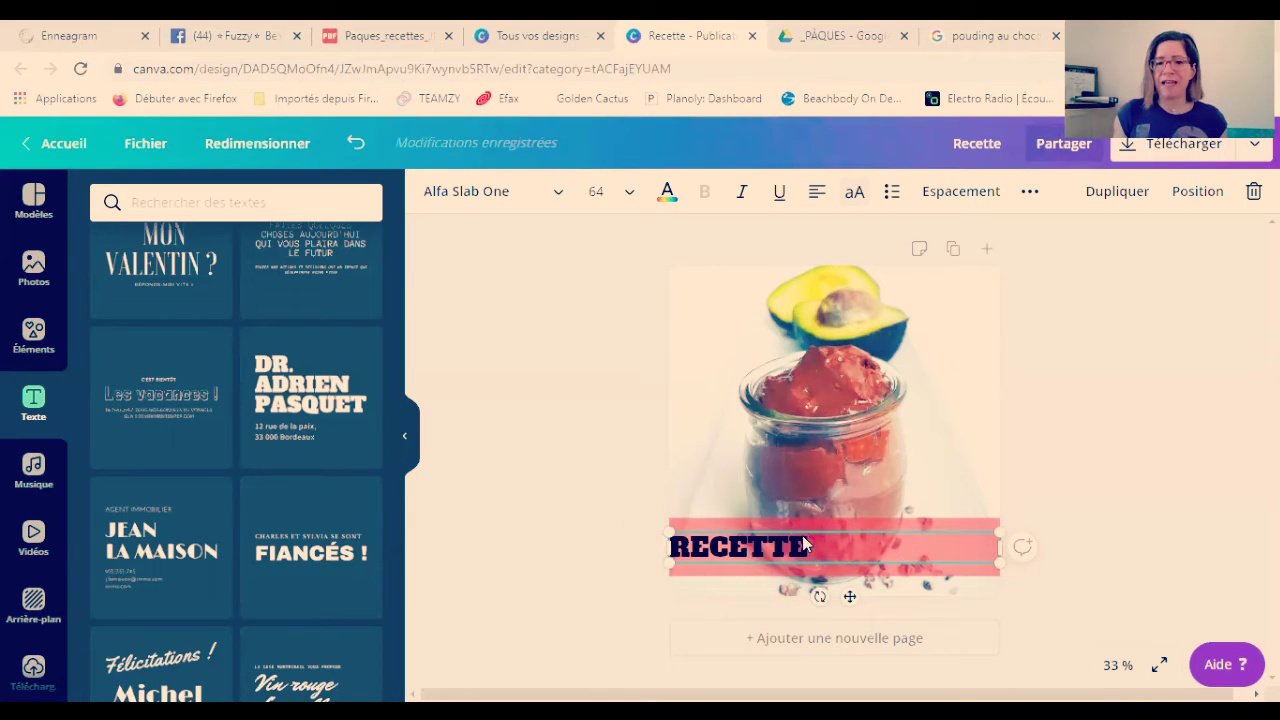
click(818, 197)
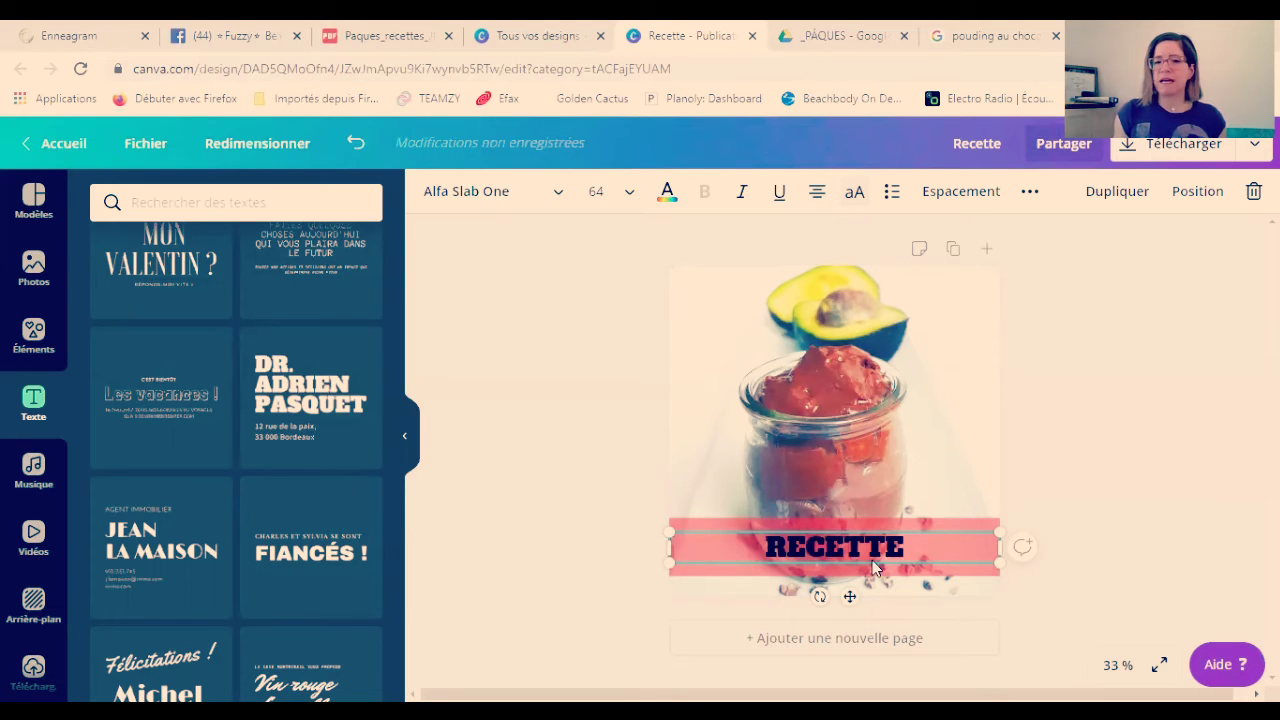
Change the RECETTE text colour to white.
click(666, 196)
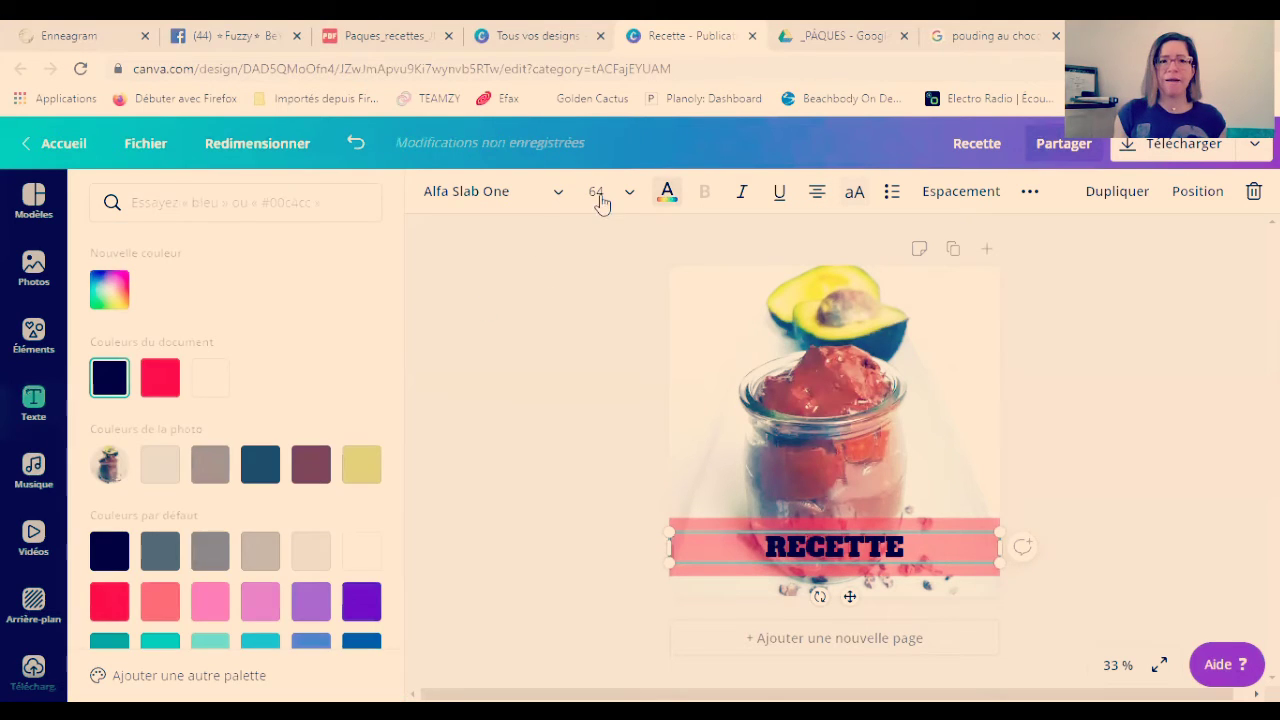
scroll(320, 485, down, 1)
click(359, 461)
click(508, 463)
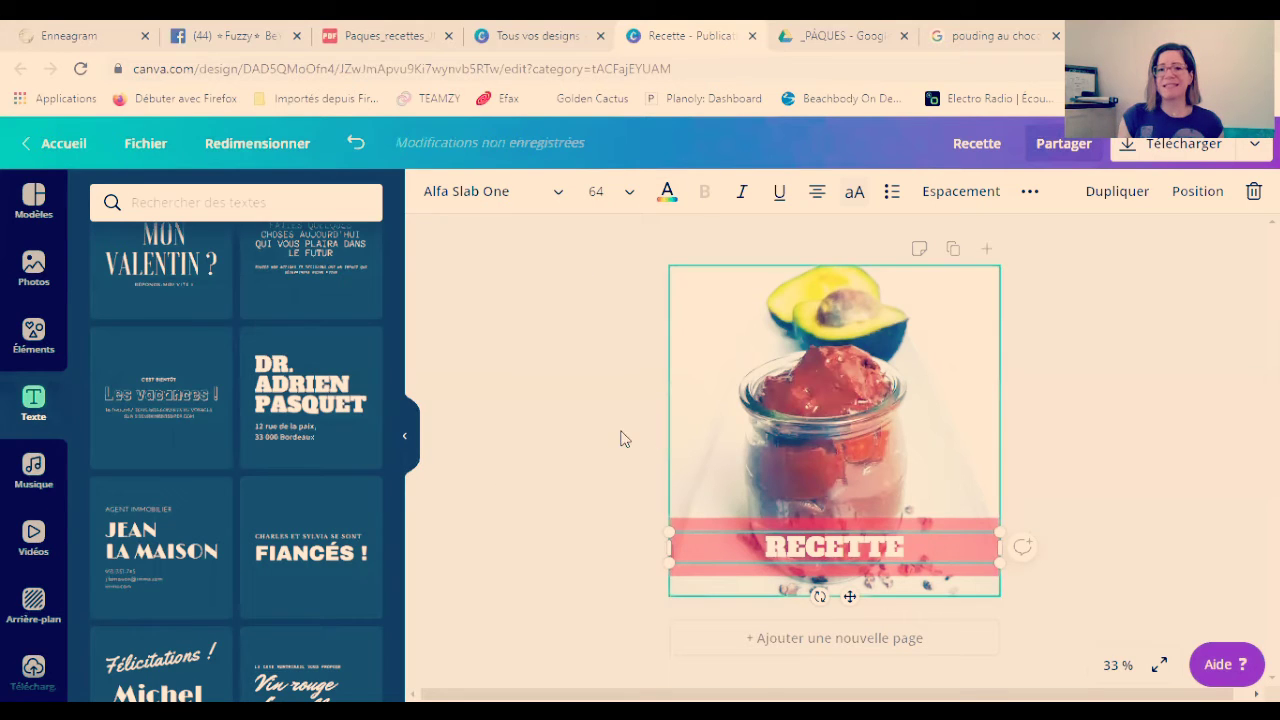
click(620, 438)
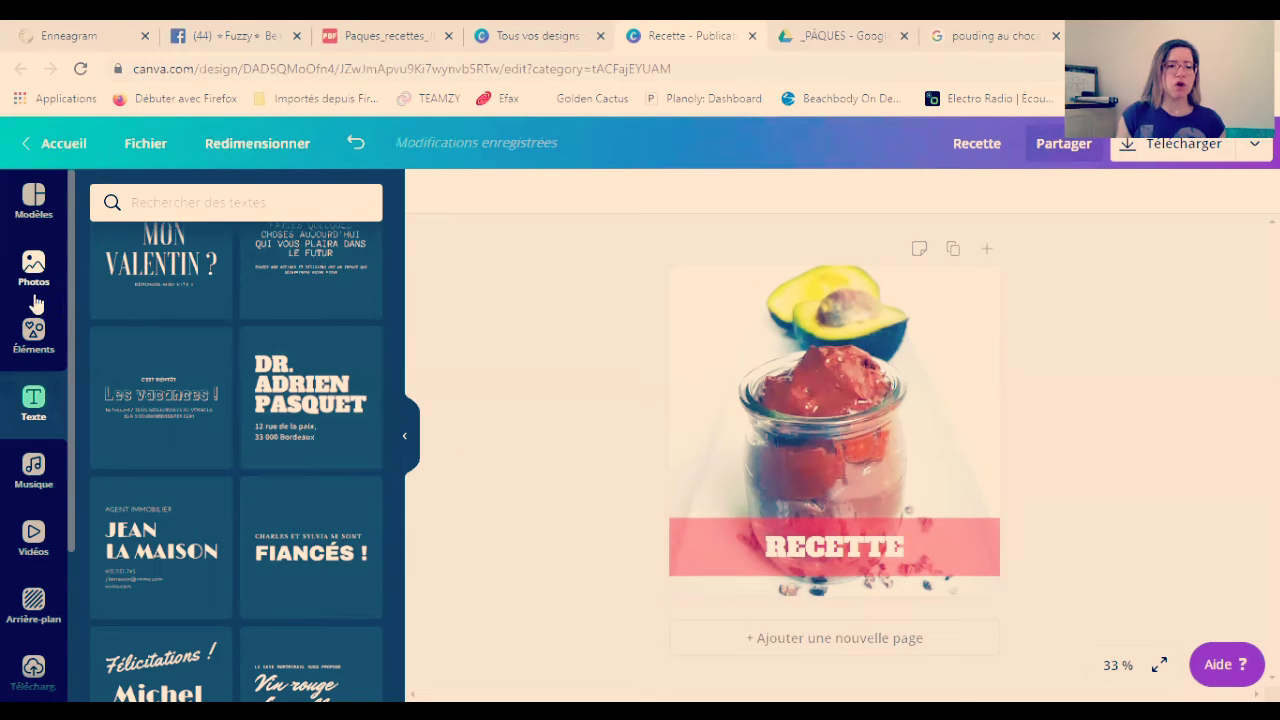
Search the elements for étoile and add the white star with a dark outline to the page.
click(22, 340)
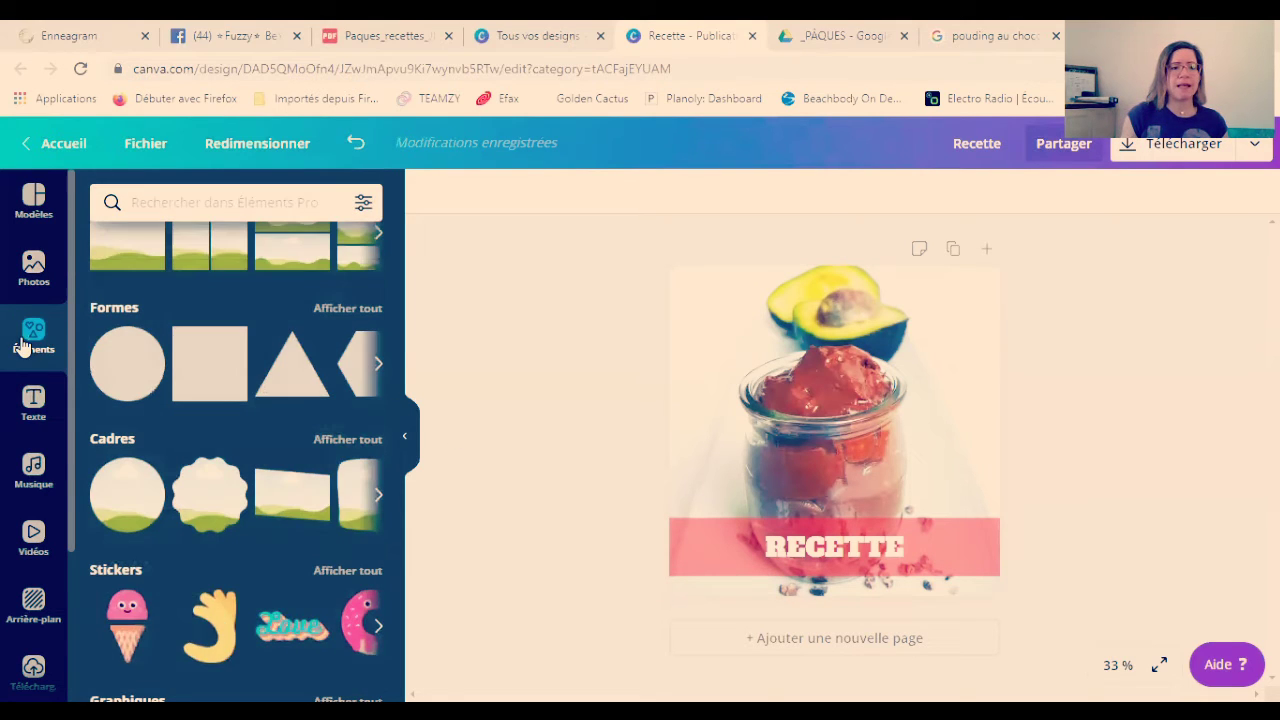
click(181, 202)
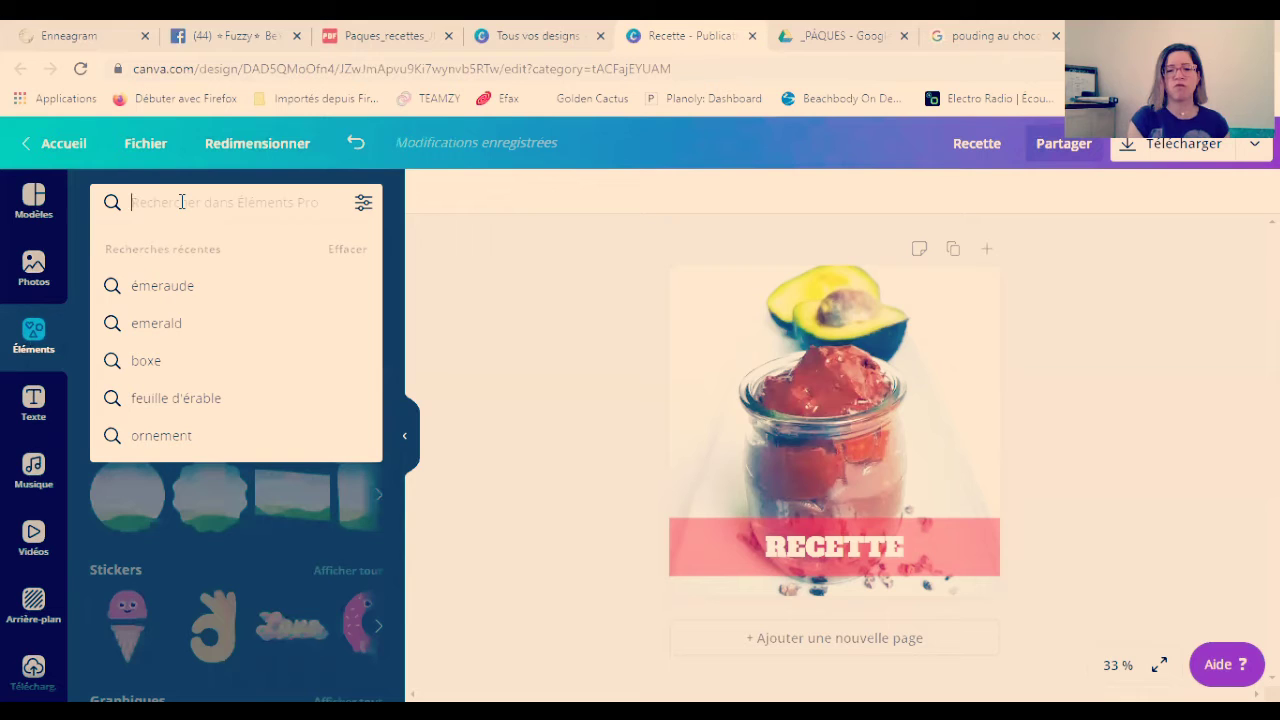
text(étoile)
key(Return)
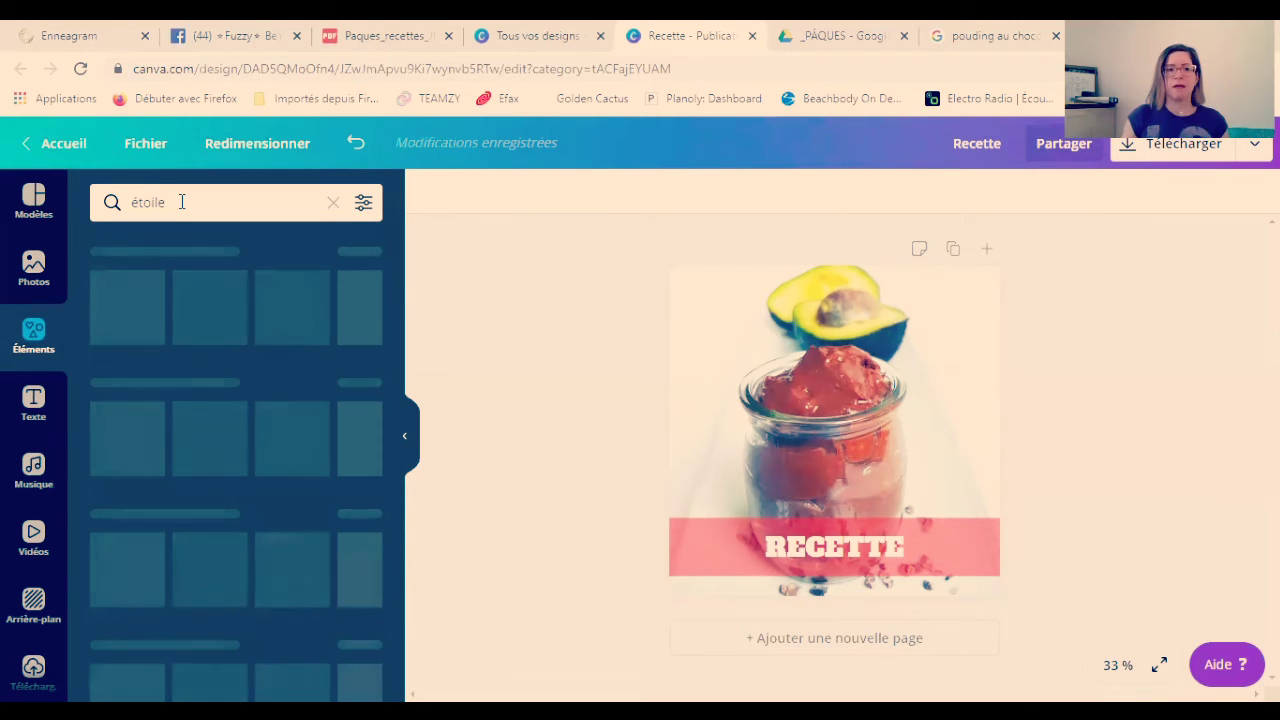
scroll(266, 560, down, 4)
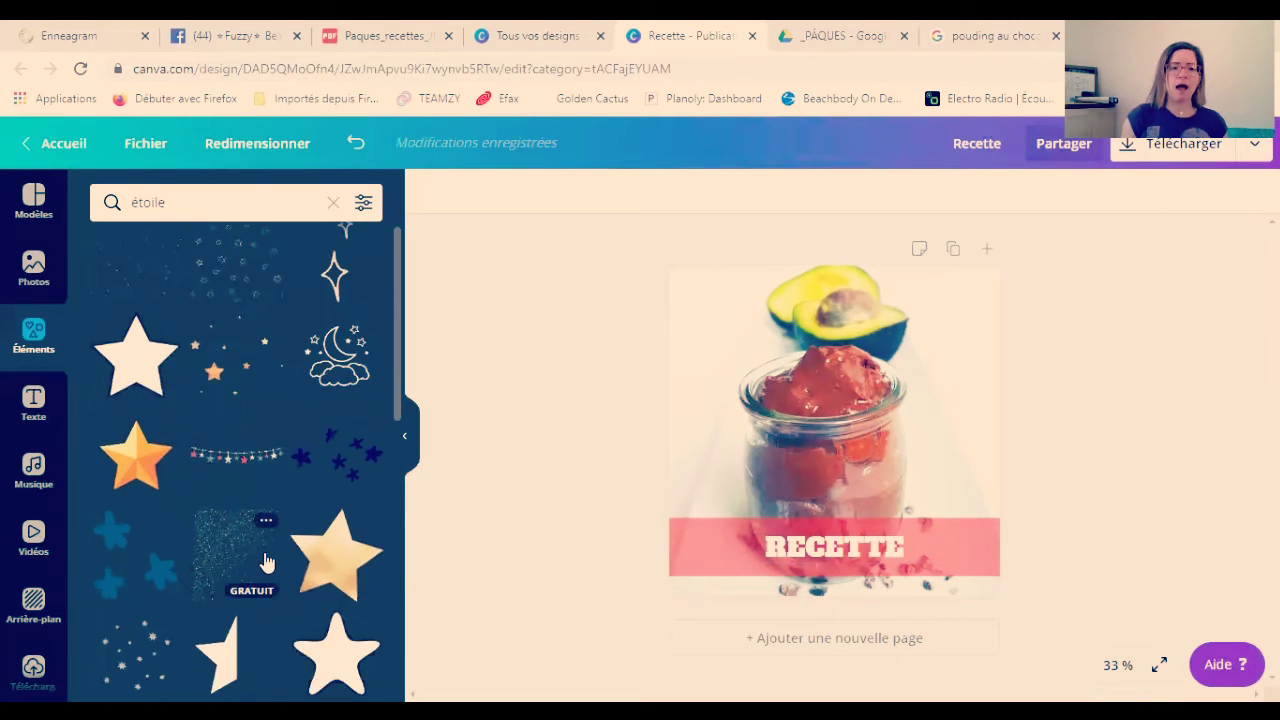
scroll(240, 530, up, 4)
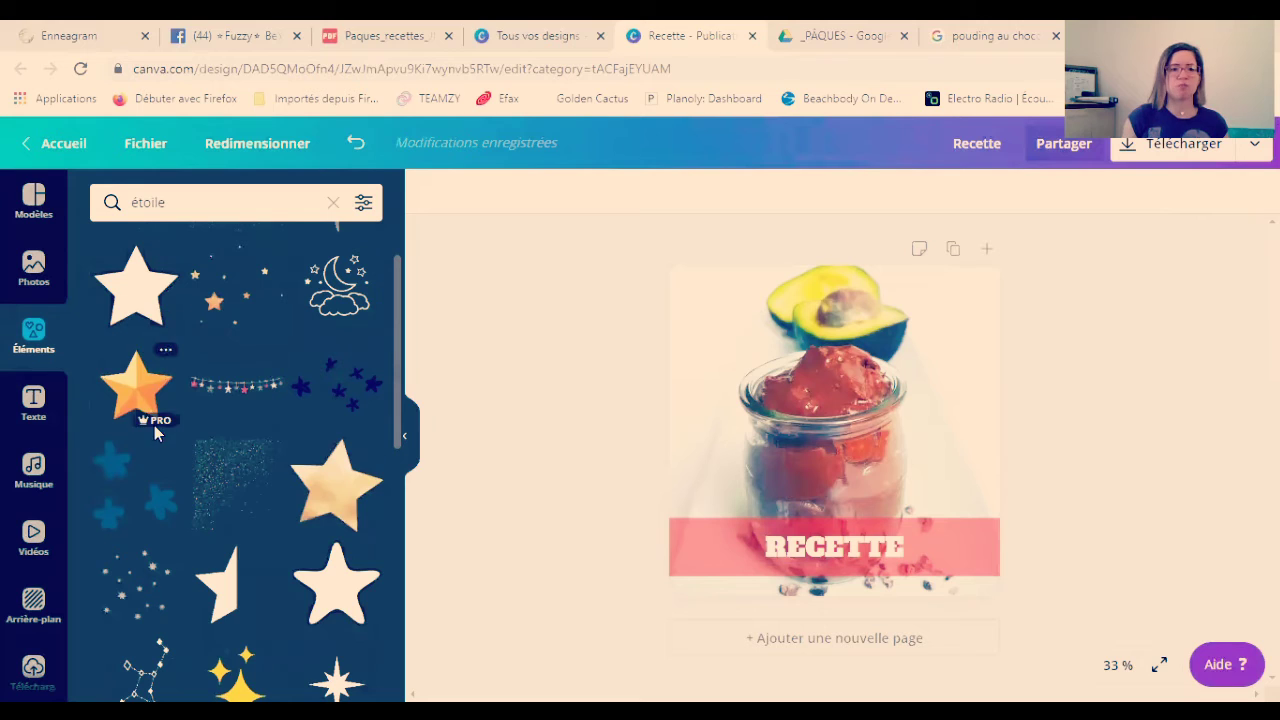
click(130, 296)
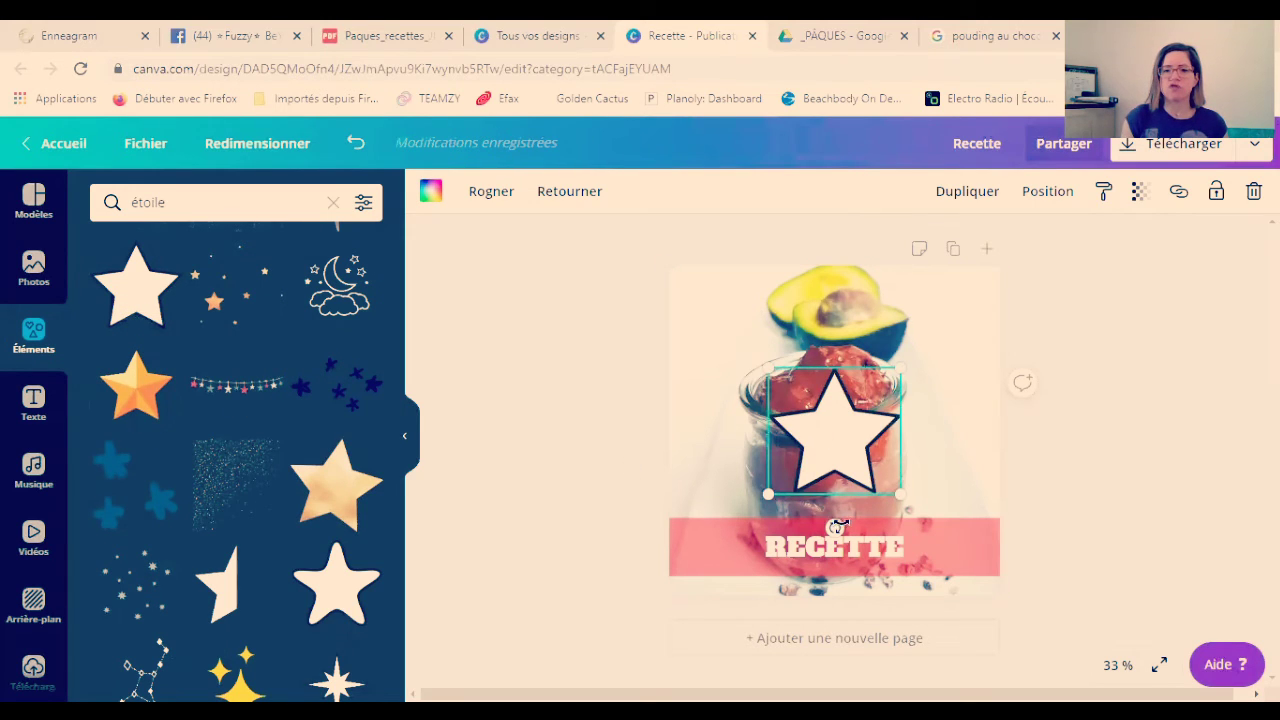
Tilt the star, shrink it and place it on the band just before the word RECETTE.
drag(835, 527, 910, 550)
drag(818, 443, 713, 530)
drag(799, 568, 725, 532)
click(1020, 497)
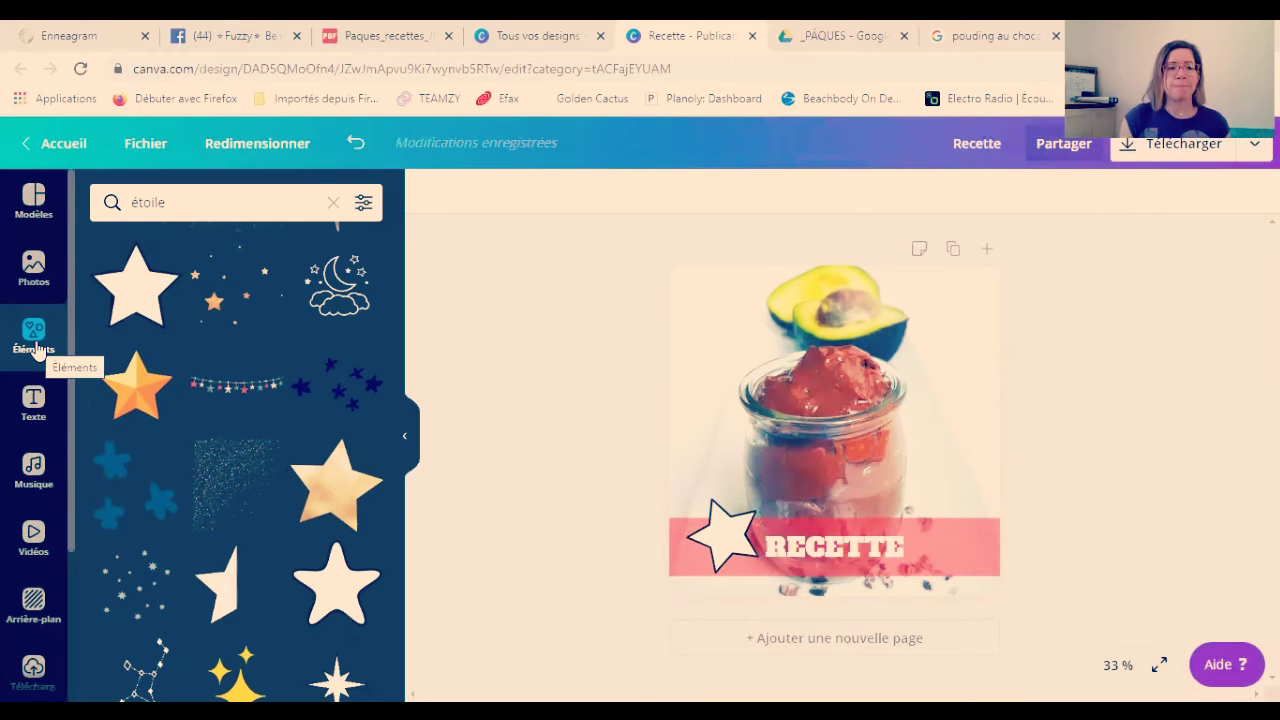
Clear the étoile search and look through the music, video, background and uploaded image libraries.
click(332, 203)
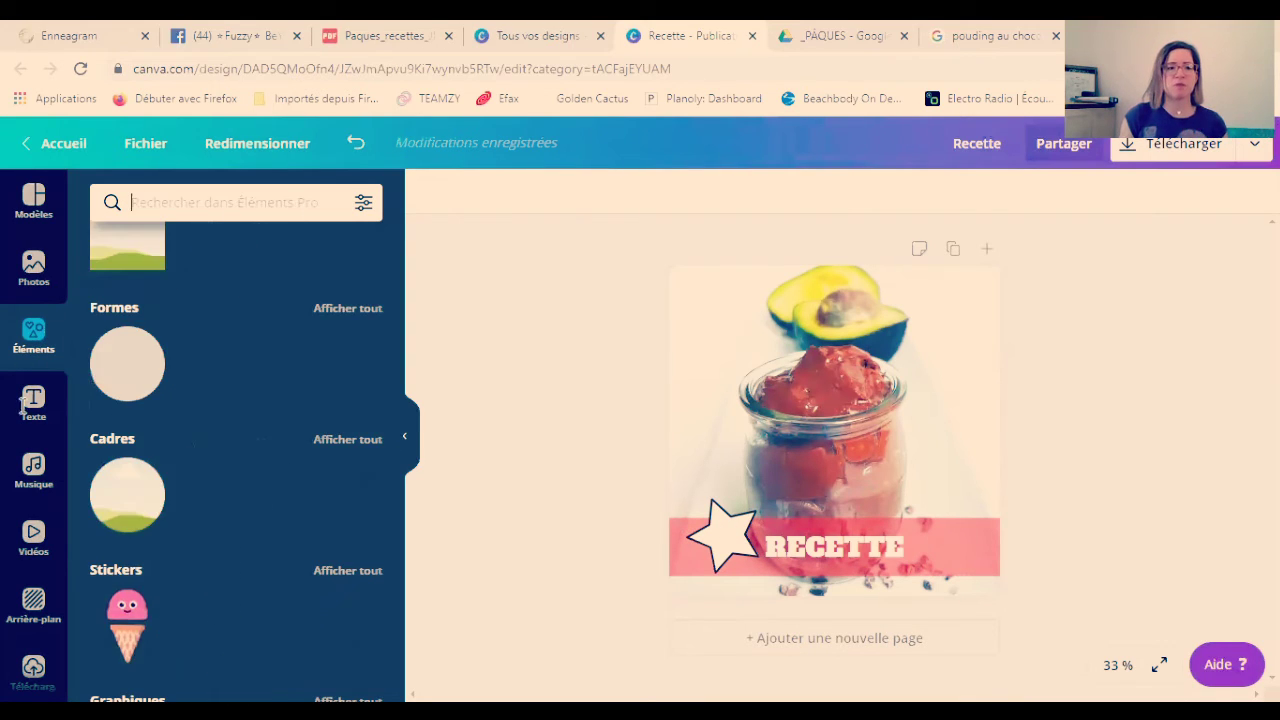
click(32, 472)
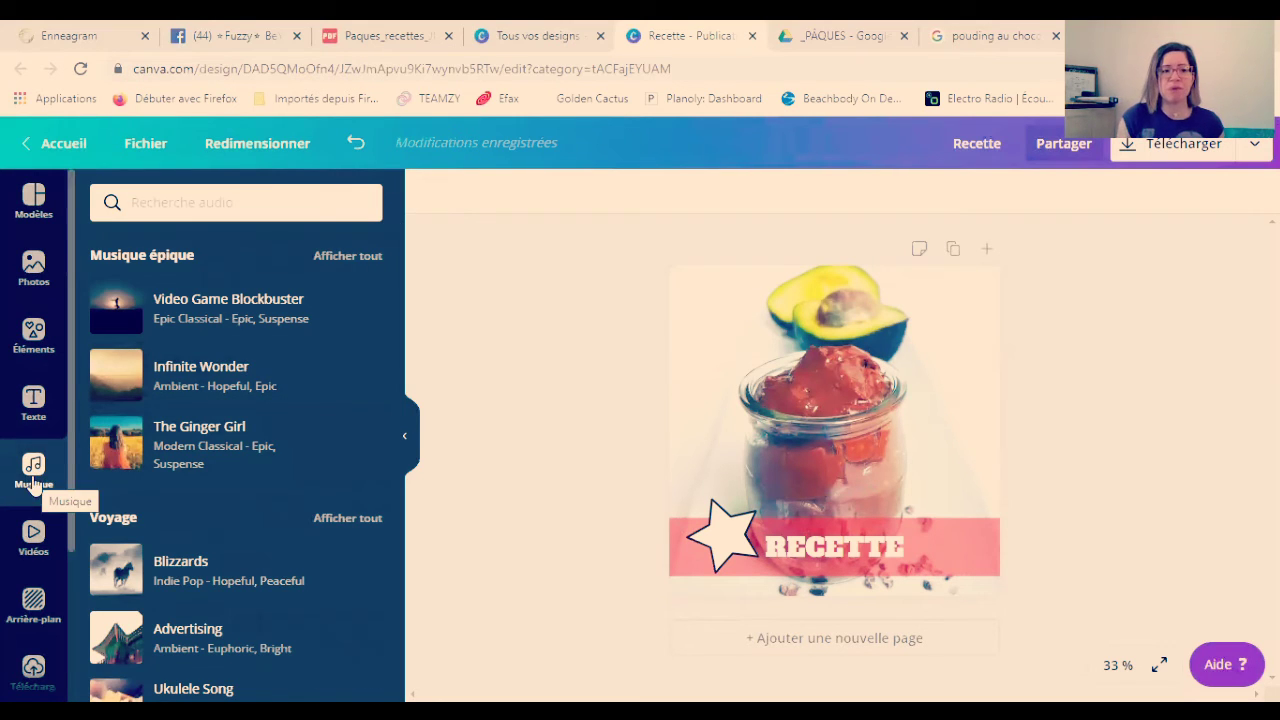
click(42, 537)
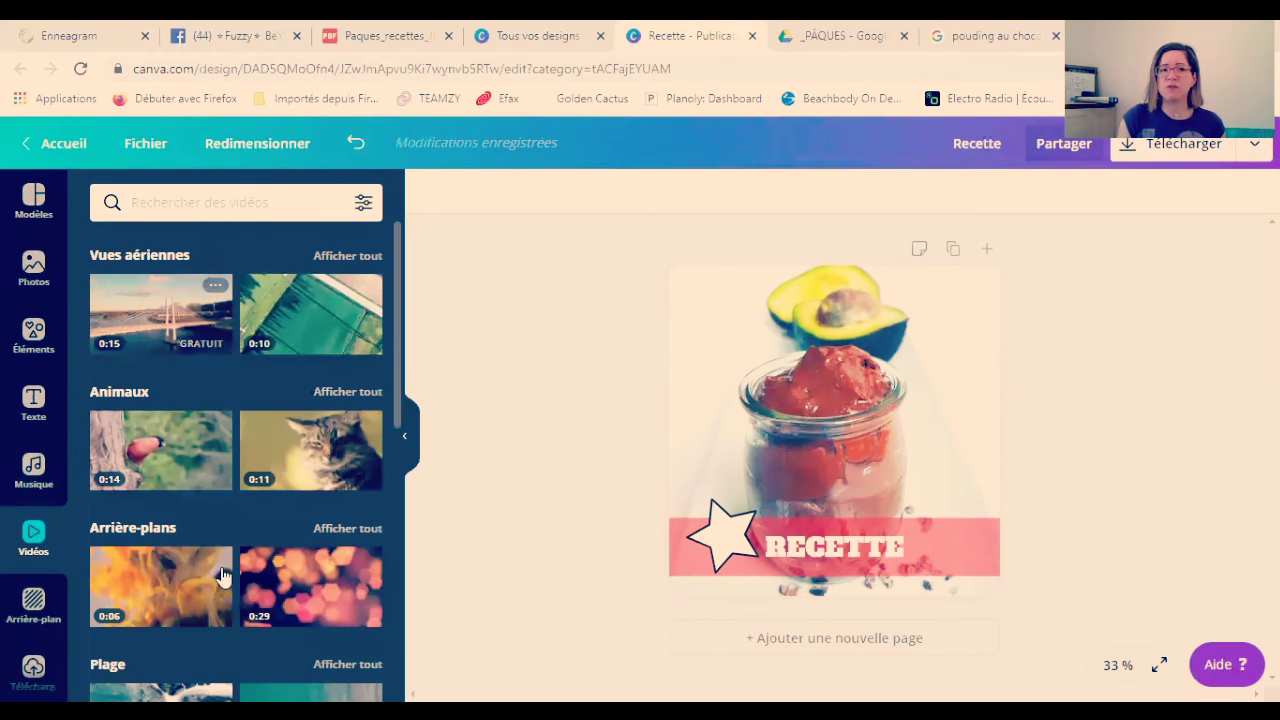
scroll(30, 557, down, 3)
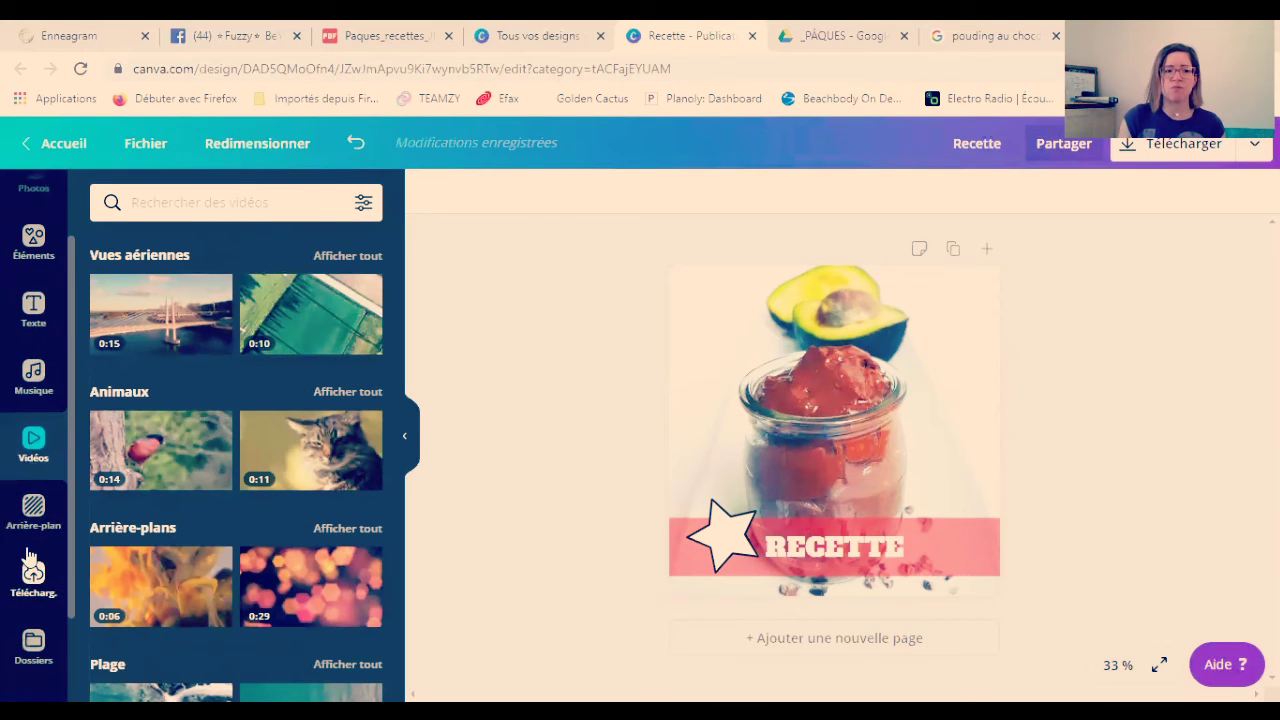
click(34, 420)
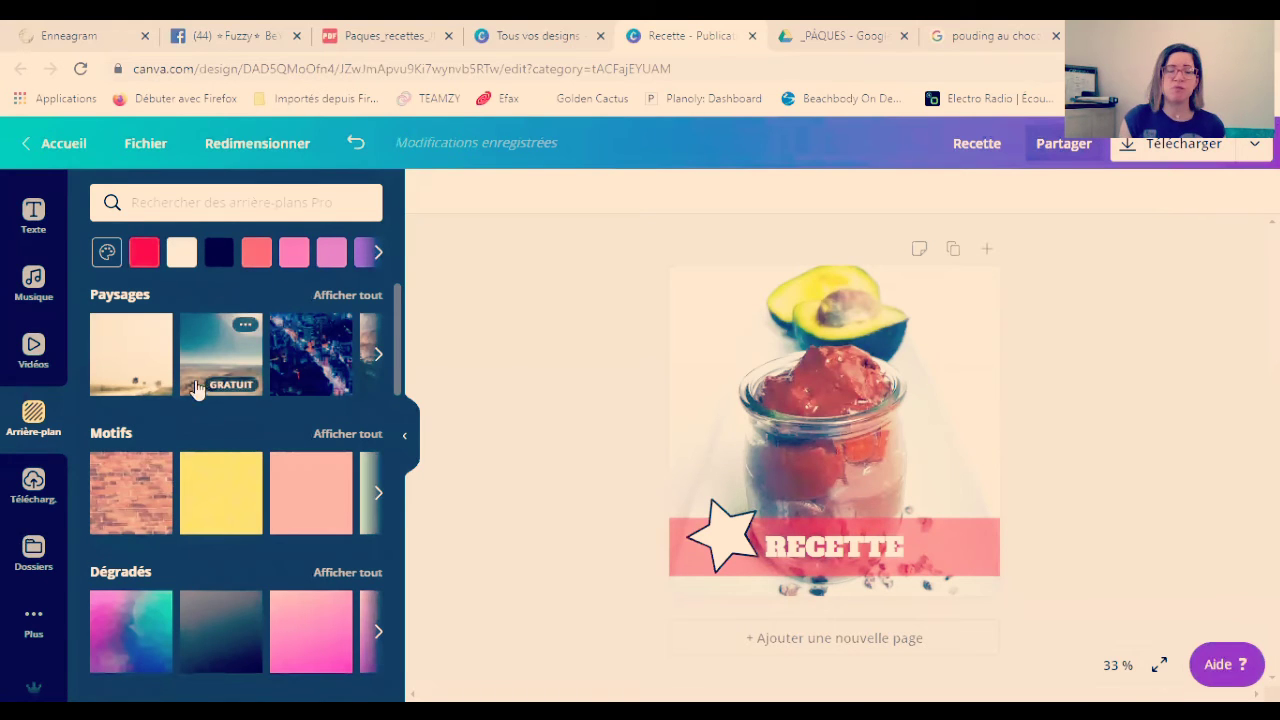
click(31, 492)
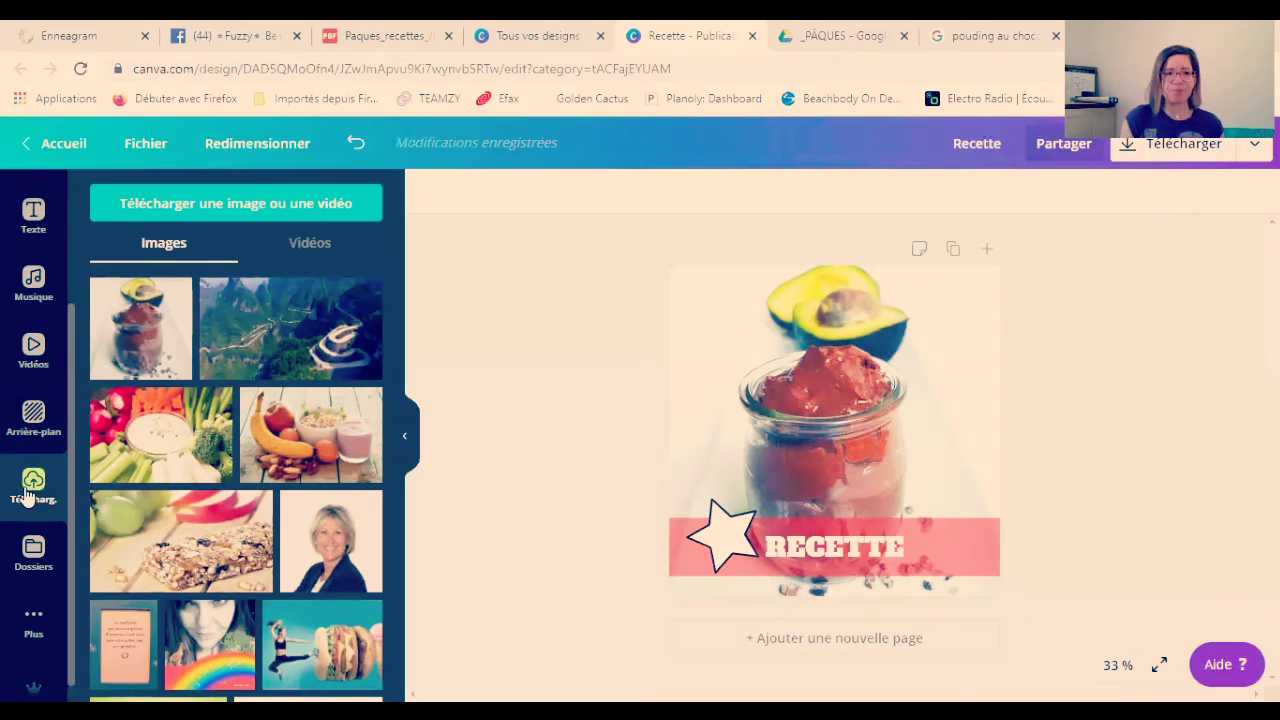
Review the download file types, select JPG for the design, and close the download settings.
scroll(31, 505, down, 1)
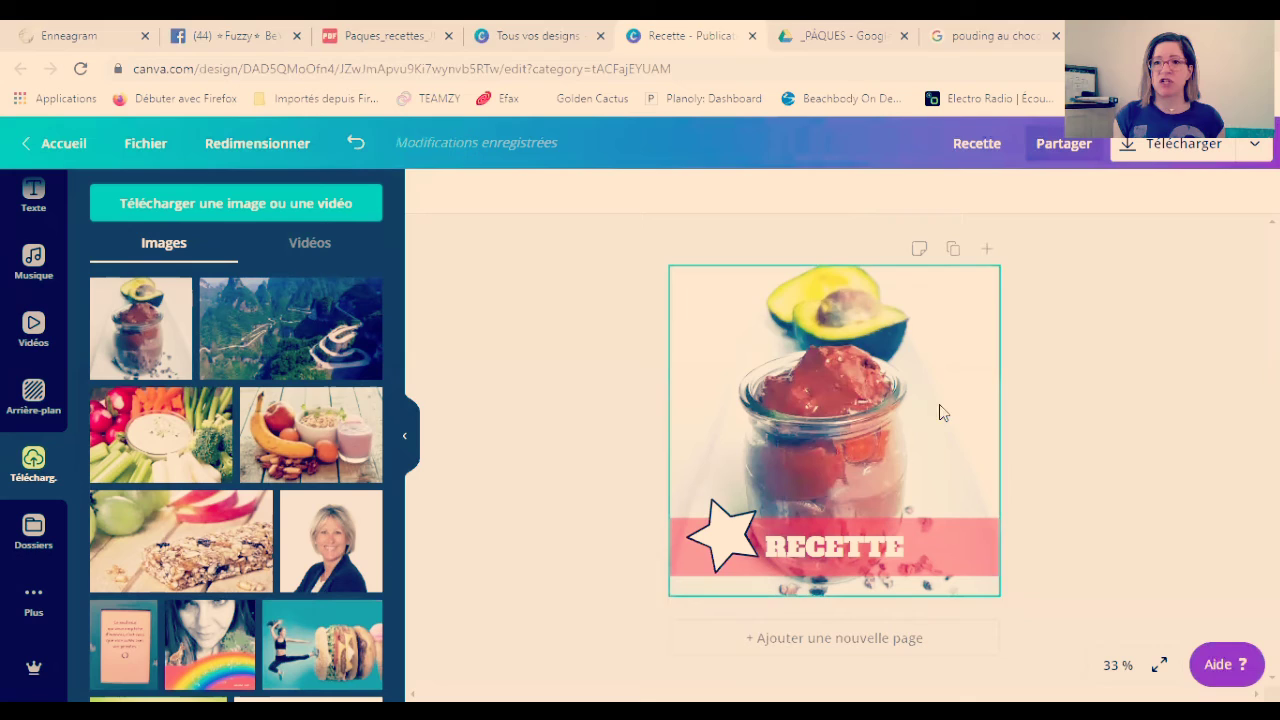
click(1155, 150)
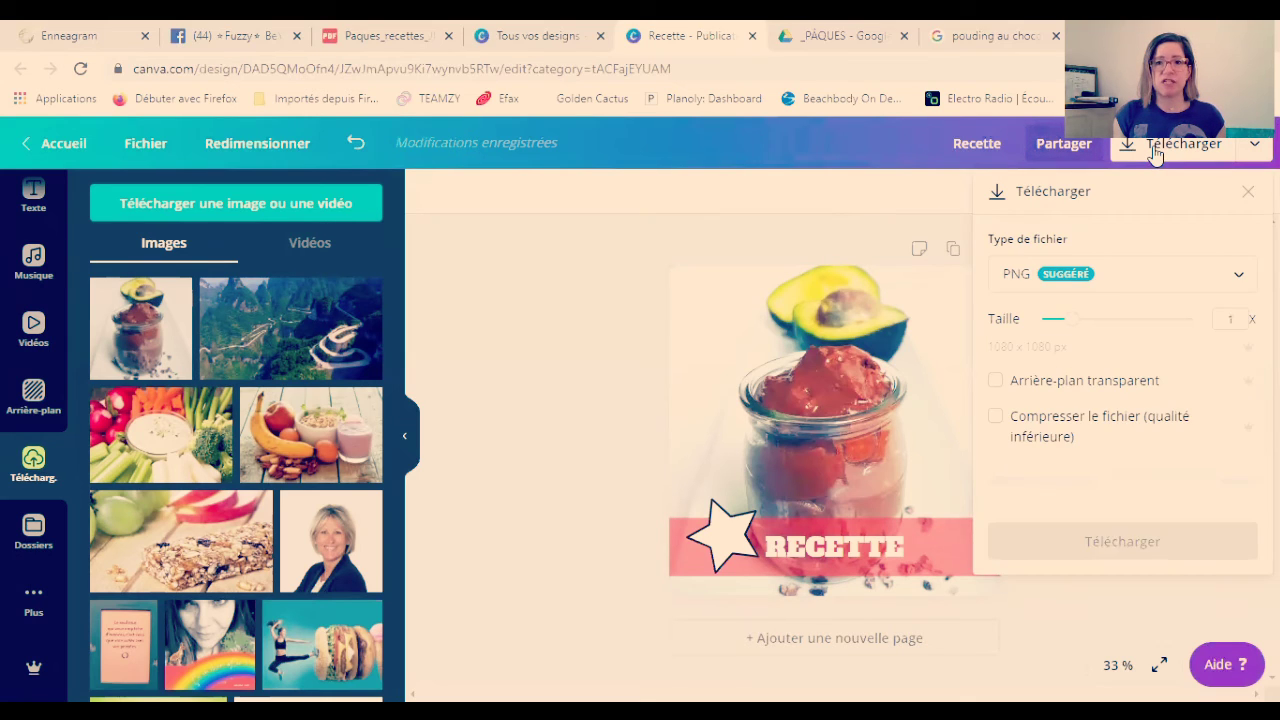
click(1197, 287)
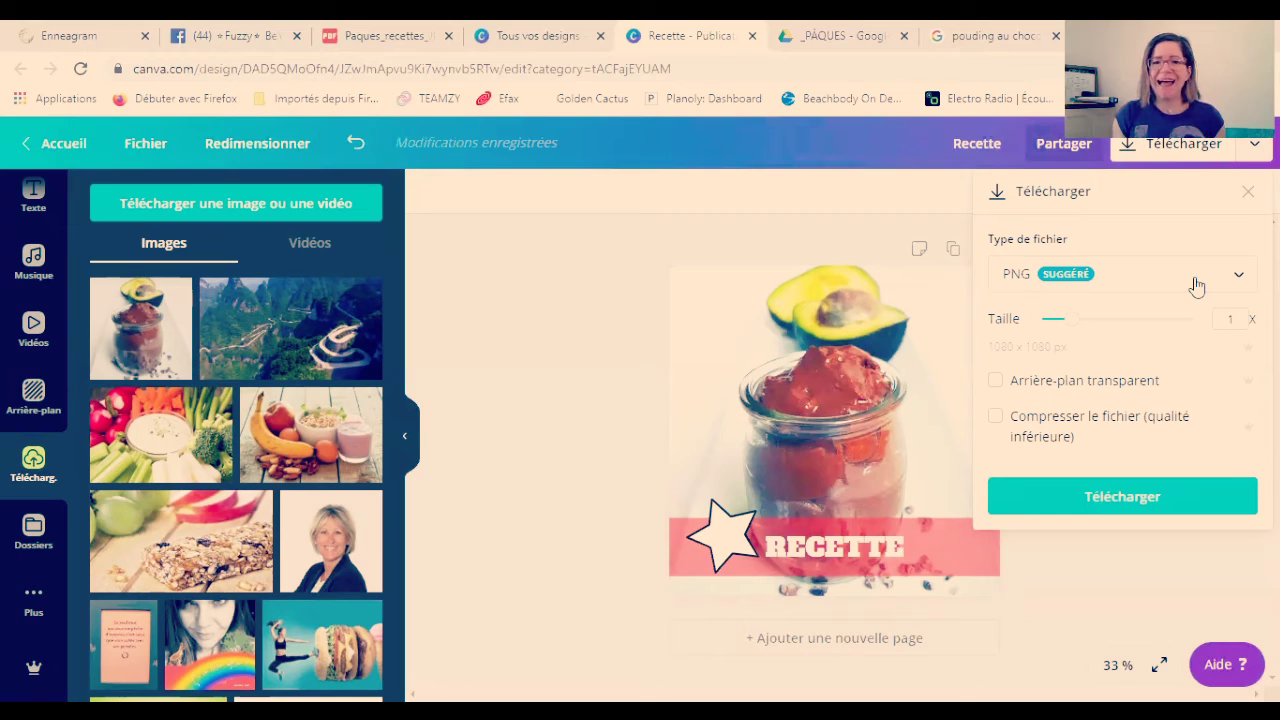
click(1068, 281)
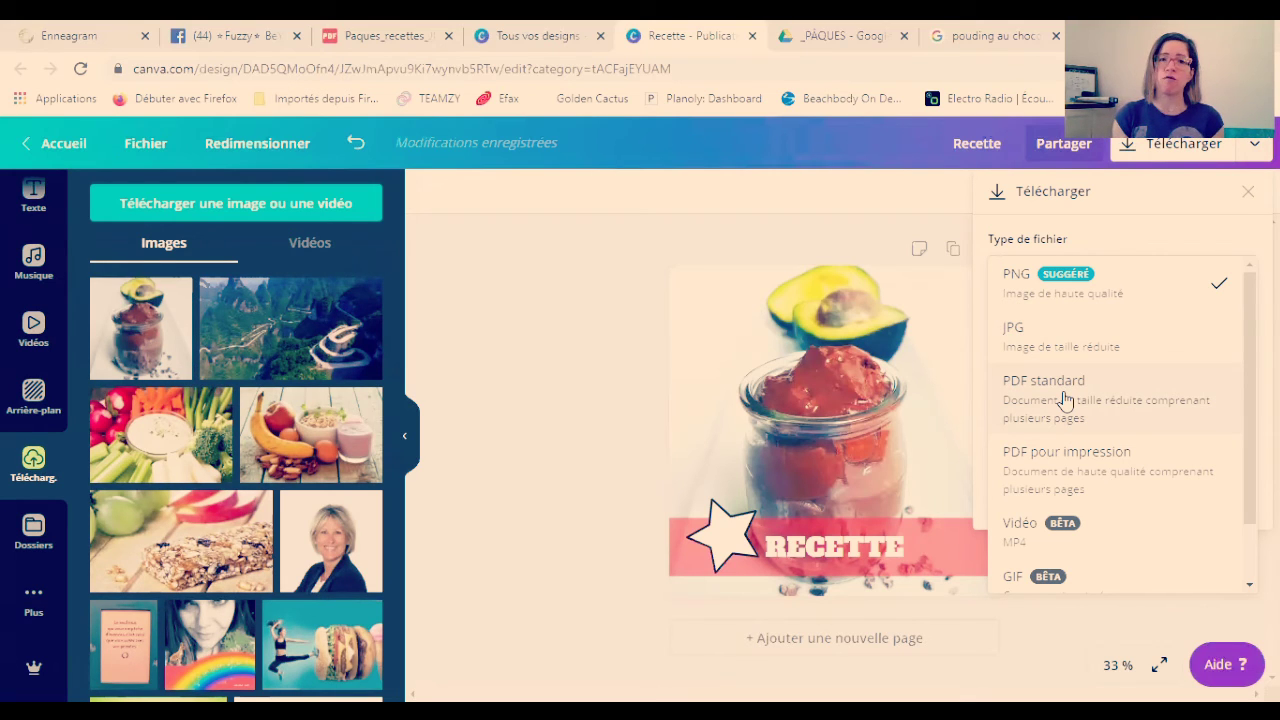
click(1045, 335)
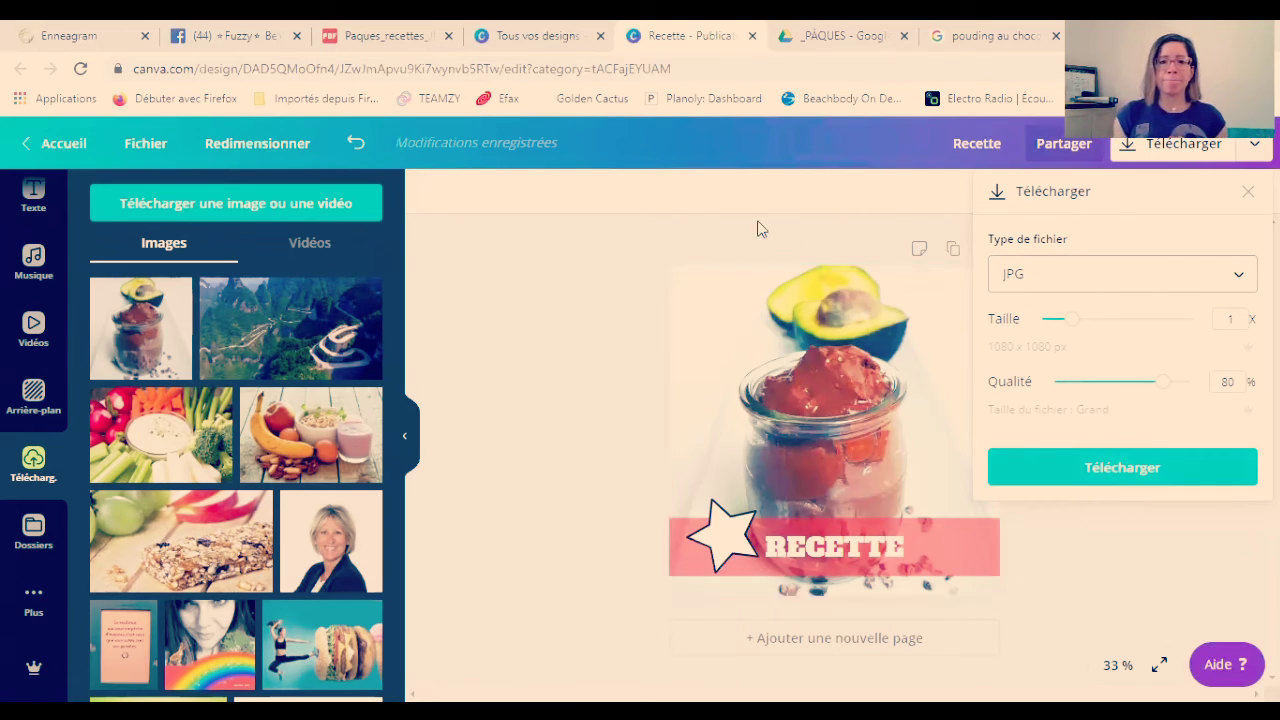
click(691, 263)
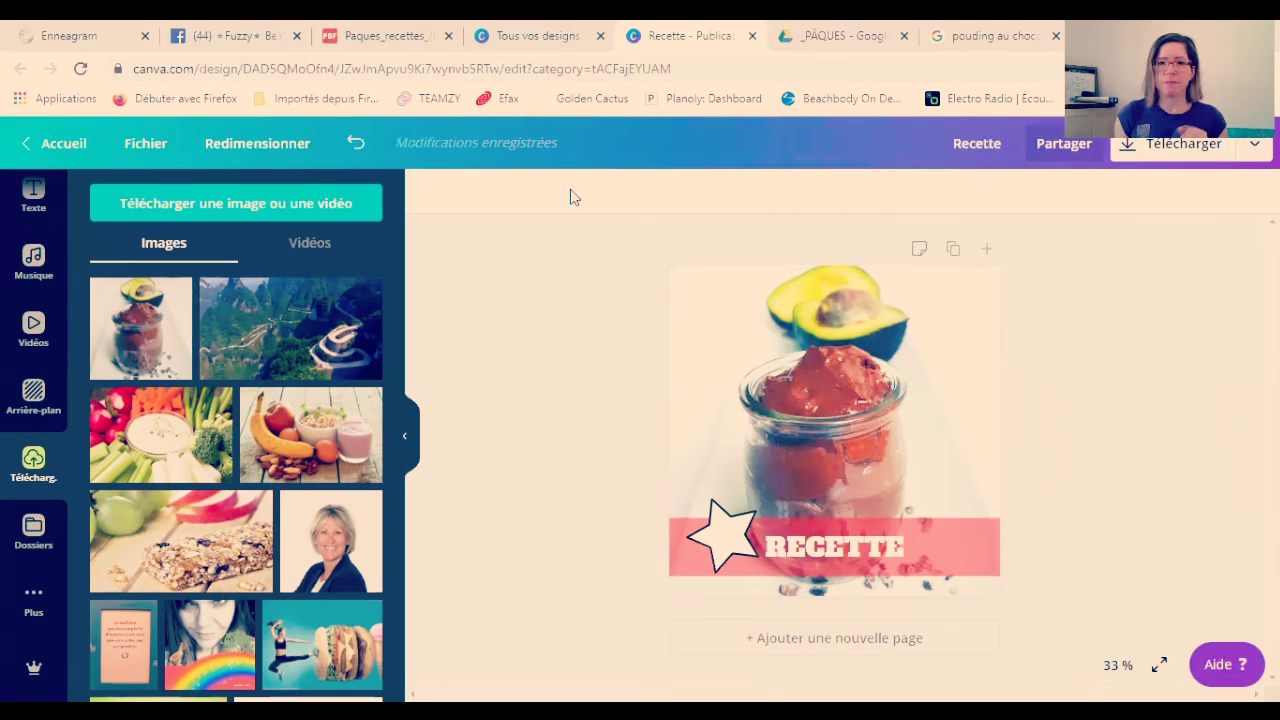
Duplicate the Recette design as a separate copy.
click(150, 142)
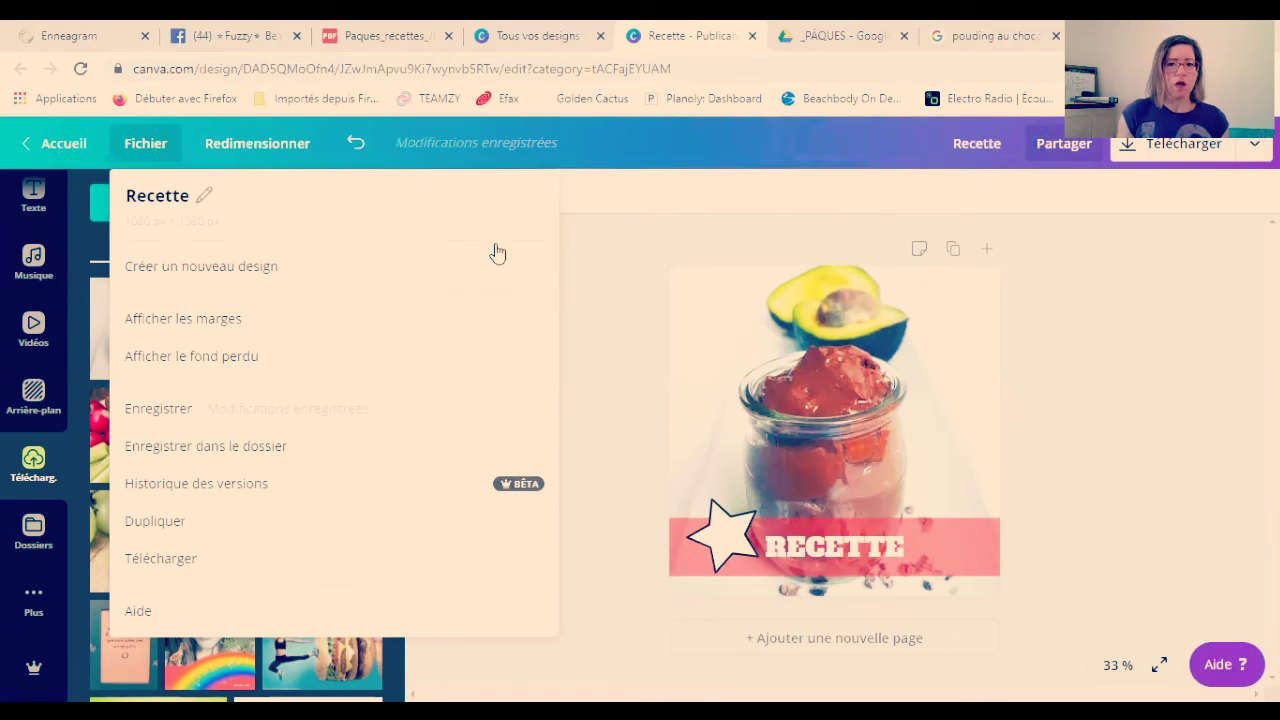
click(594, 286)
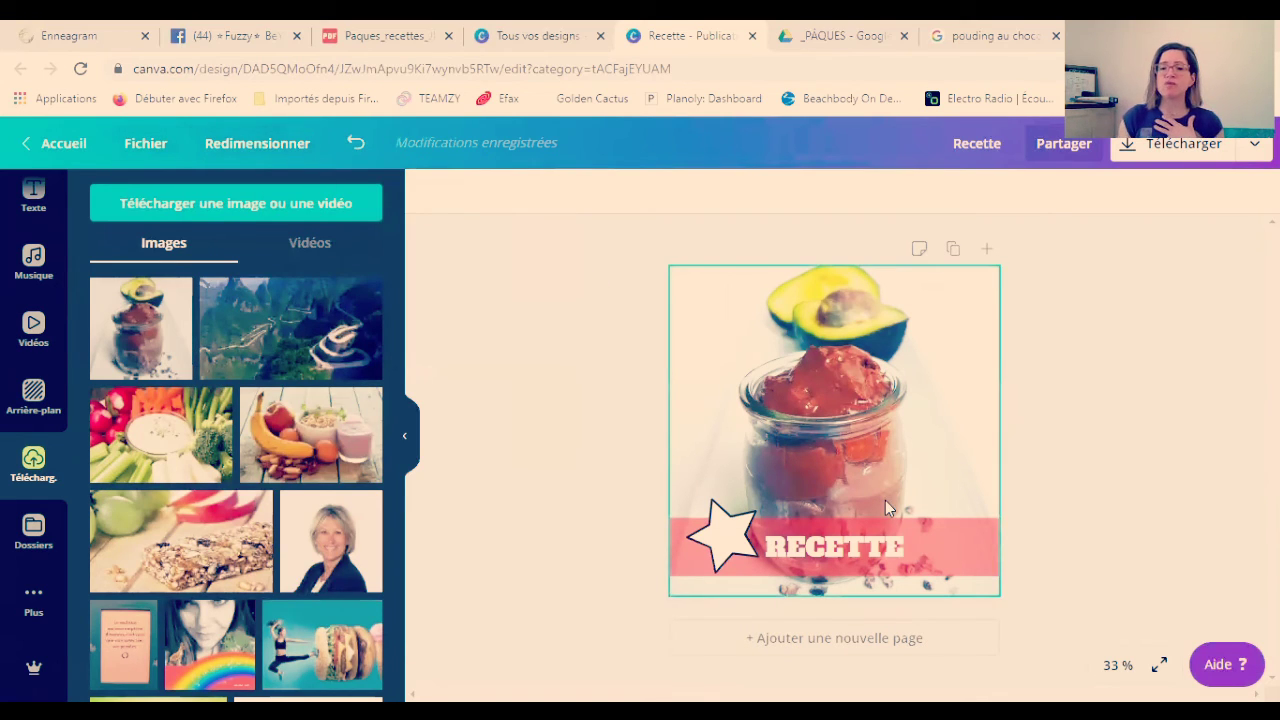
click(895, 525)
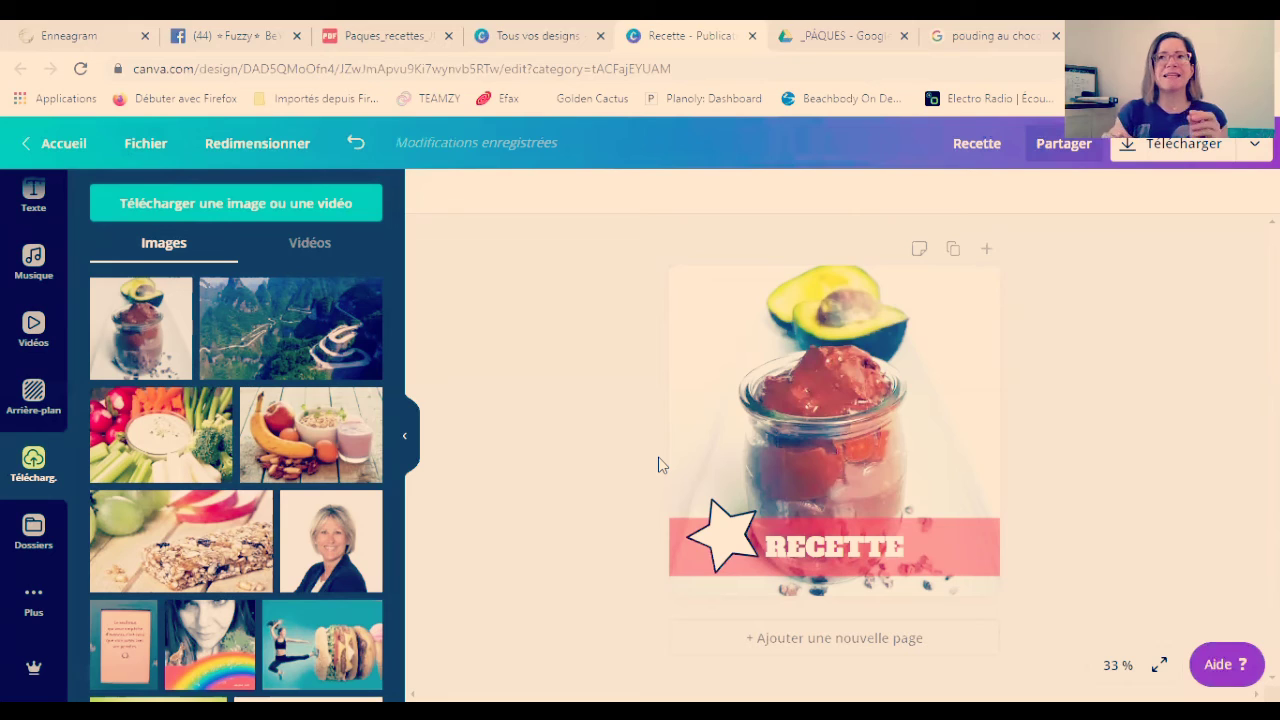
click(147, 146)
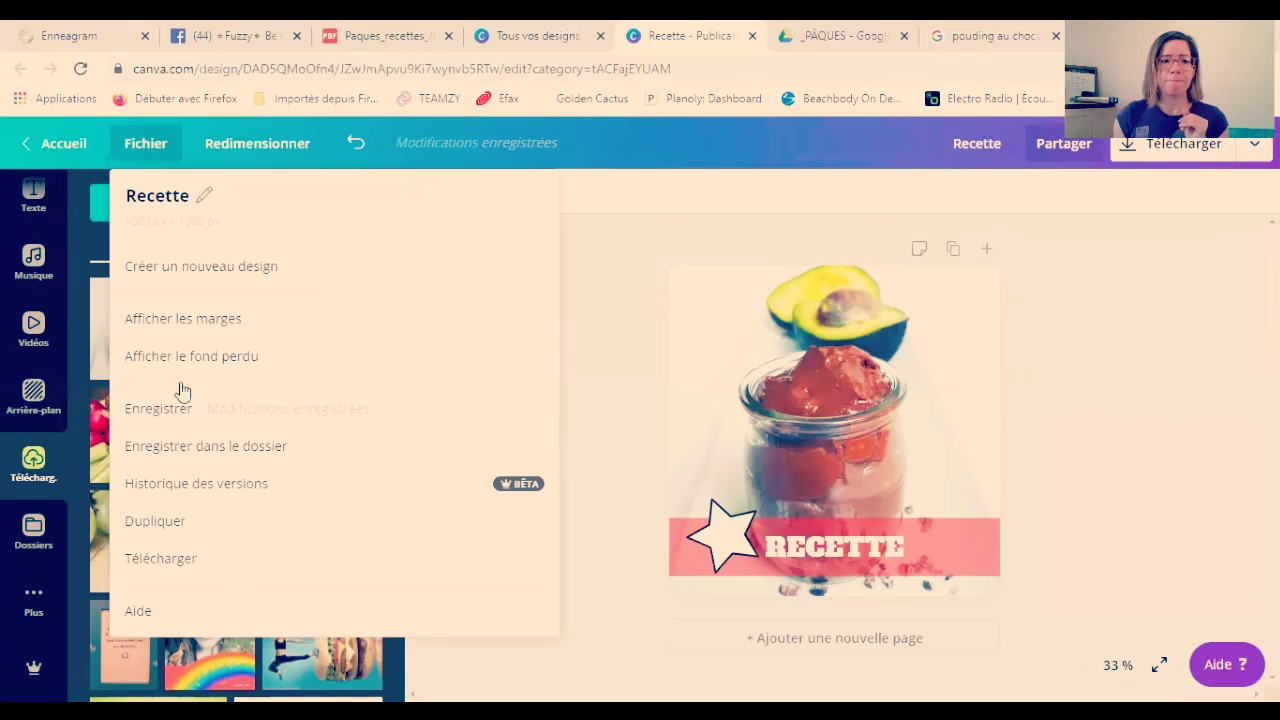
click(168, 523)
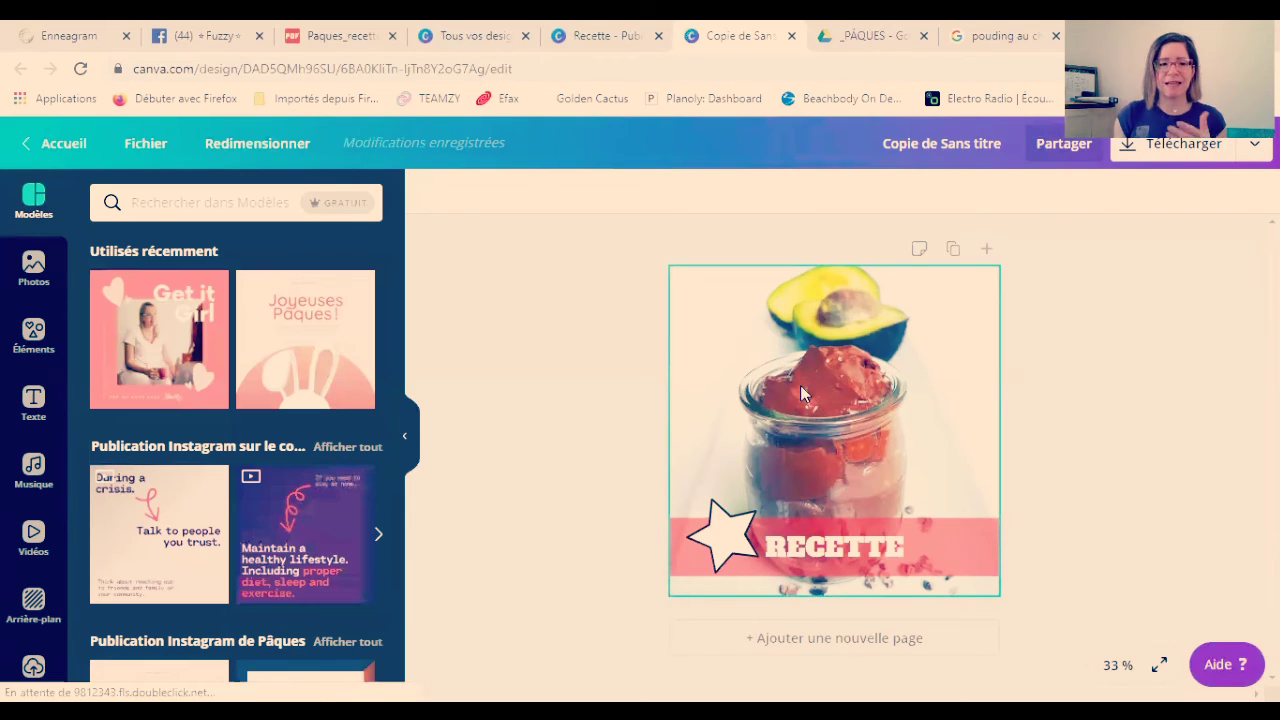
Delete the pudding photo, its frame, the RECETTE text, the star and the red band from the copied design's page.
click(750, 369)
key(Delete)
click(795, 548)
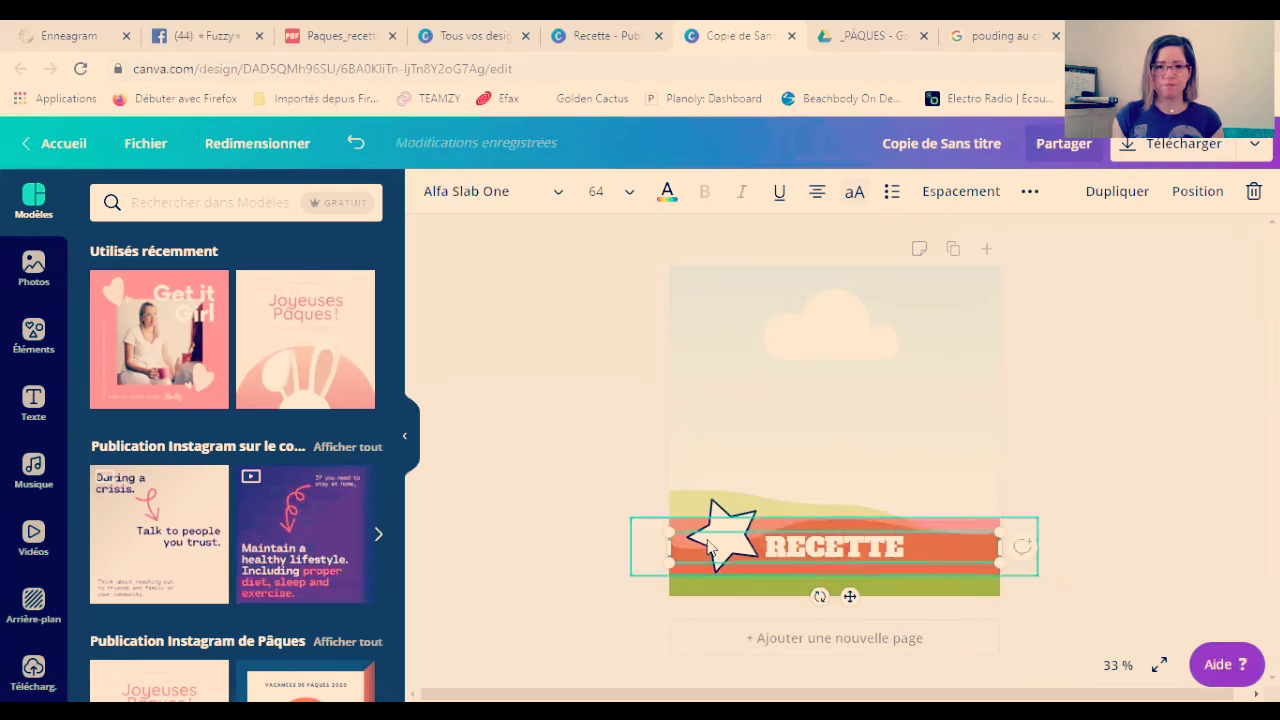
key(Delete)
click(735, 525)
key(Delete)
key(Delete)
click(710, 530)
key(Delete)
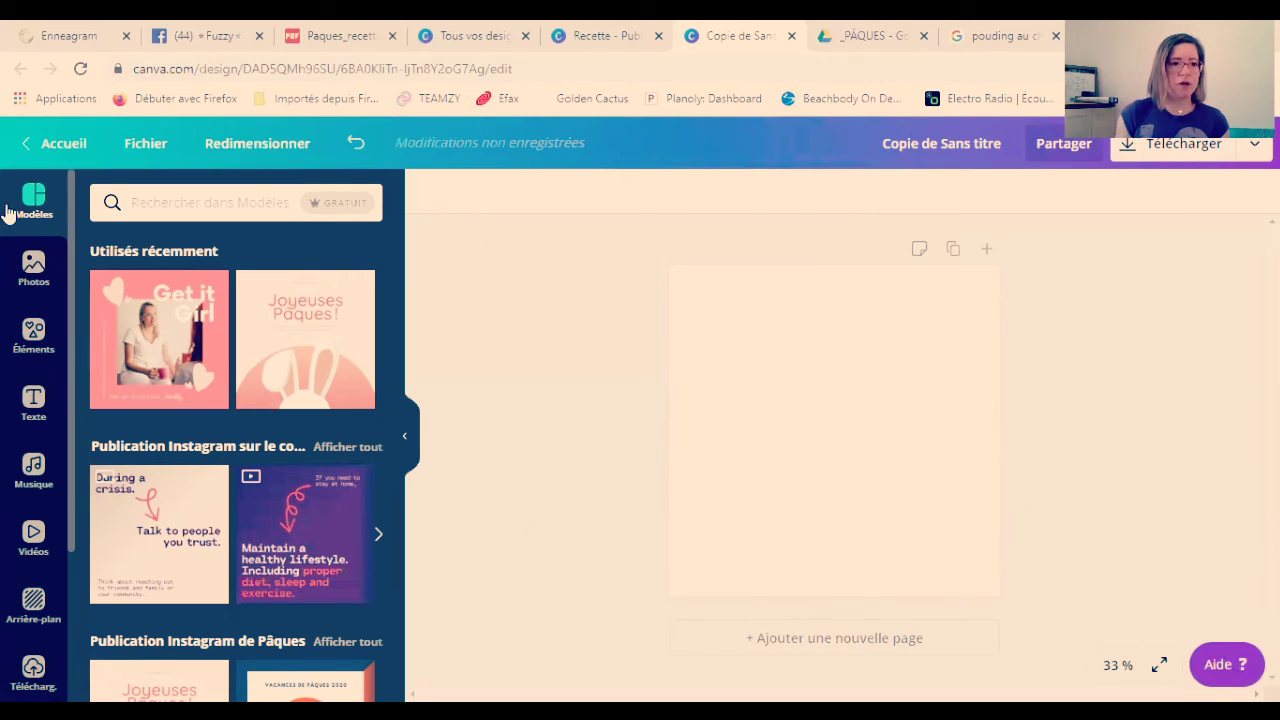